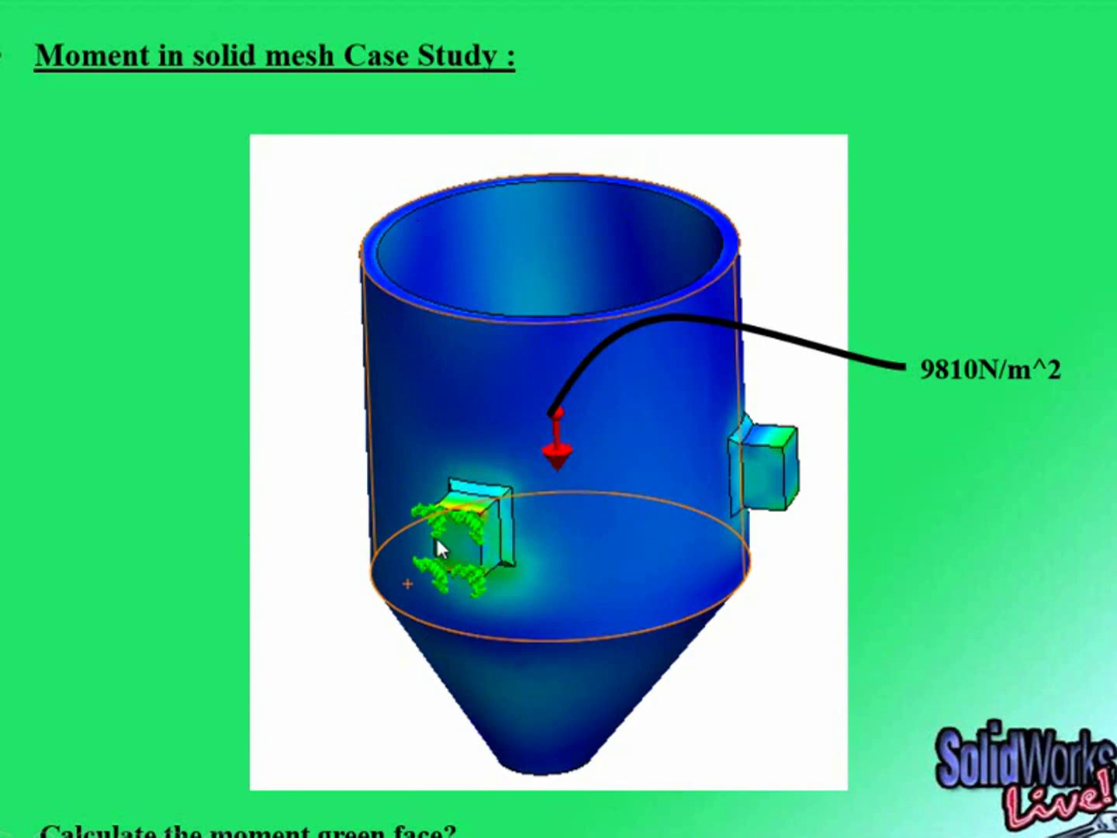
Exit the full-screen slide show of the water-tank moment case study
key("Escape")
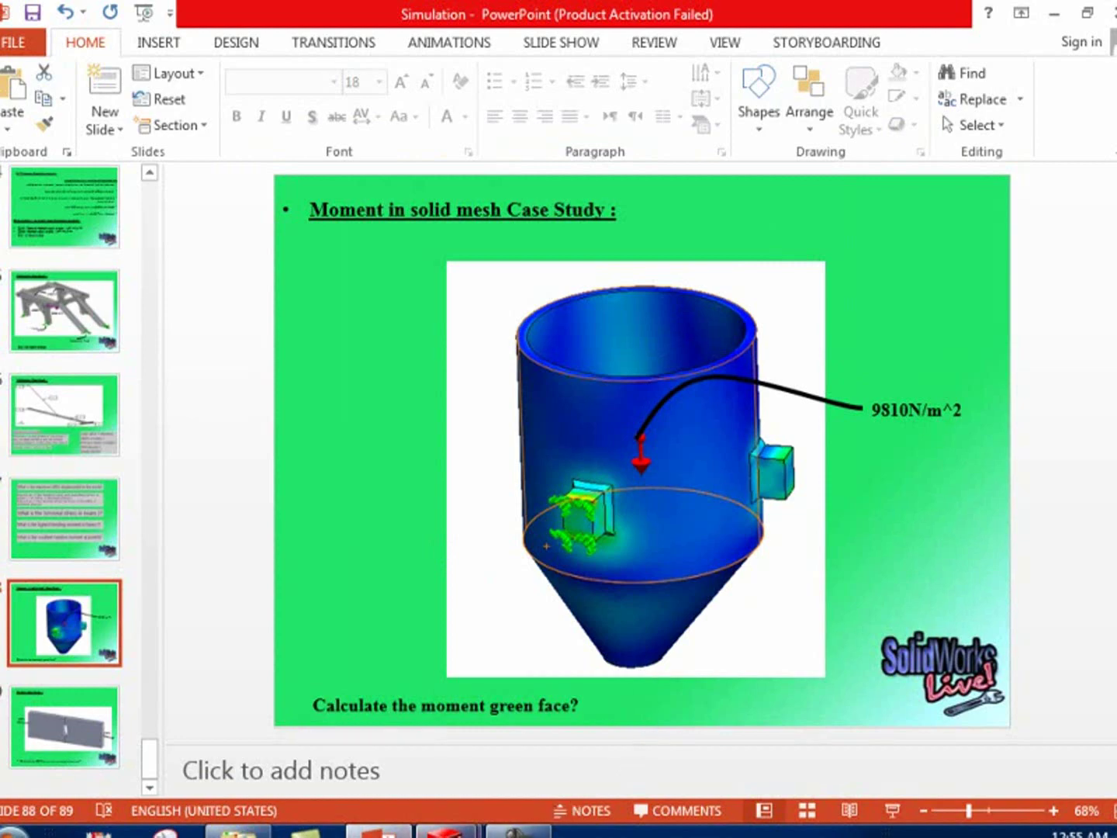
mouse_move(445, 829)
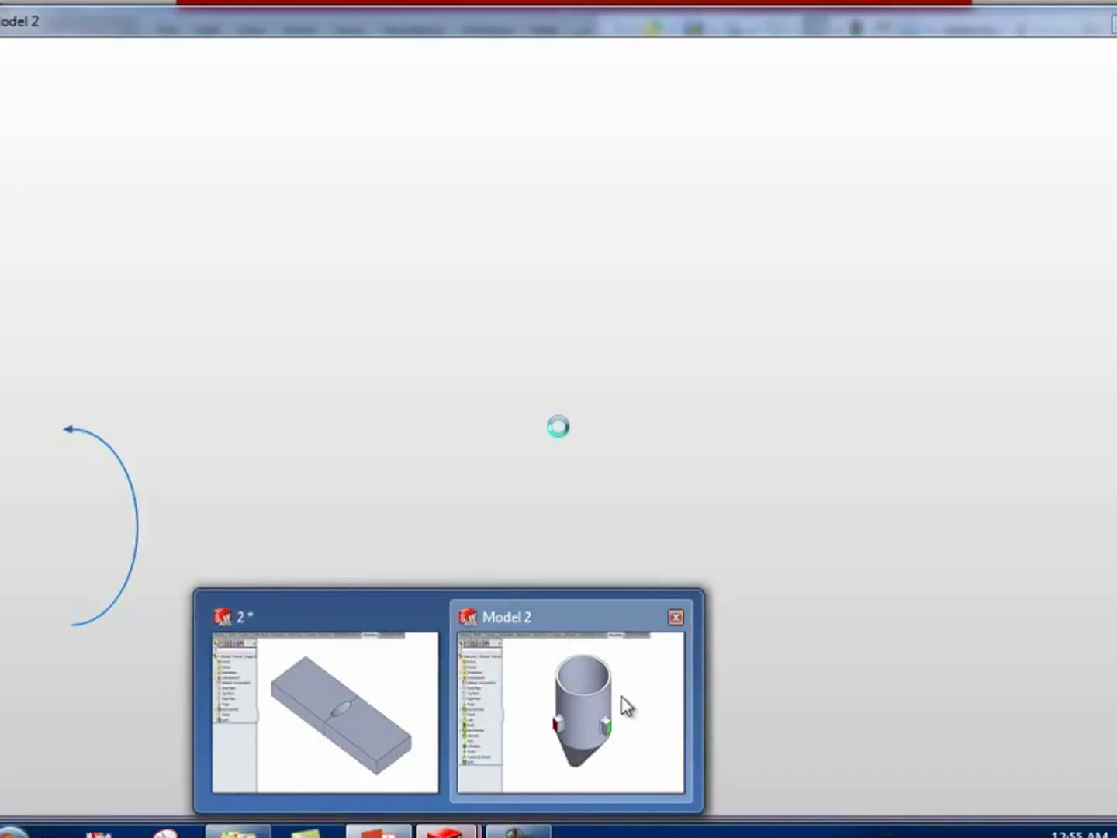
Switch to the Water tank 2 model window and orbit the tank so its open top faces forward
left_click(623, 707)
mouse_move(619, 356)
middle_mouse_down()
mouse_move(624, 404)
mouse_move(502, 373)
mouse_move(632, 439)
mouse_move(709, 519)
mouse_move(674, 561)
middle_mouse_up()
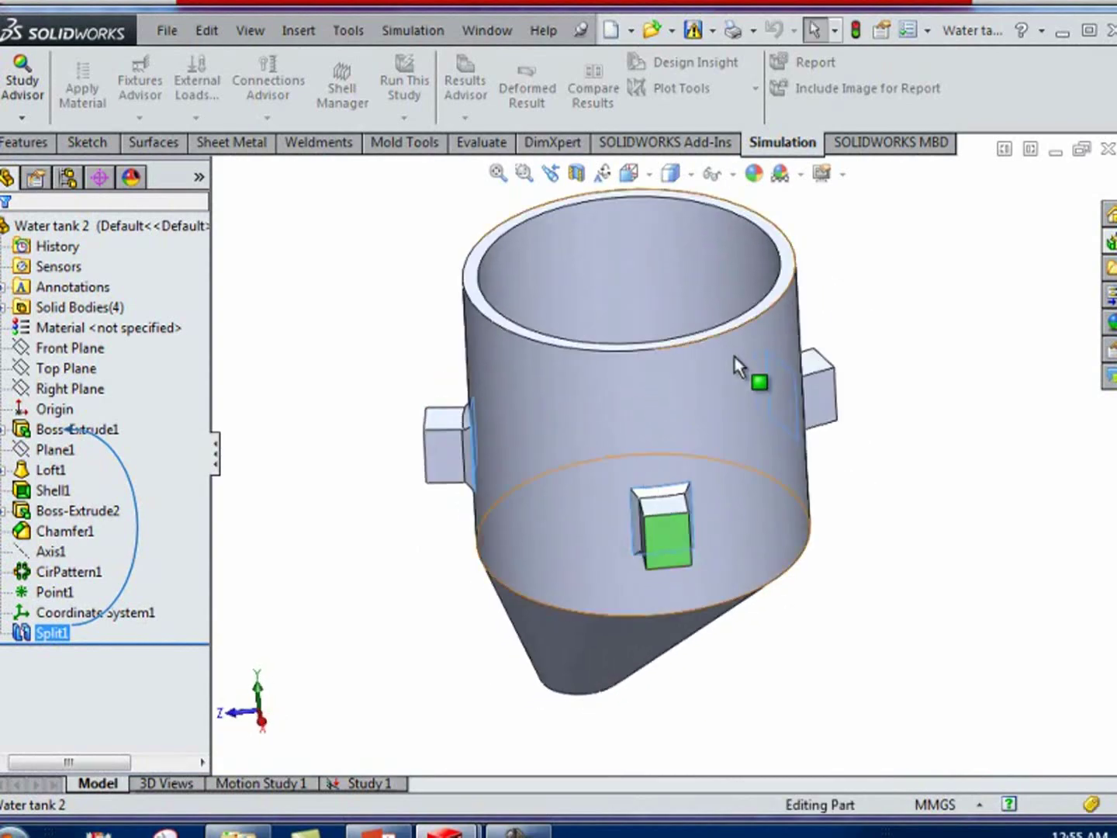
mouse_move(737, 366)
middle_mouse_down()
mouse_move(844, 565)
mouse_move(1014, 555)
mouse_move(985, 553)
mouse_move(718, 314)
mouse_move(587, 352)
mouse_move(581, 456)
mouse_move(703, 444)
middle_mouse_up()
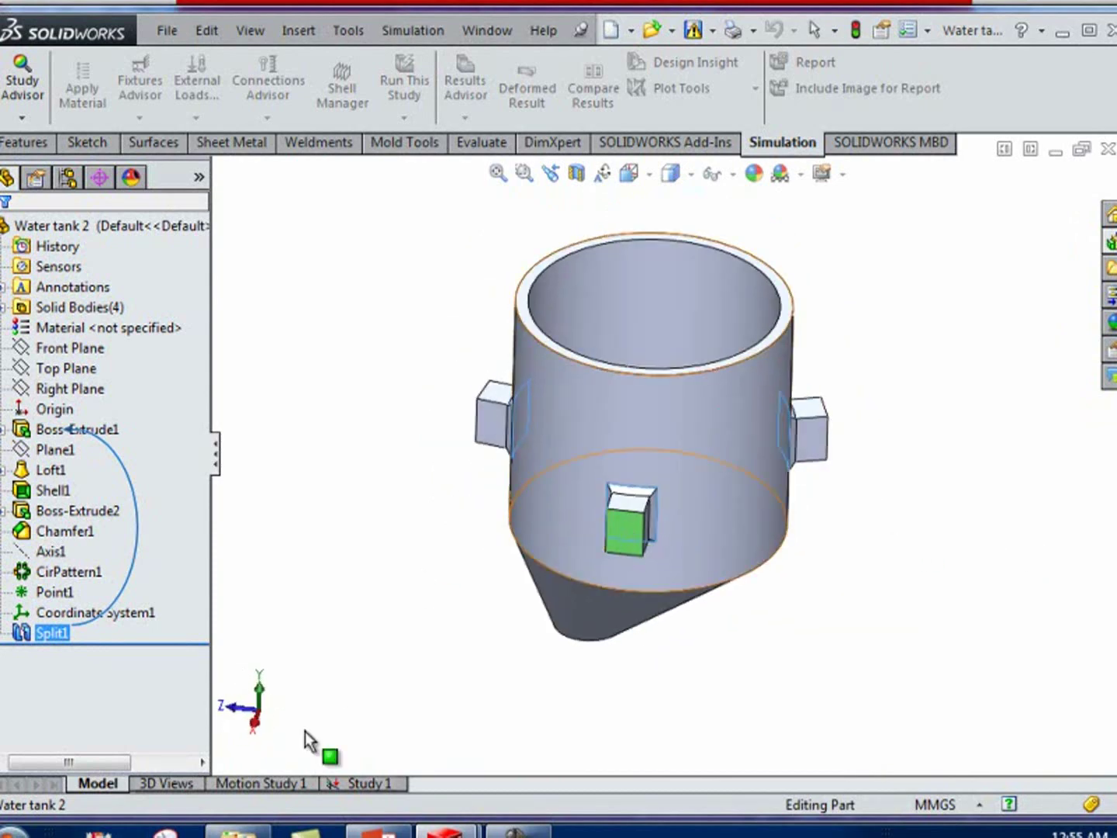
Create a new static simulation study, Static 2, next to Study 1 for the Water tank 2 model
right_click(341, 767)
left_click(349, 784)
right_click(349, 785)
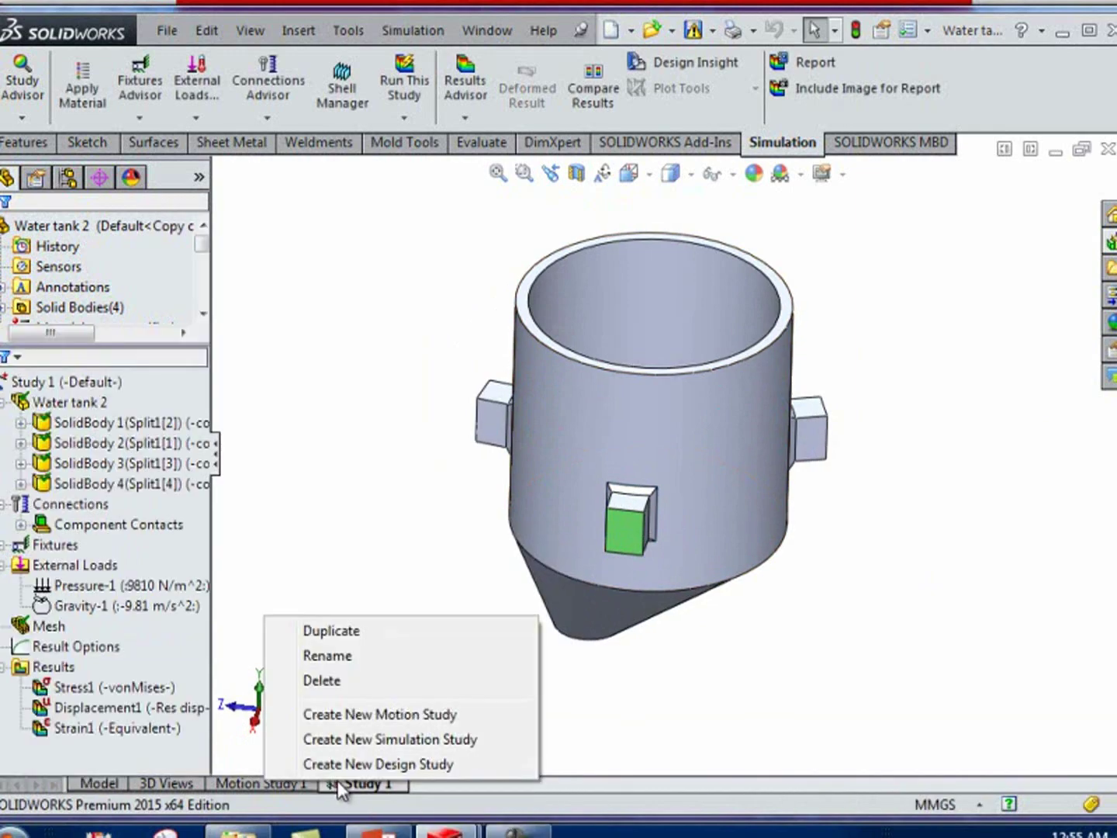
left_click(381, 740)
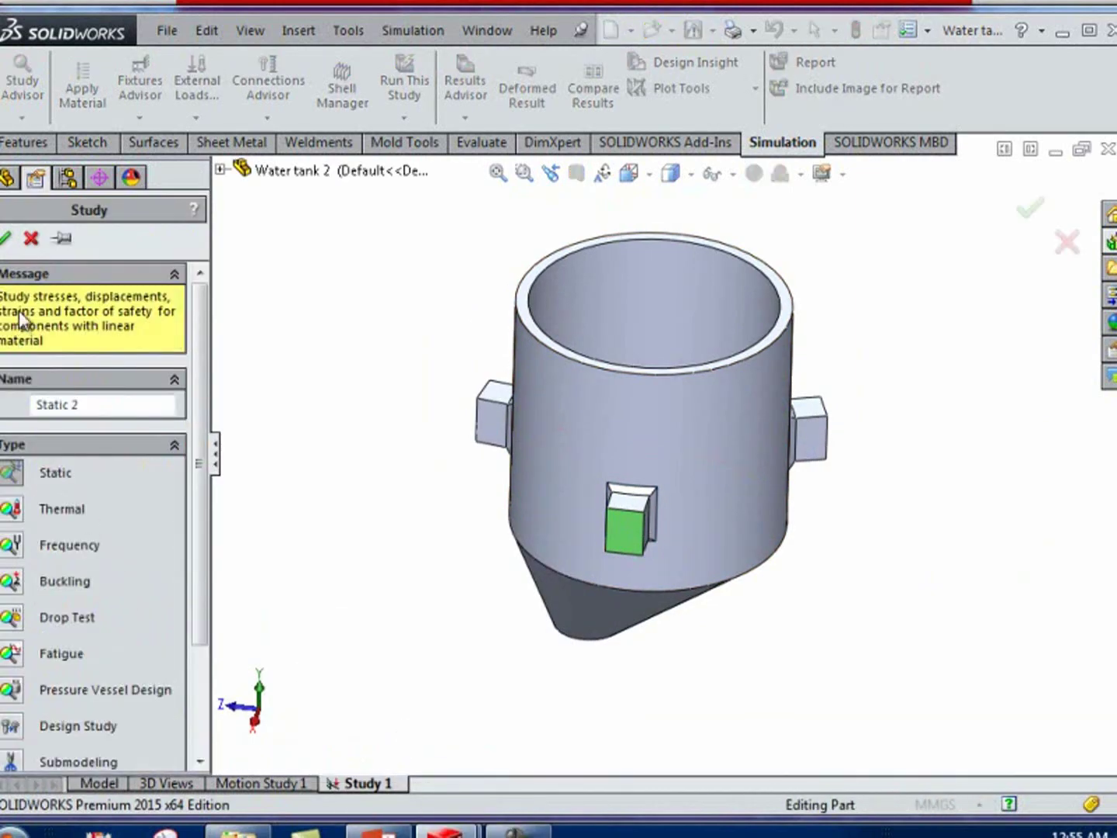
left_click(6, 240)
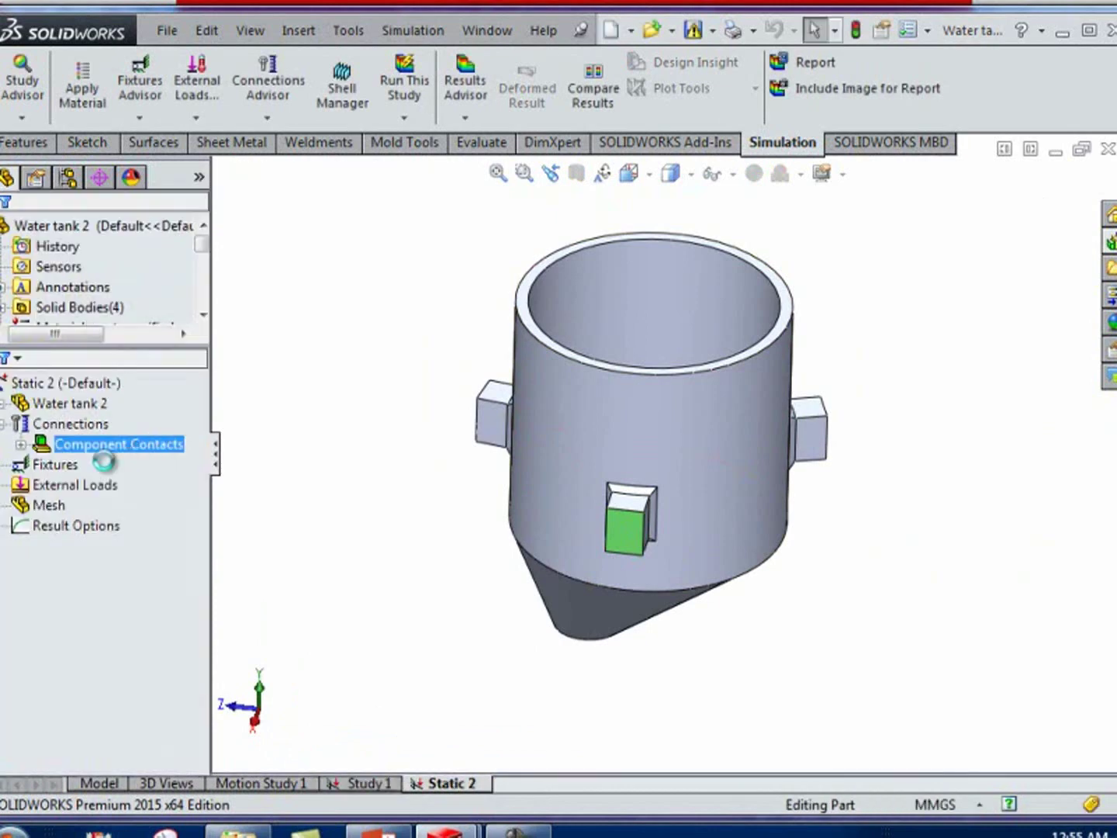
left_click(37, 427)
right_click(36, 401)
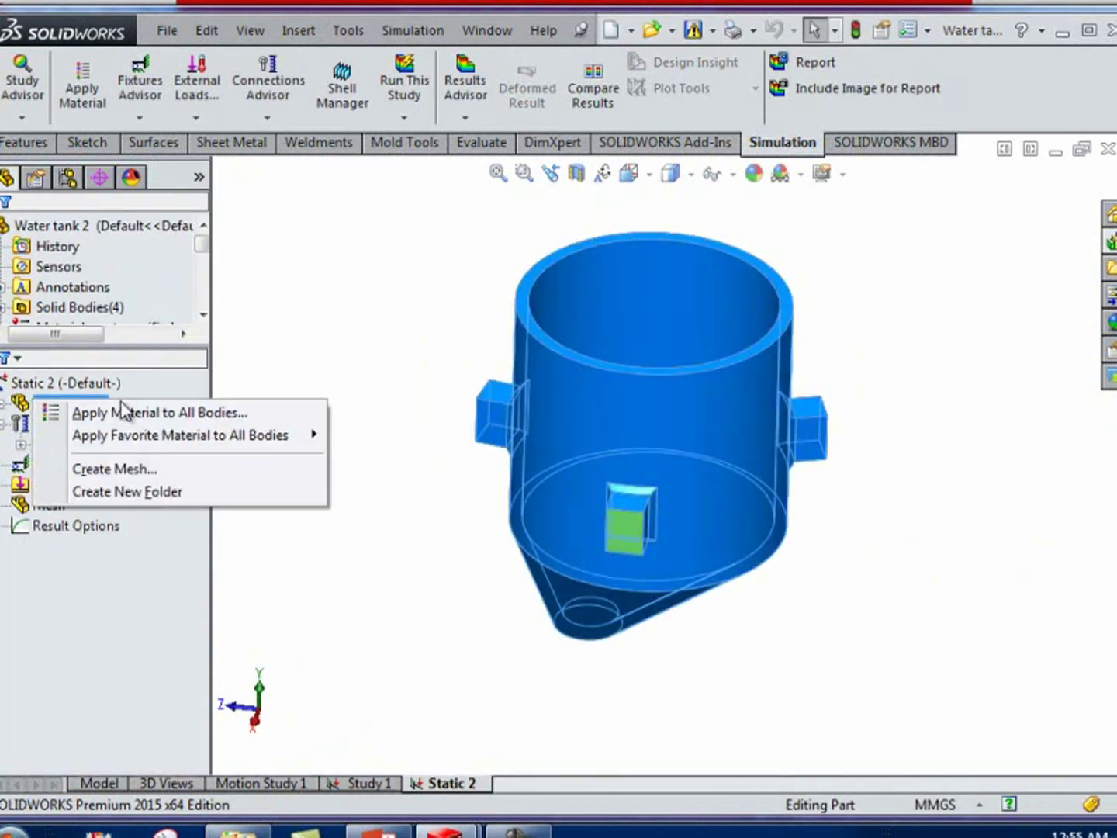
Choose the custom concrete 1 material from the Water tank 2 library for all bodies
left_click(209, 416)
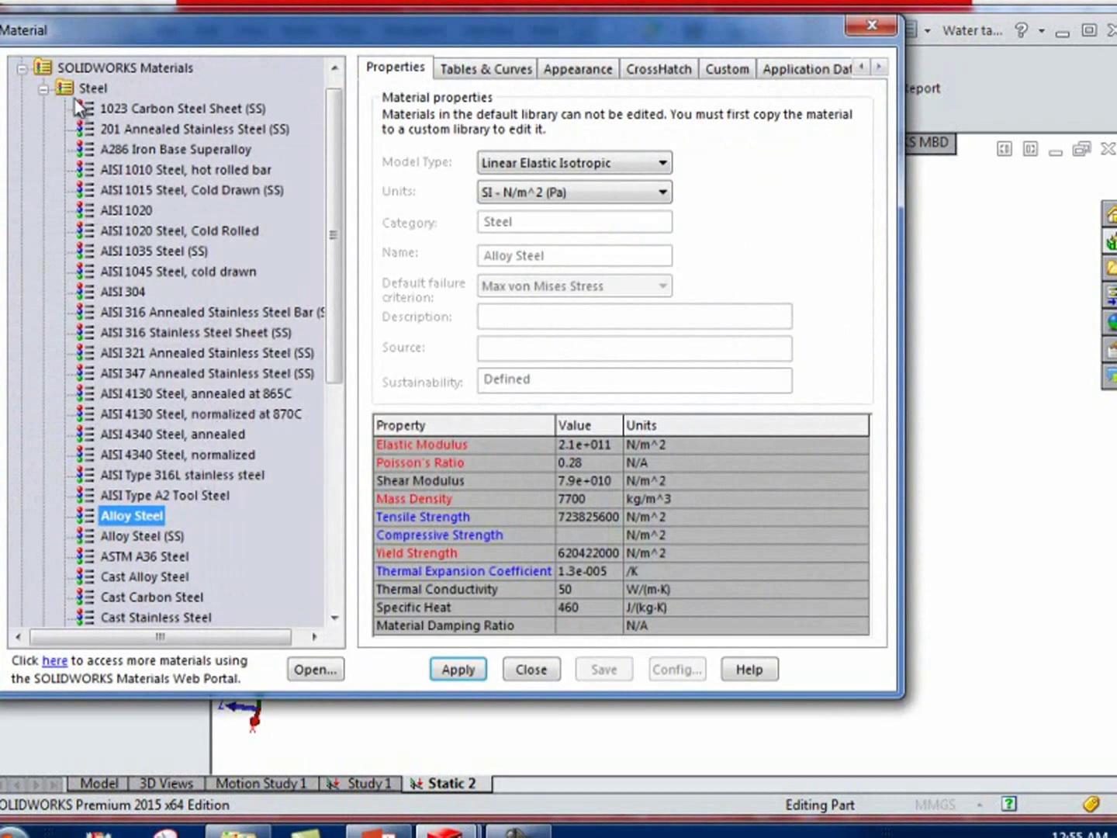
left_click(49, 91)
left_click(24, 435)
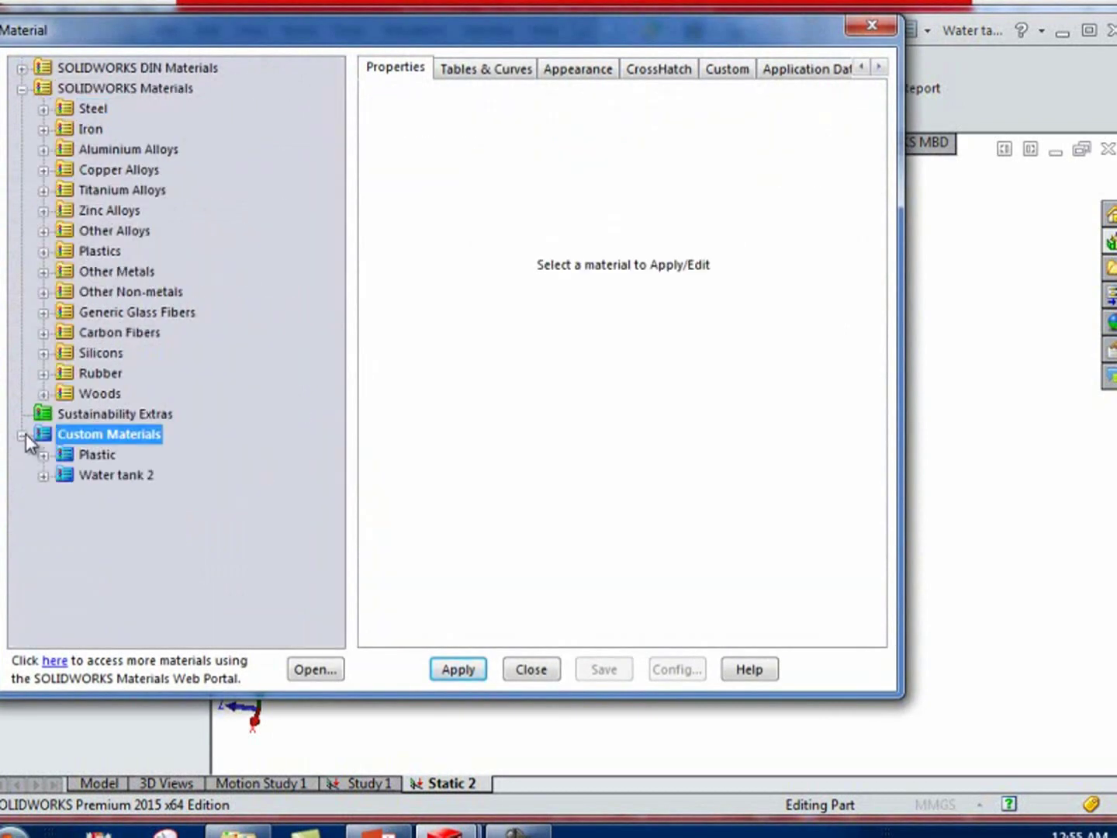
left_click(44, 475)
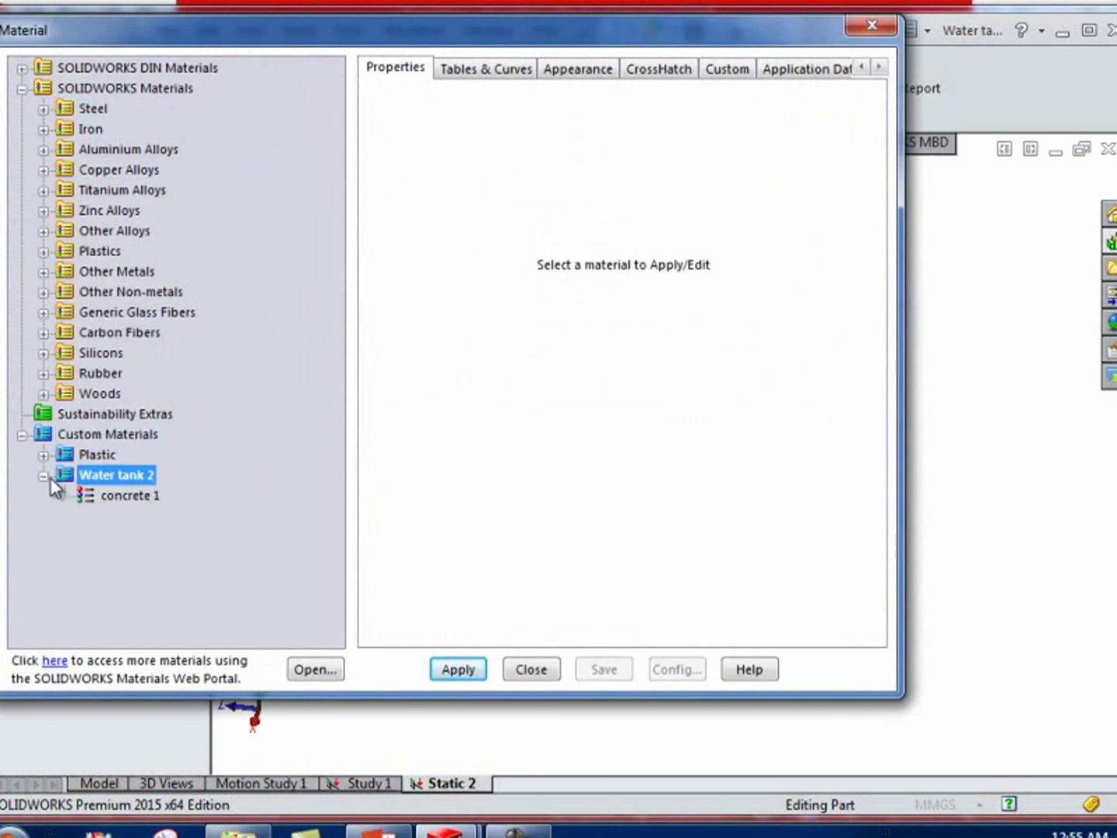
left_click(123, 493)
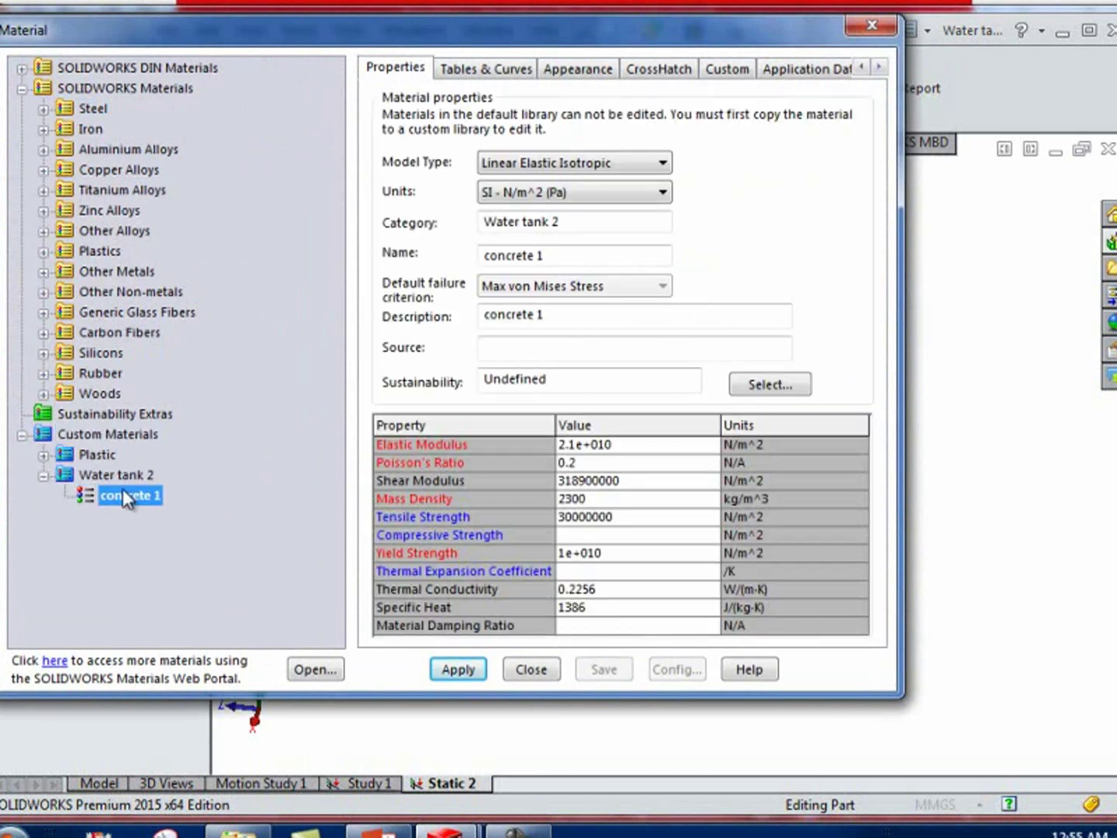
left_click(456, 668)
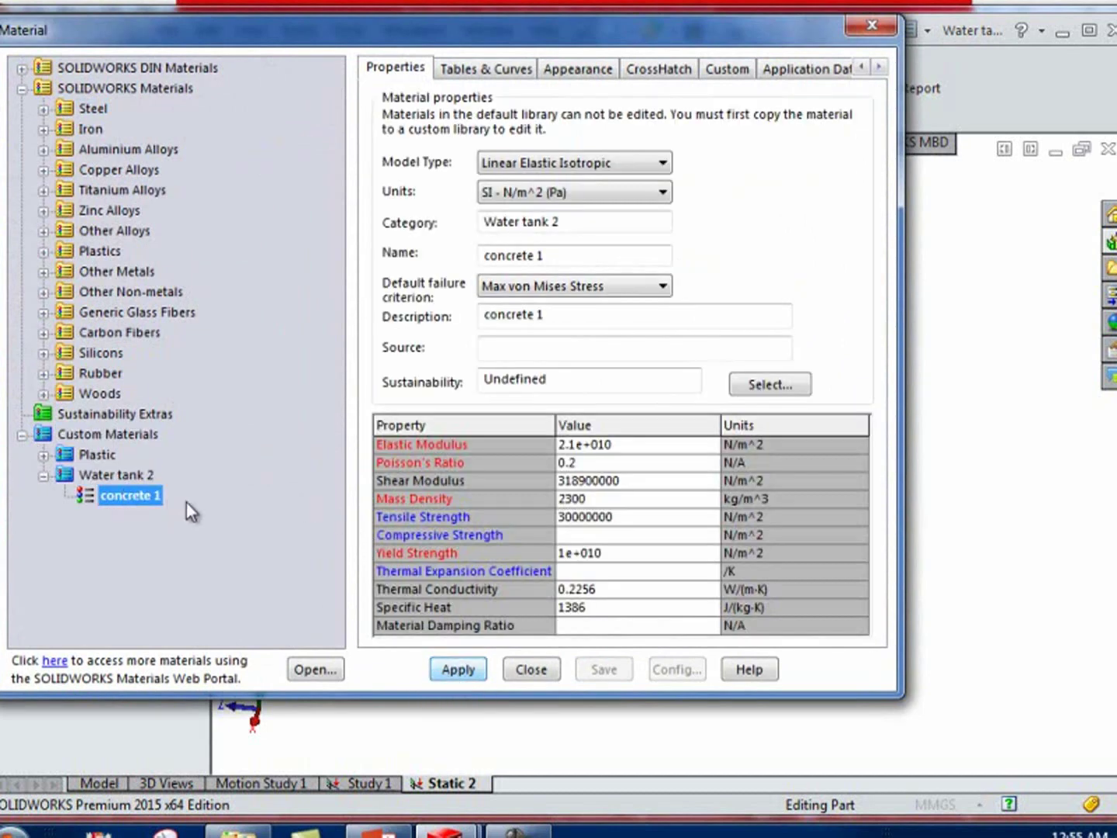
Add a new material named Default to the Water tank 2 custom library
right_click(90, 548)
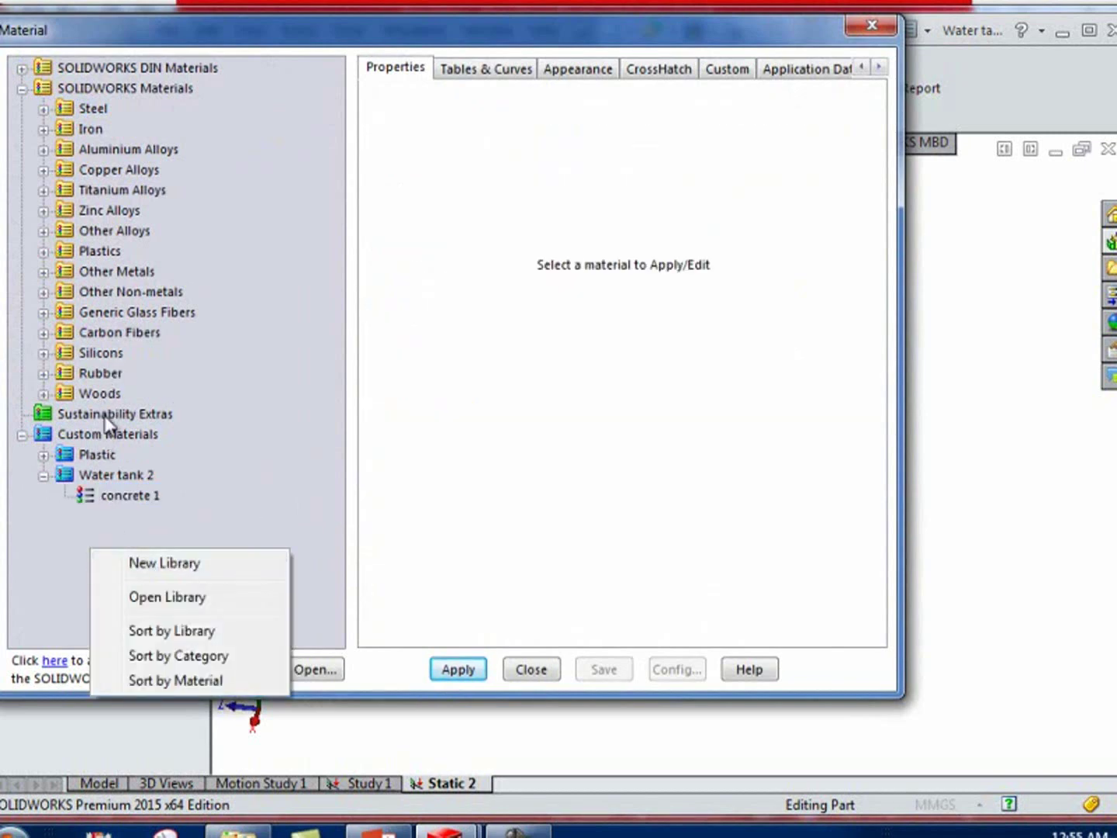
left_click(88, 472)
right_click(85, 476)
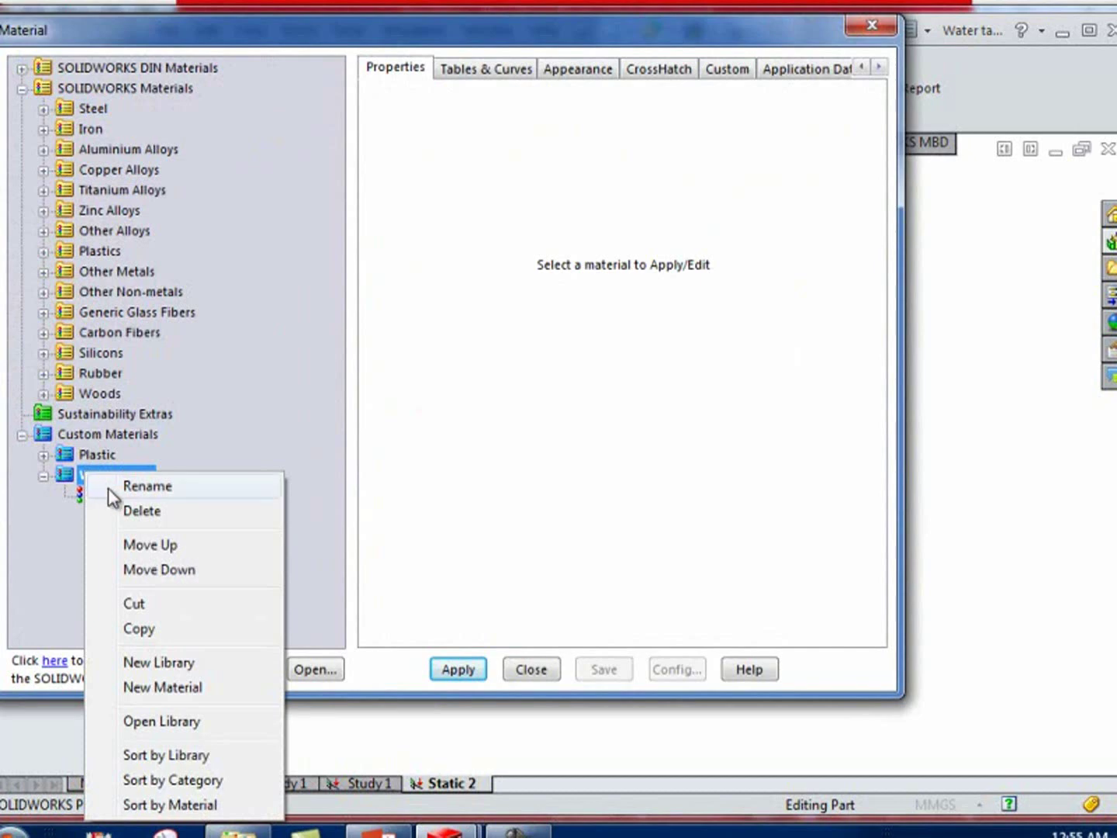
left_click(160, 689)
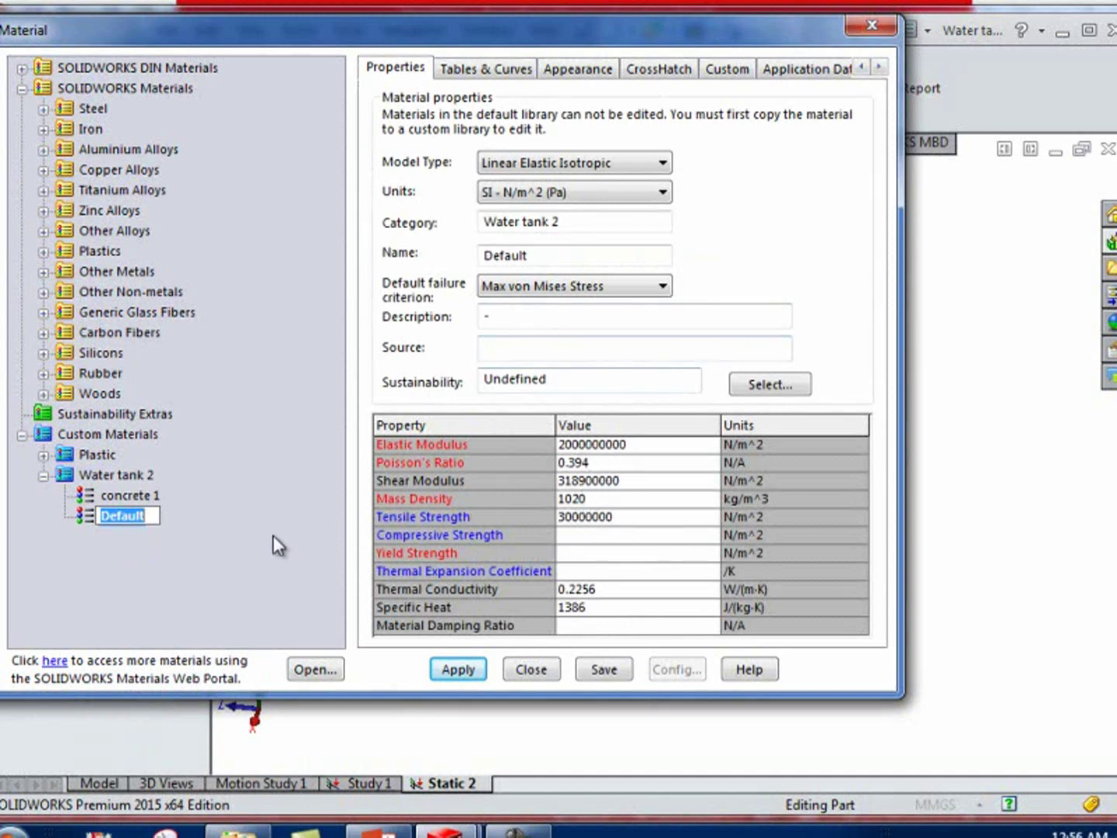
left_click(130, 544)
mouse_move(122, 515)
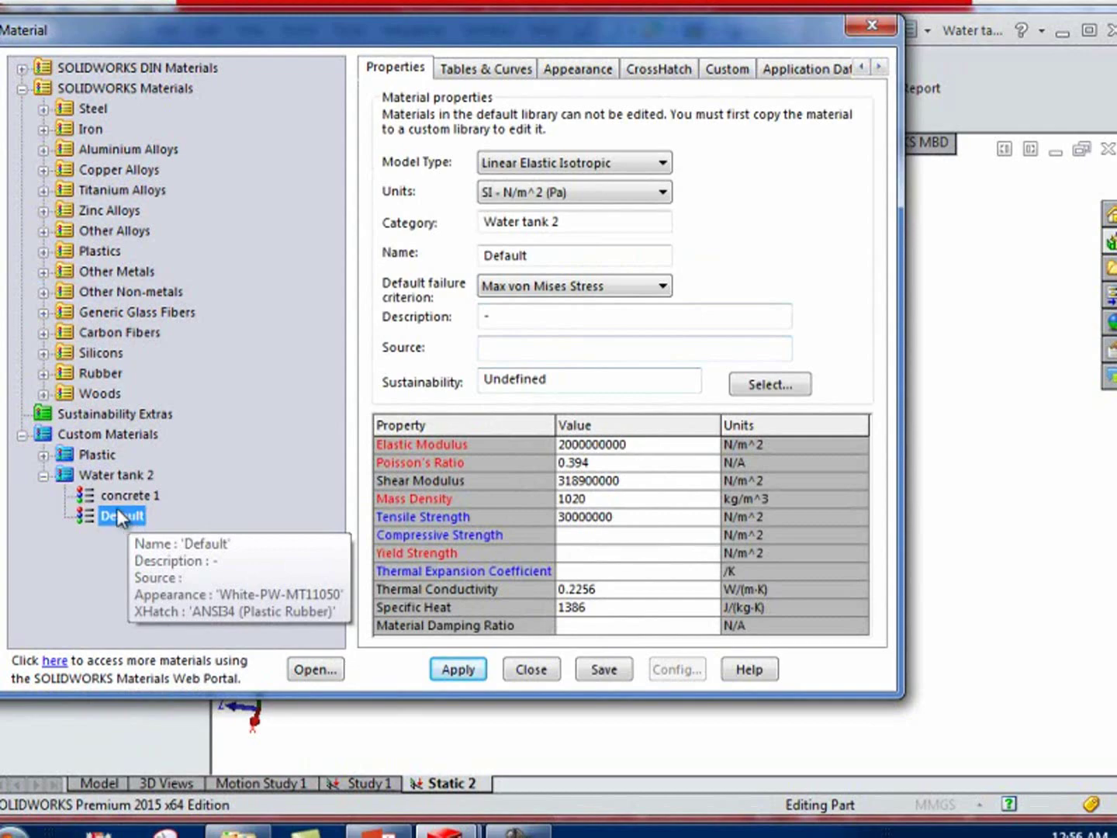
Reselect concrete 1, apply it to all four tank bodies and close the material window
double_click(111, 497)
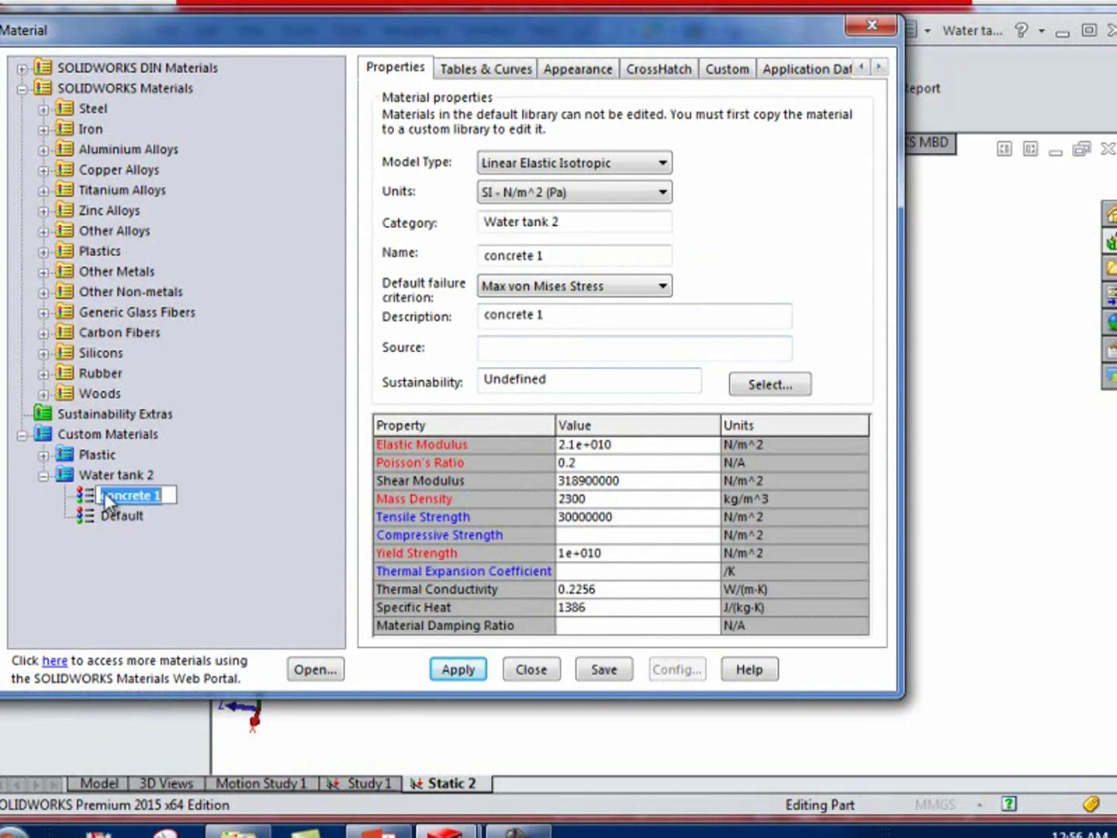
left_click(459, 671)
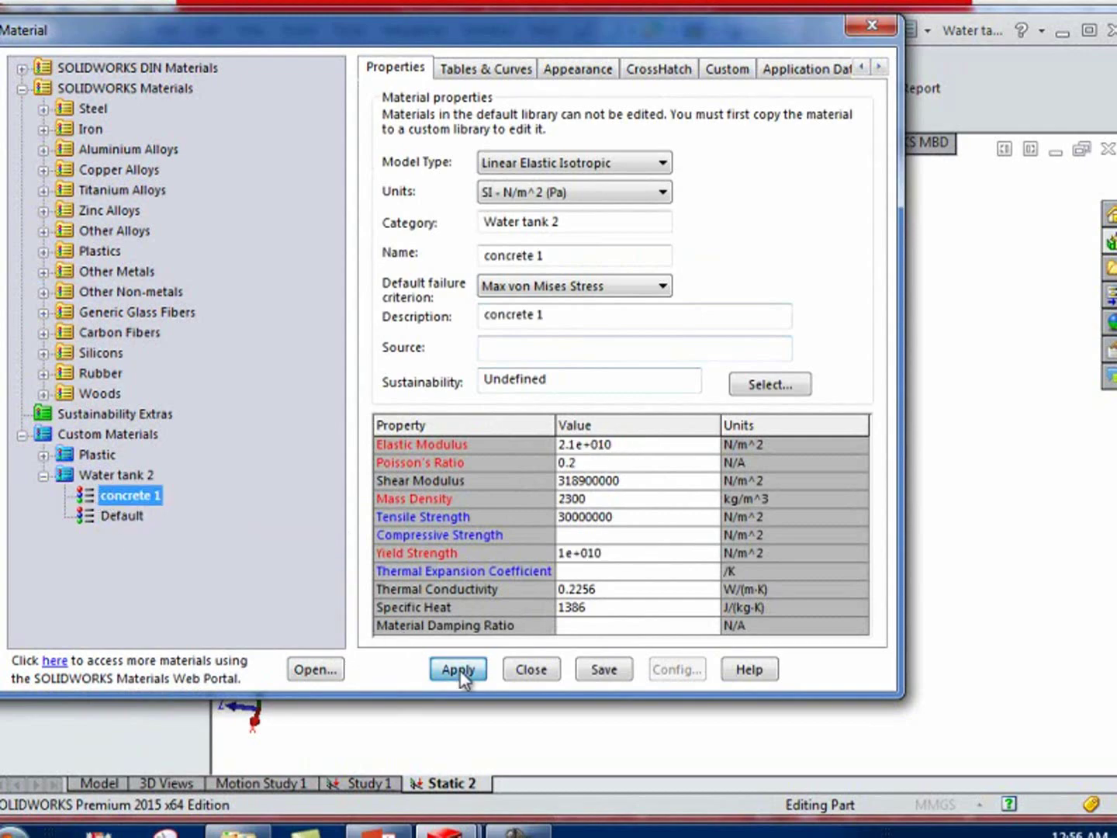
left_click(540, 674)
double_click(35, 403)
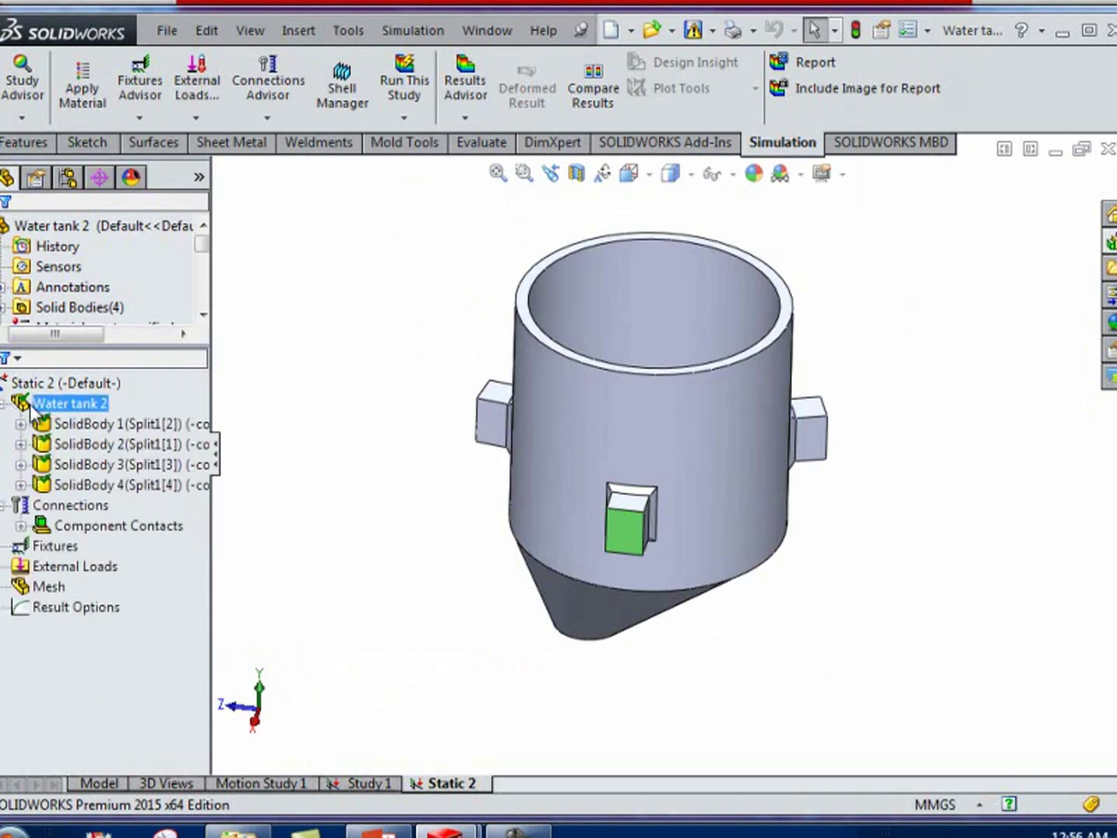
Widen the study tree, review the connections and contacts, and start a Fixed Geometry fixture
mouse_move(211, 434)
left_mouse_down()
mouse_move(403, 290)
mouse_move(442, 297)
left_mouse_up()
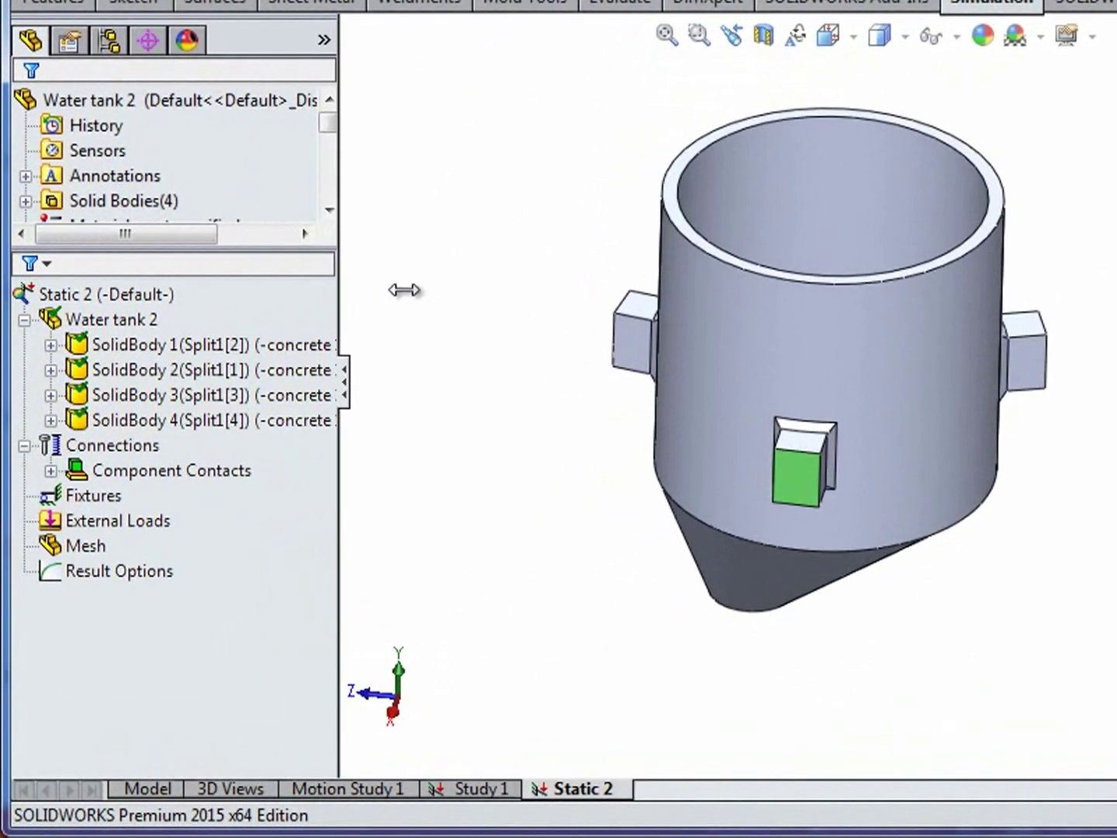
left_click(56, 449)
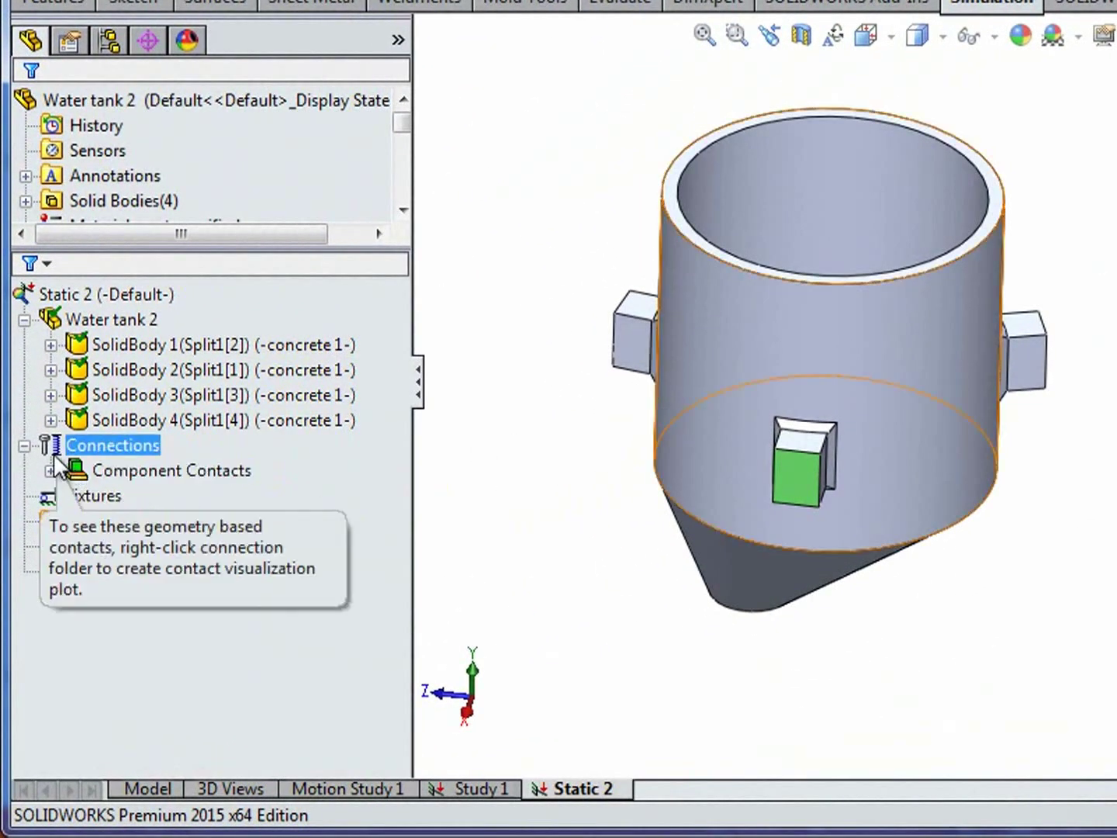
left_click(94, 469)
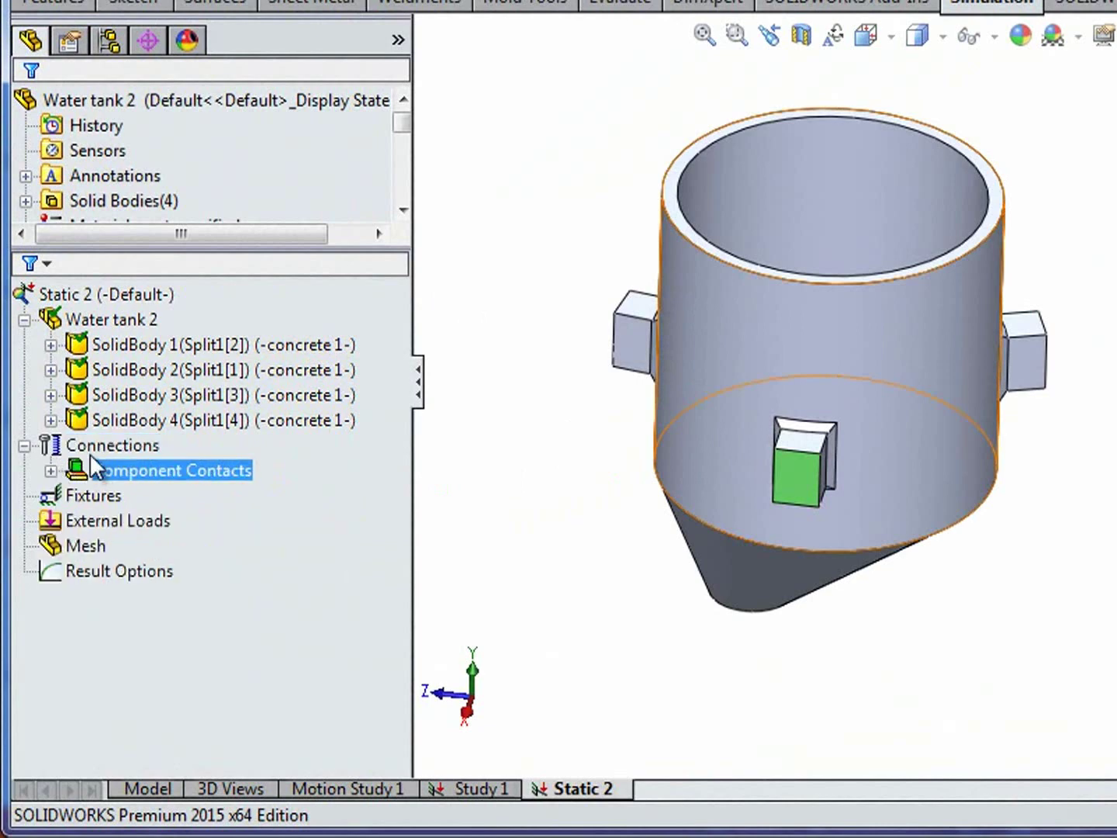
left_click(89, 496)
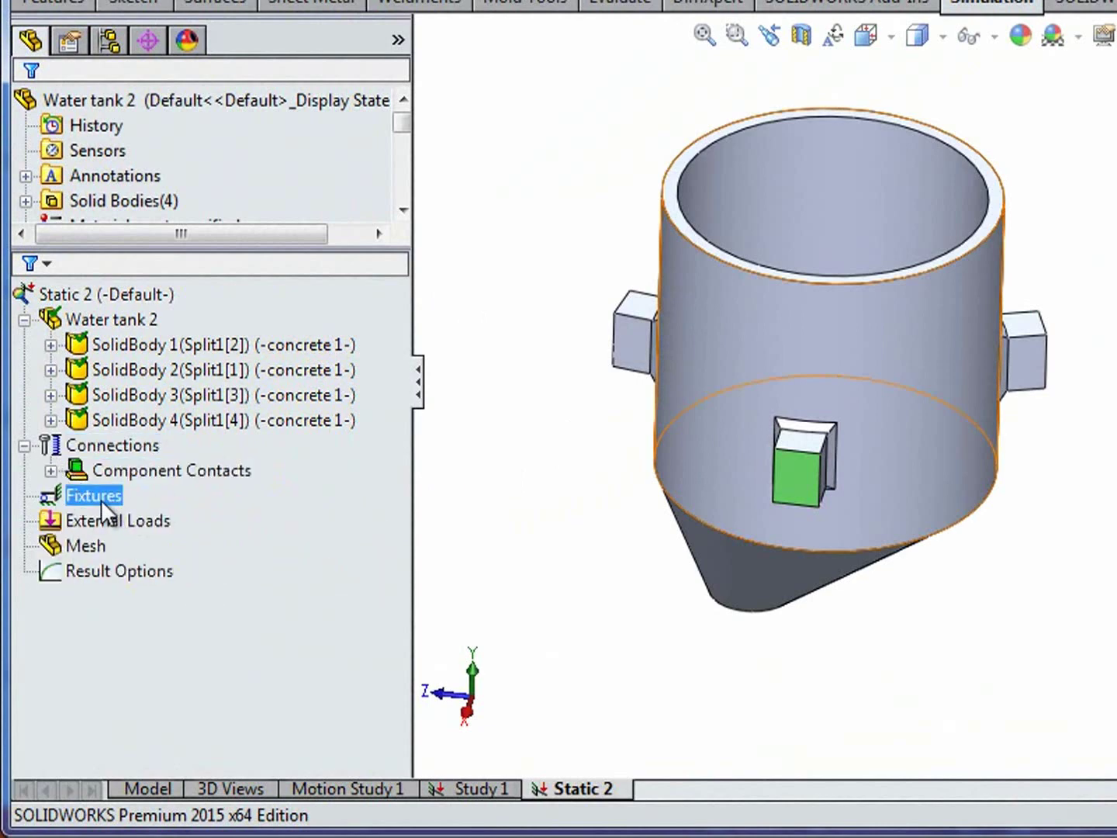
right_click(105, 500)
left_click(227, 161)
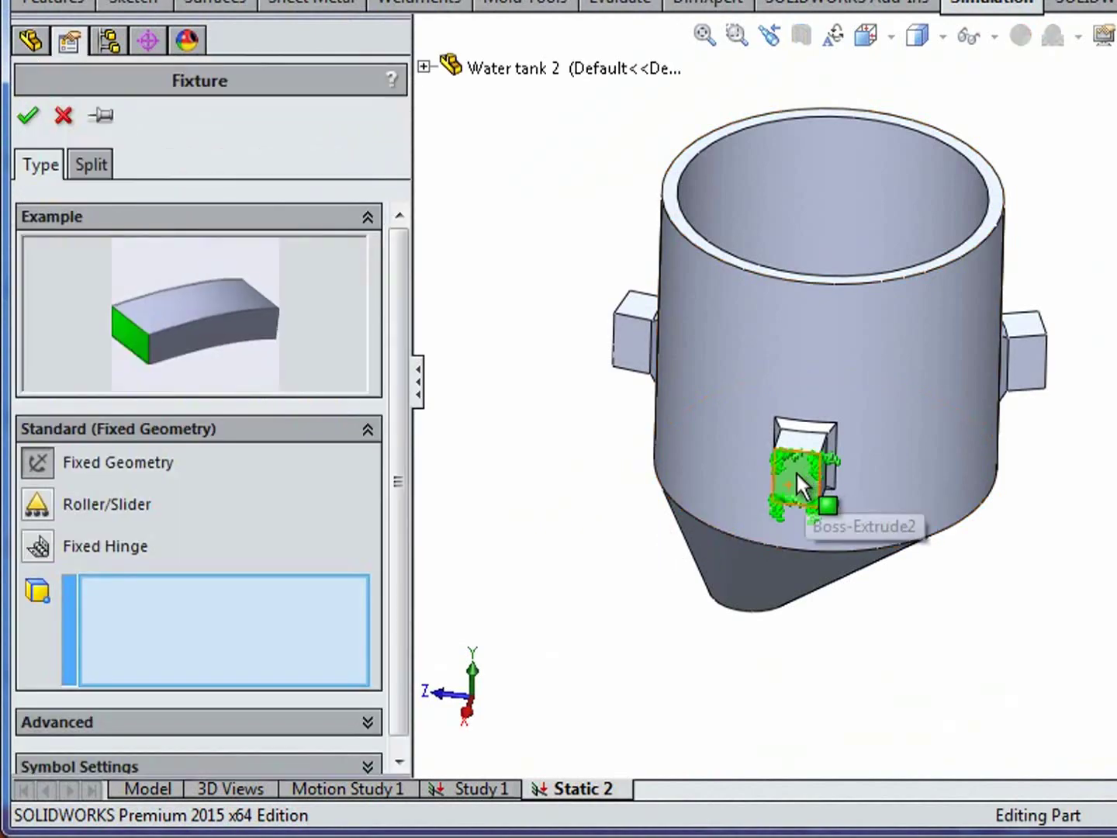
Fix three support block faces of the tank as the Fixed-1 fixed-geometry fixture
left_click(796, 472)
left_click(876, 530)
middle_click_drag(901, 611, 829, 664)
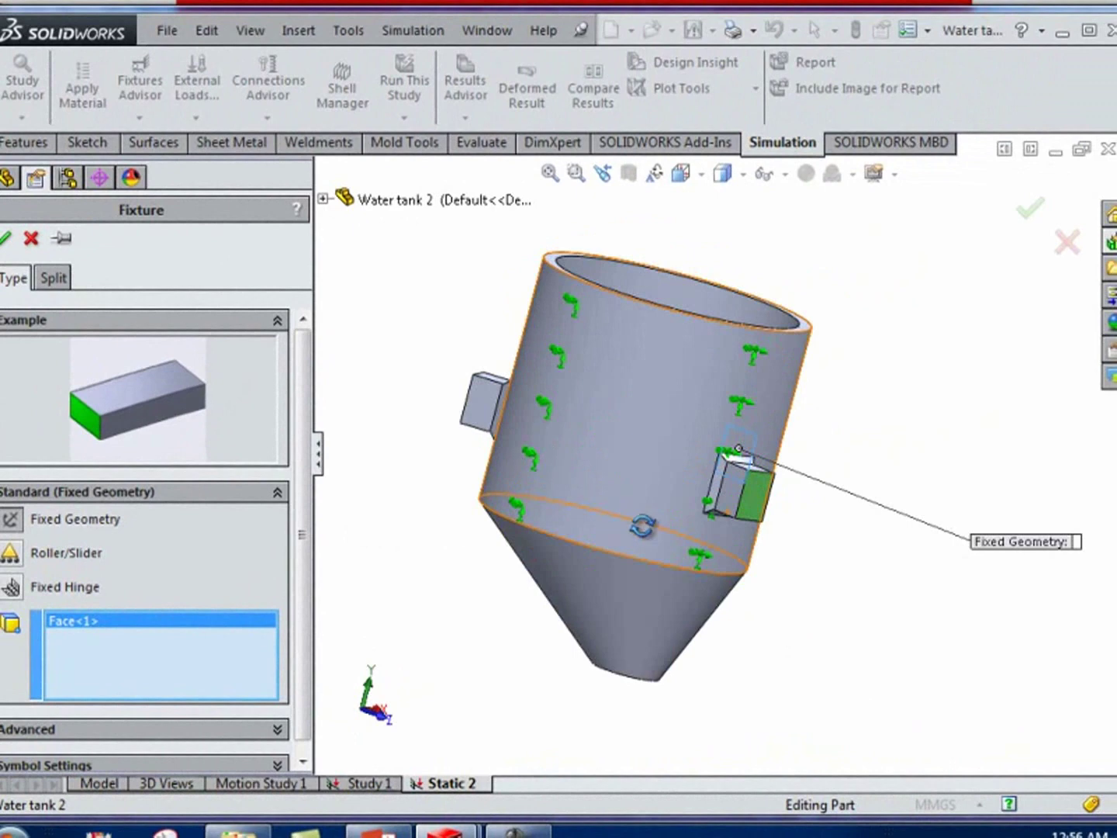
mouse_move(644, 523)
middle_mouse_down()
mouse_move(645, 500)
mouse_move(582, 481)
middle_mouse_up()
left_click(644, 483)
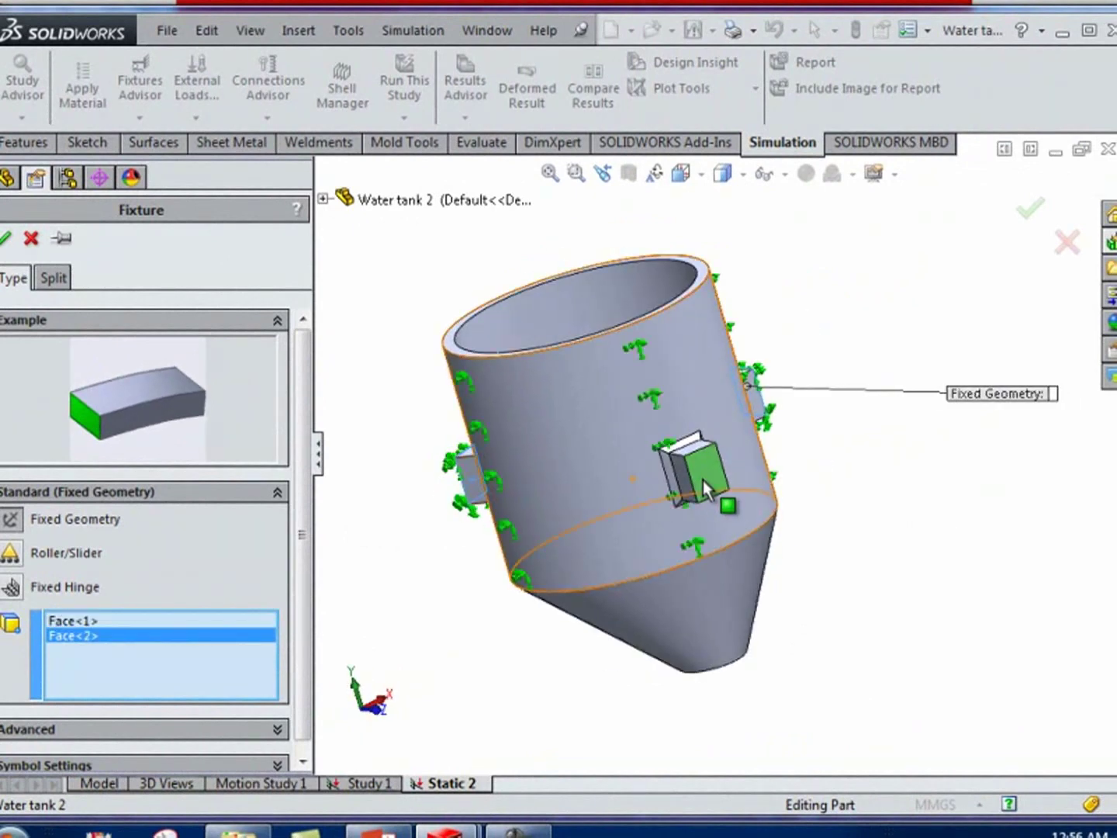
left_click(702, 480)
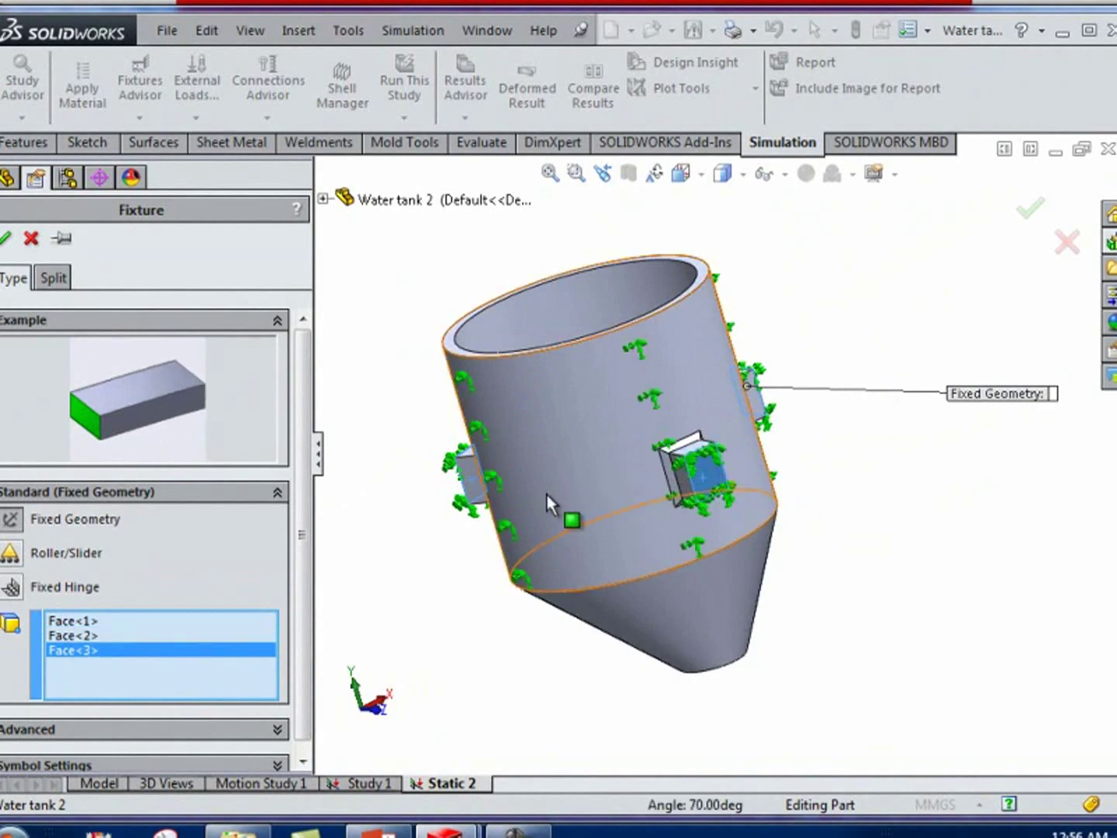
middle_click_drag(546, 495, 590, 593)
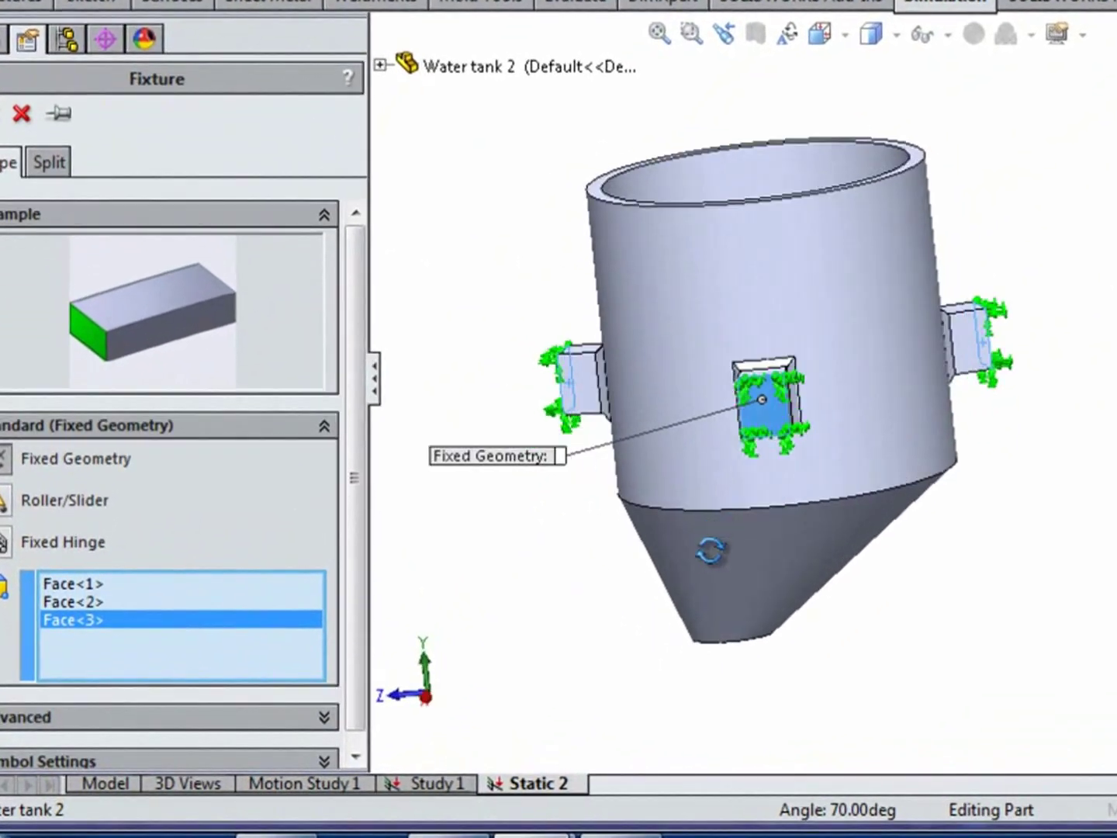
middle_click_drag(709, 551, 698, 481)
left_click(4, 114)
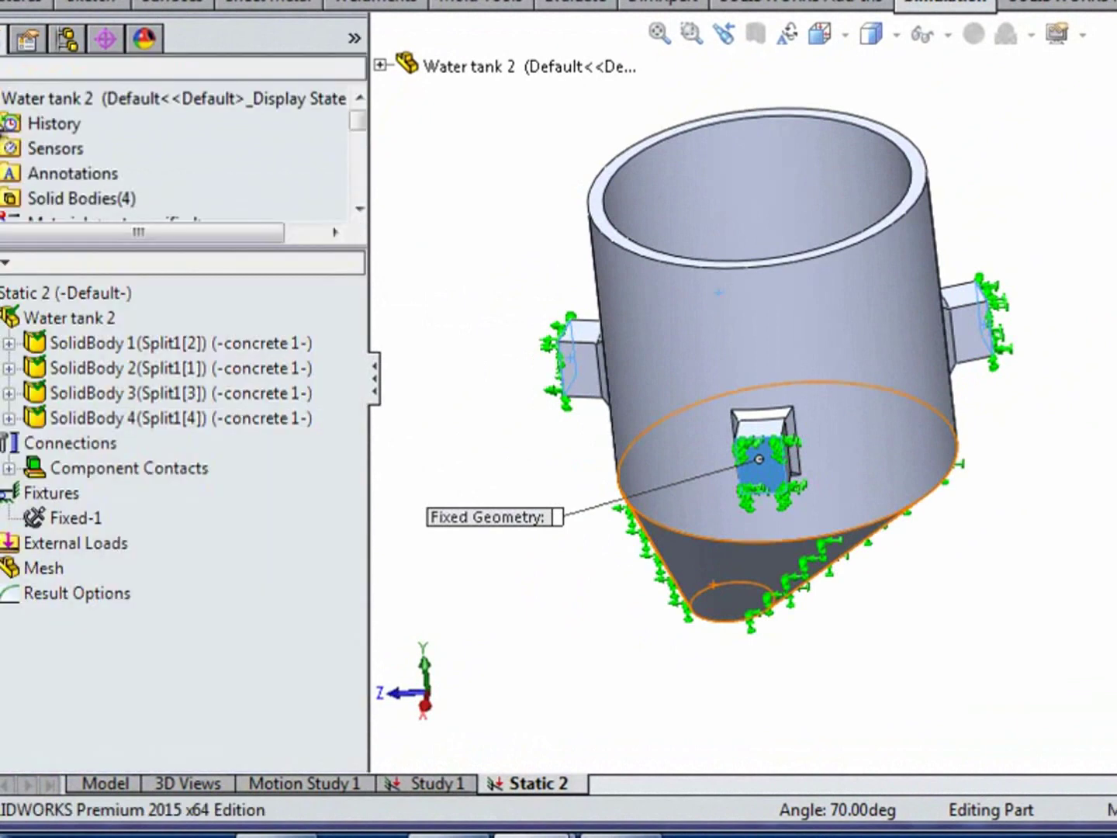
Orbit the tank to view its interior and start a Pressure external load
right_click(51, 546)
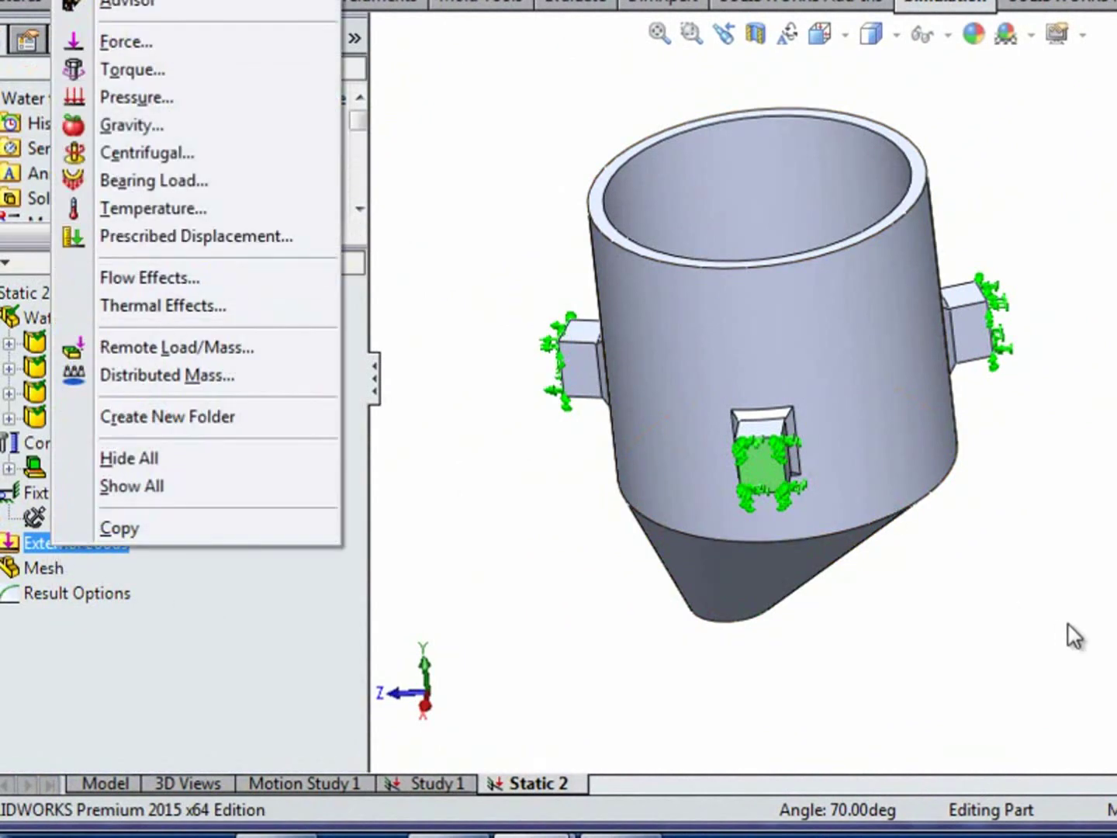
left_click(931, 602)
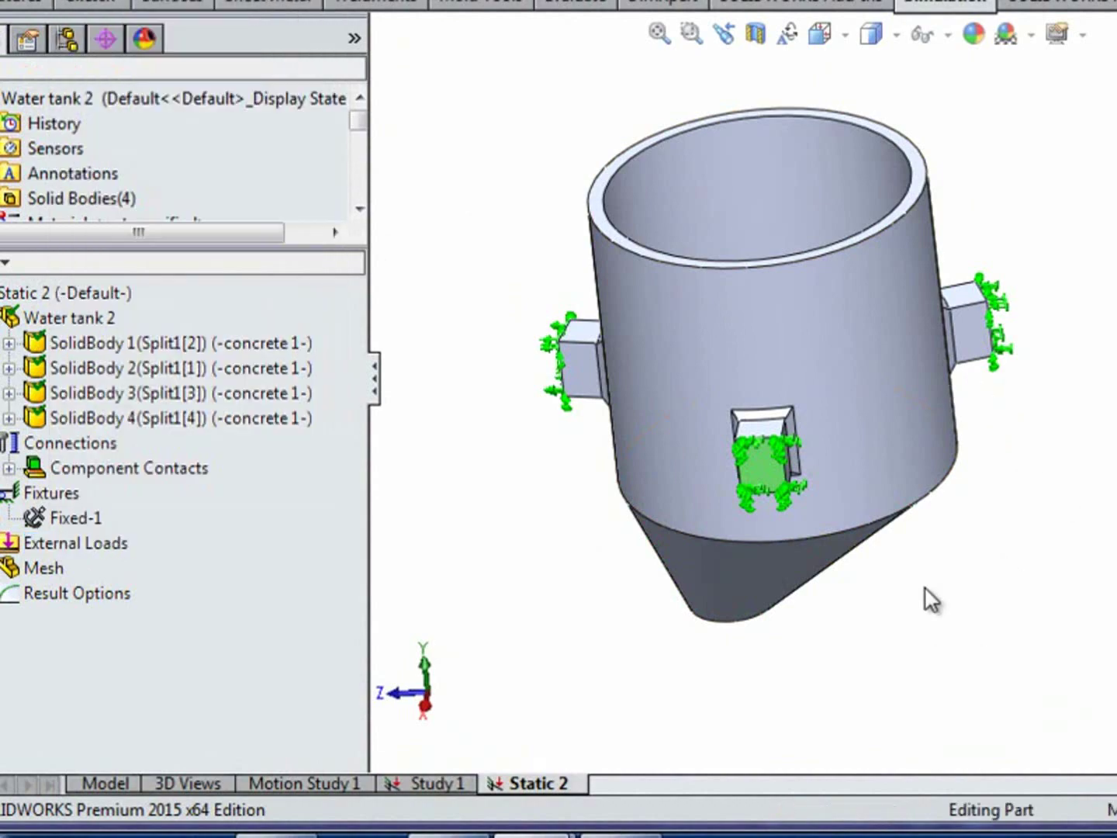
mouse_move(931, 602)
middle_mouse_down()
mouse_move(864, 701)
mouse_move(863, 749)
middle_mouse_up()
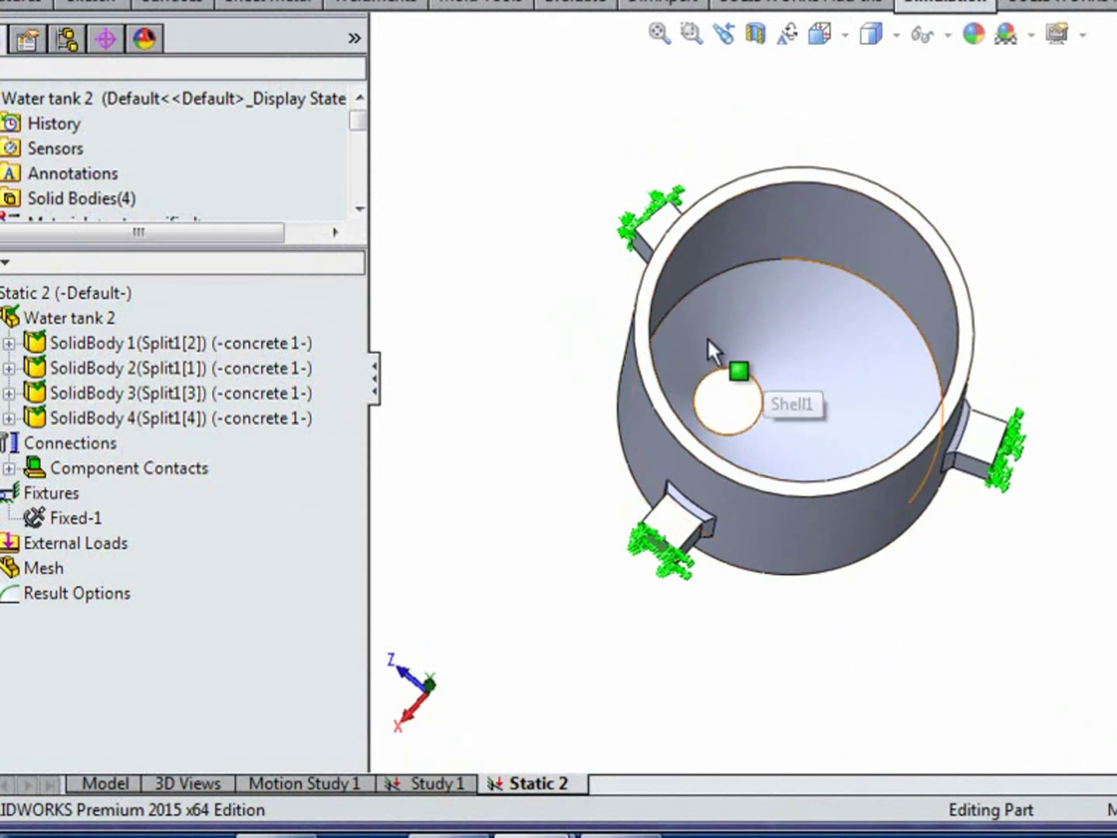
right_click(39, 541)
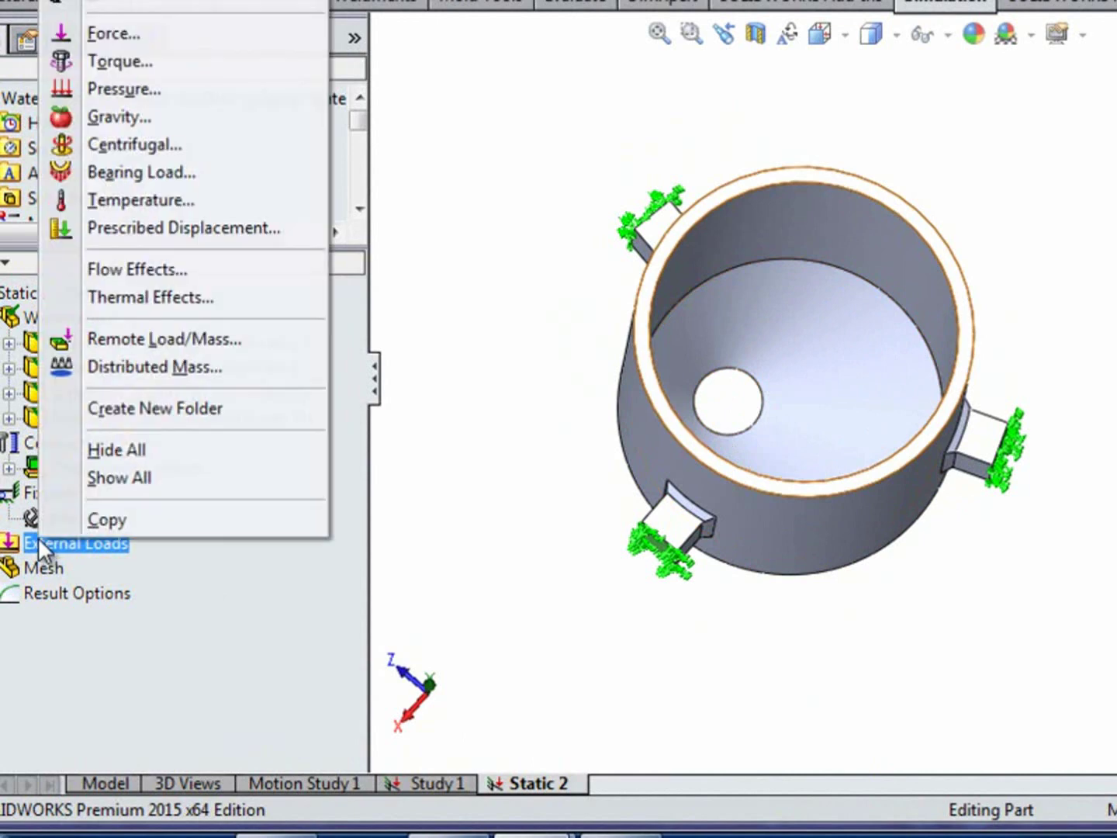
left_click(105, 91)
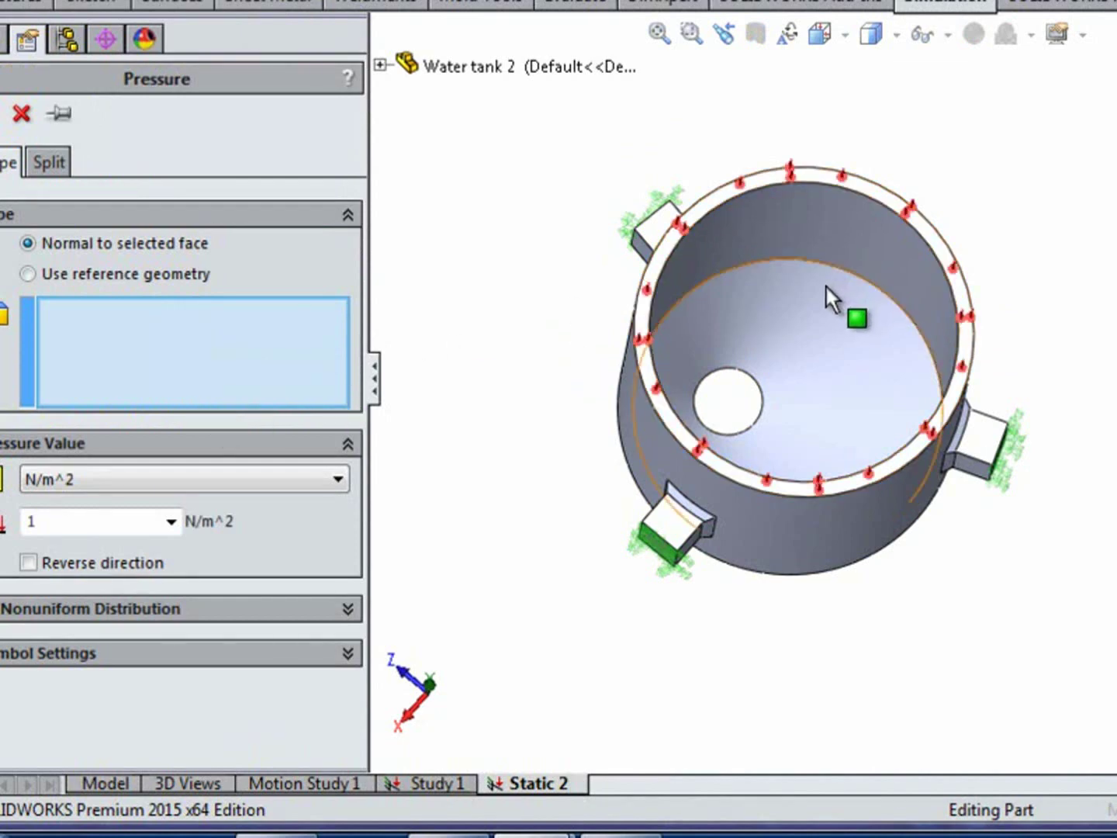
Apply 9810 N/m^2 pressure to the inner wall, lower face and bottom, with nonuniform distribution on
left_click(760, 411)
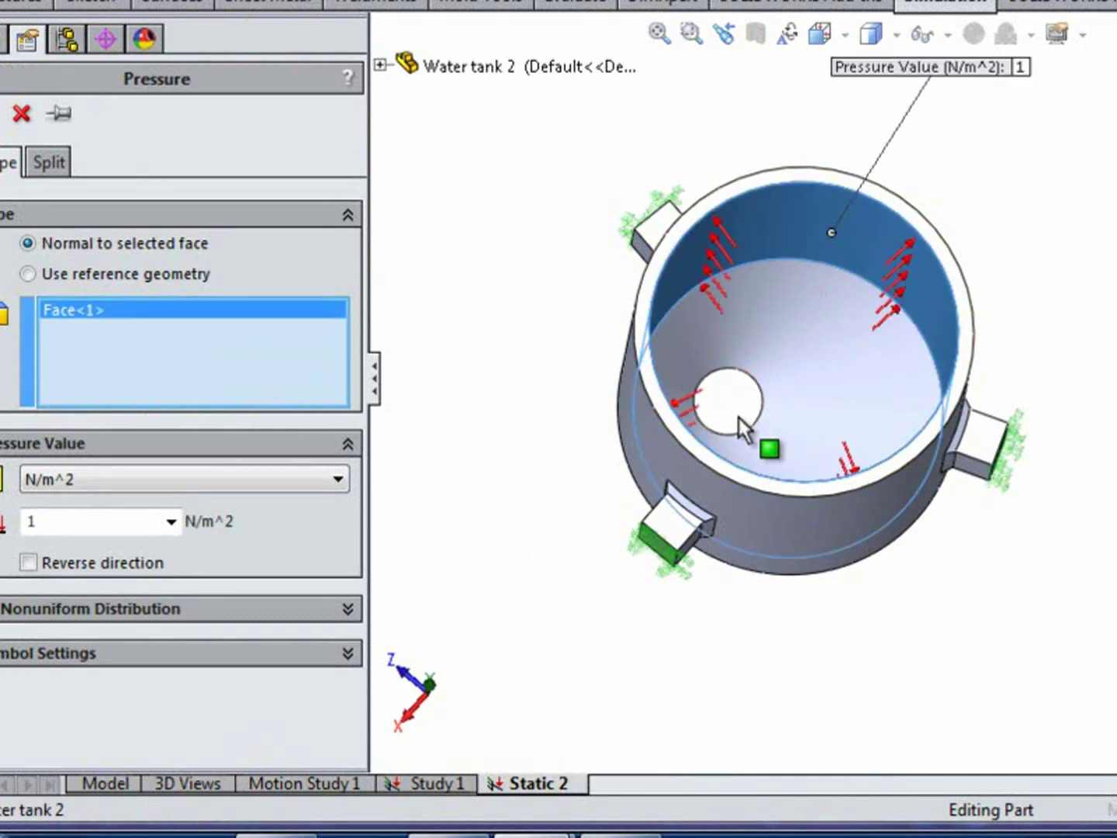
left_click(746, 434)
left_click(736, 429)
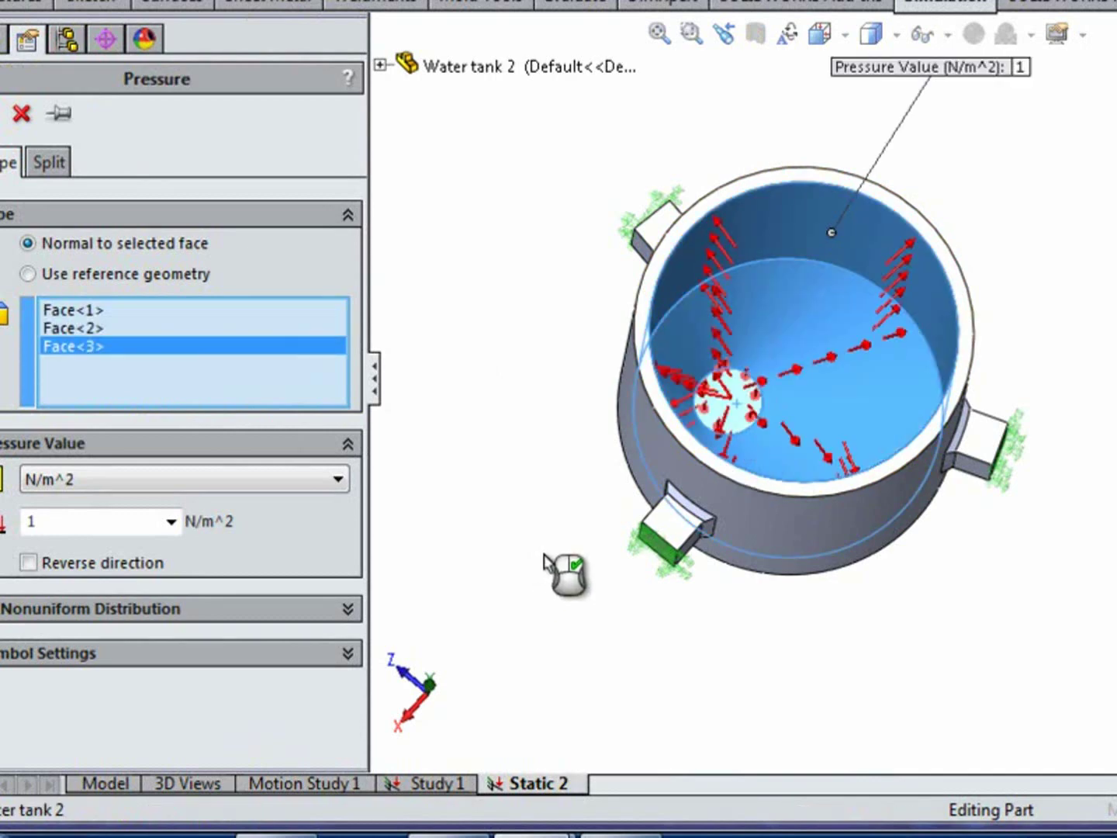
double_click(116, 532)
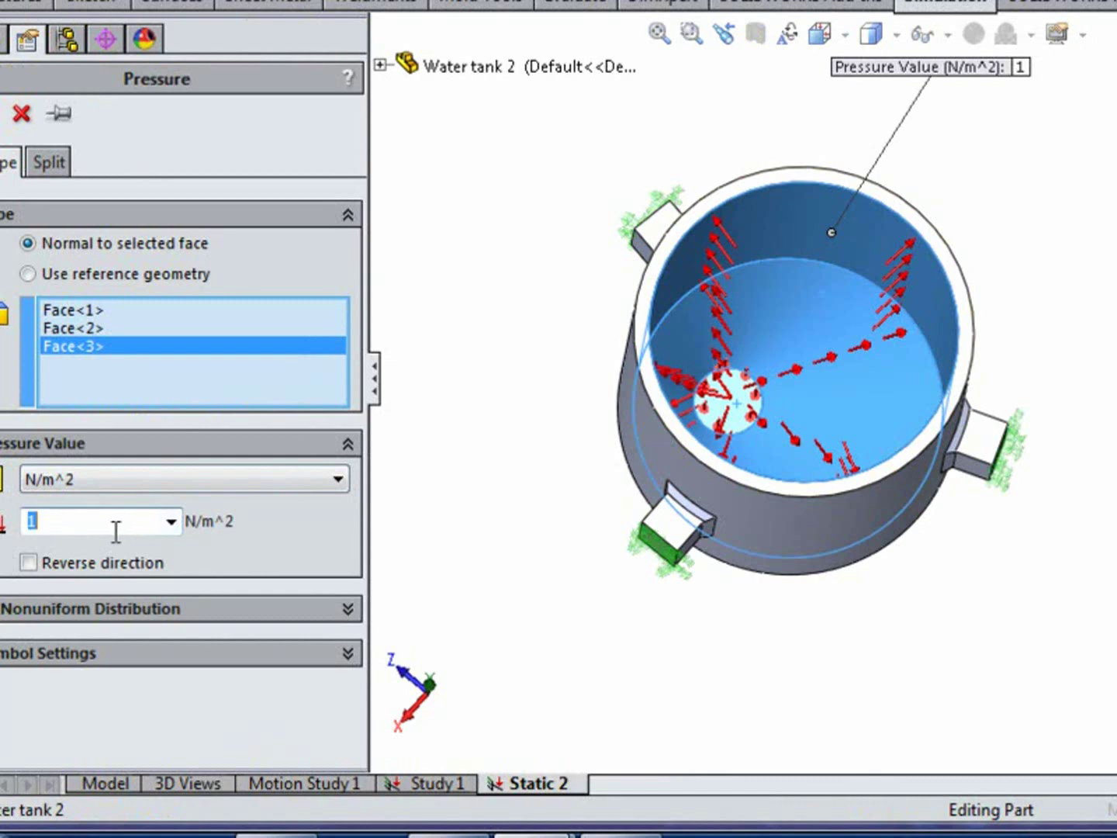
type("98")
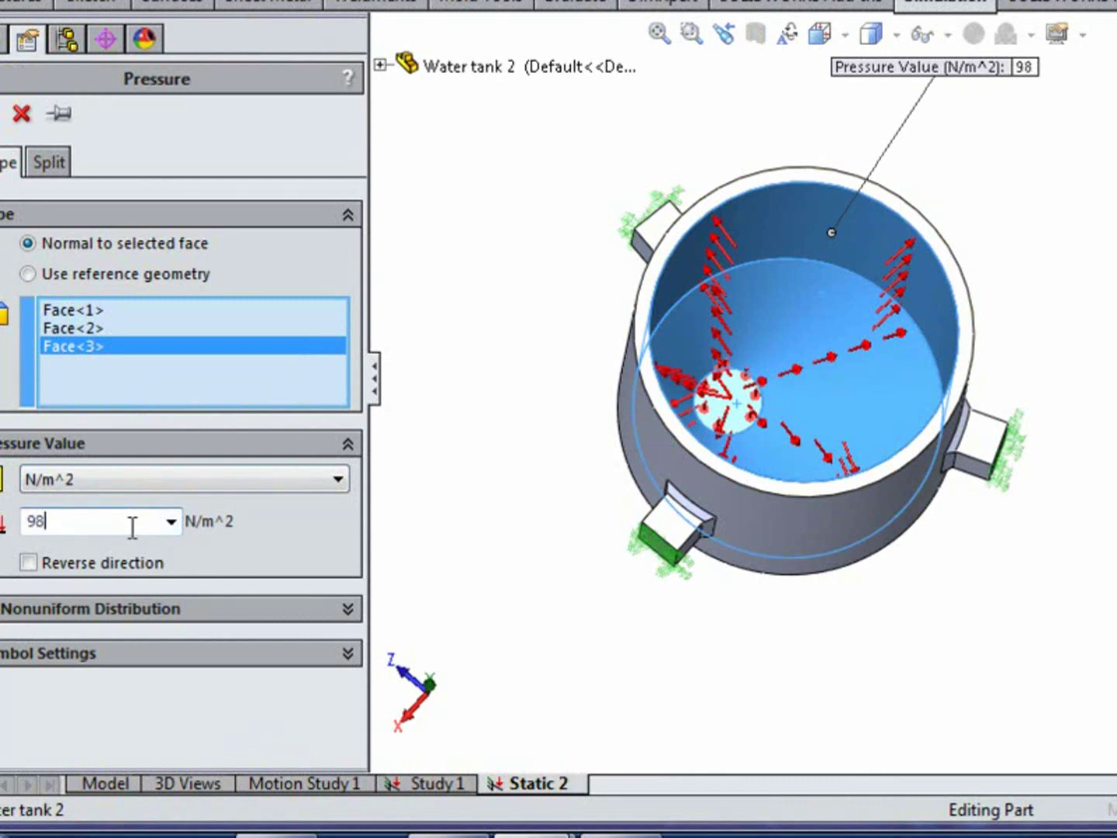
type("10")
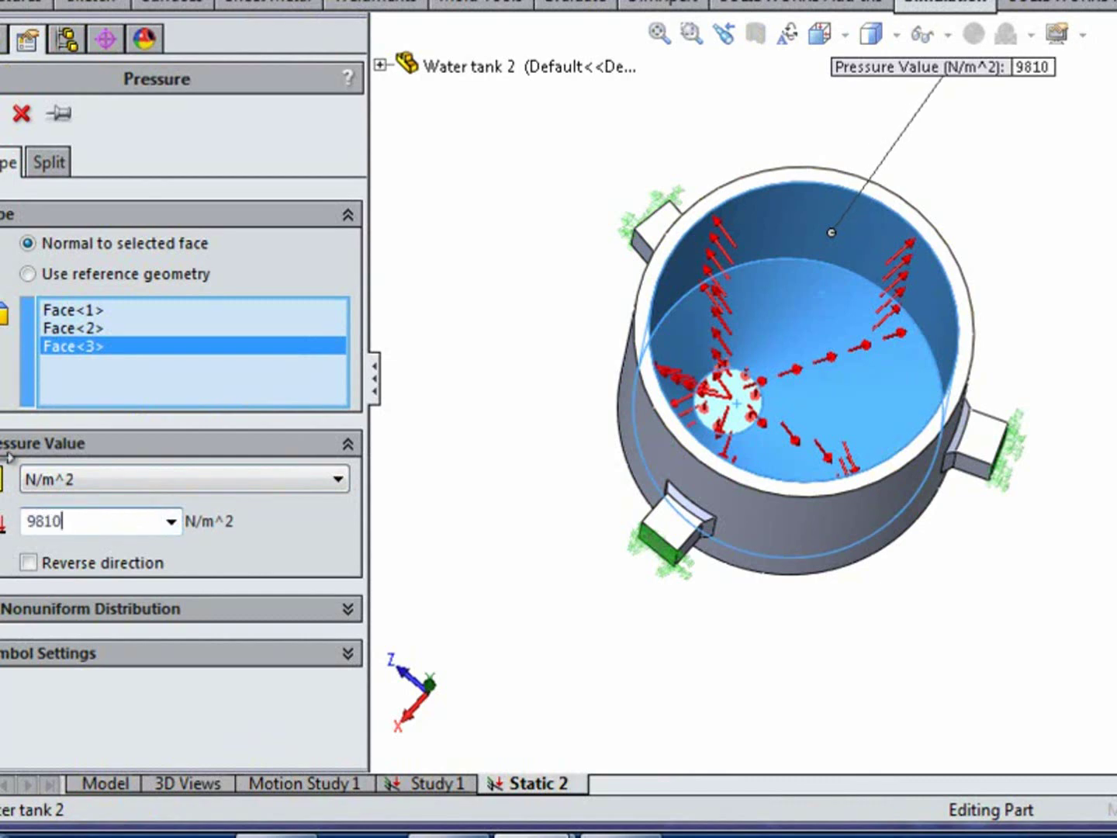
left_click(10, 610)
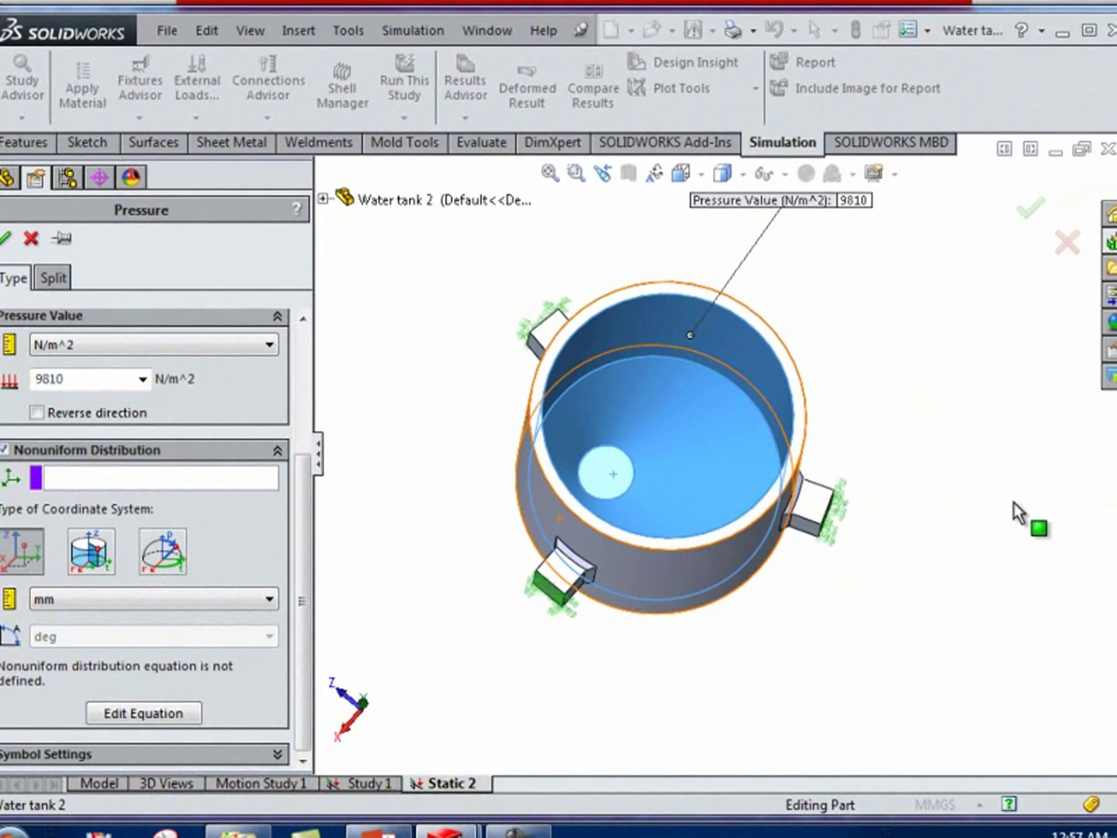
Use Coordinate System1 from the flyout FeatureManager tree as the pressure reference and open its Cartesian equation
middle_click_drag(720, 319, 627, 336)
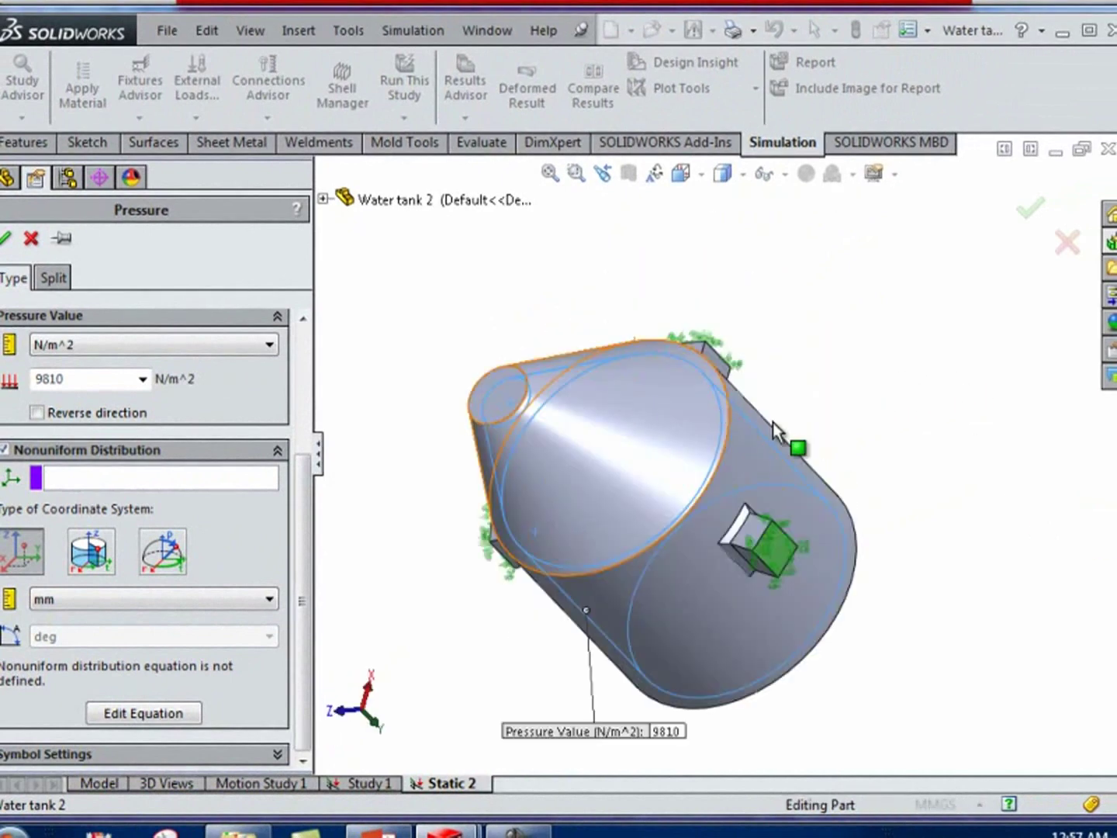
middle_click_drag(678, 570, 511, 429)
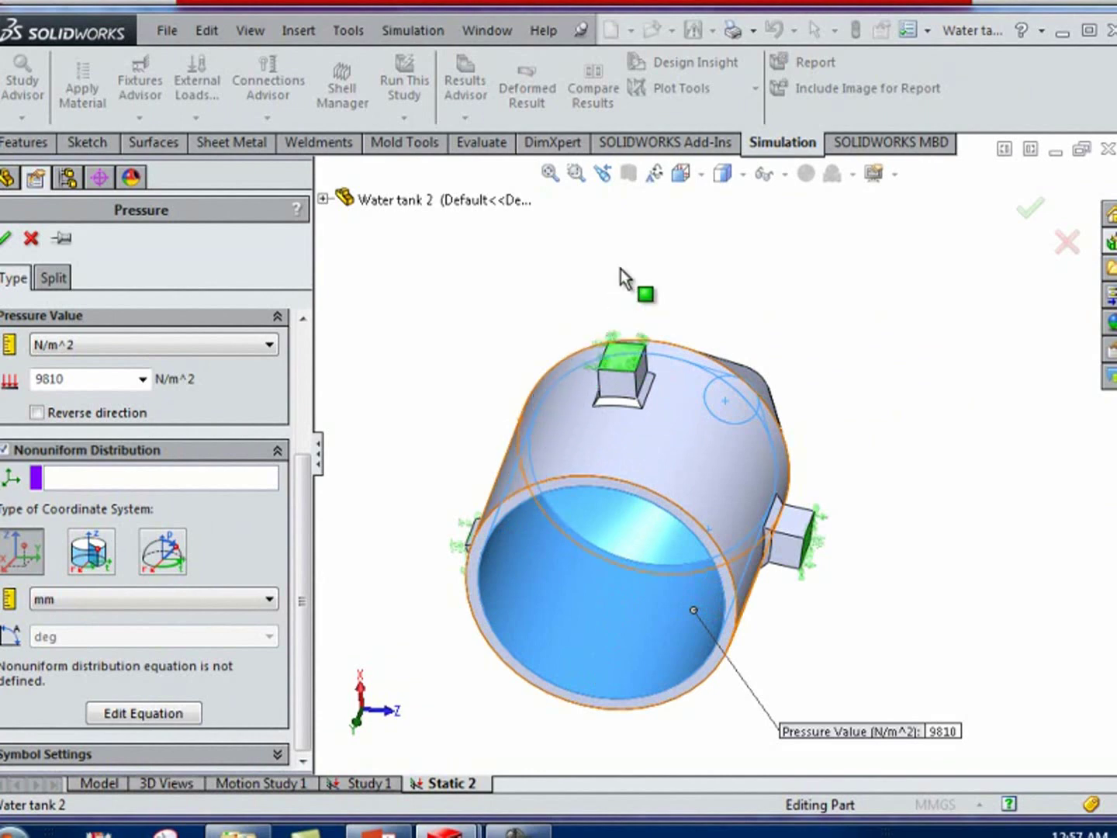
key("Down")
key("Down")
key("Down")
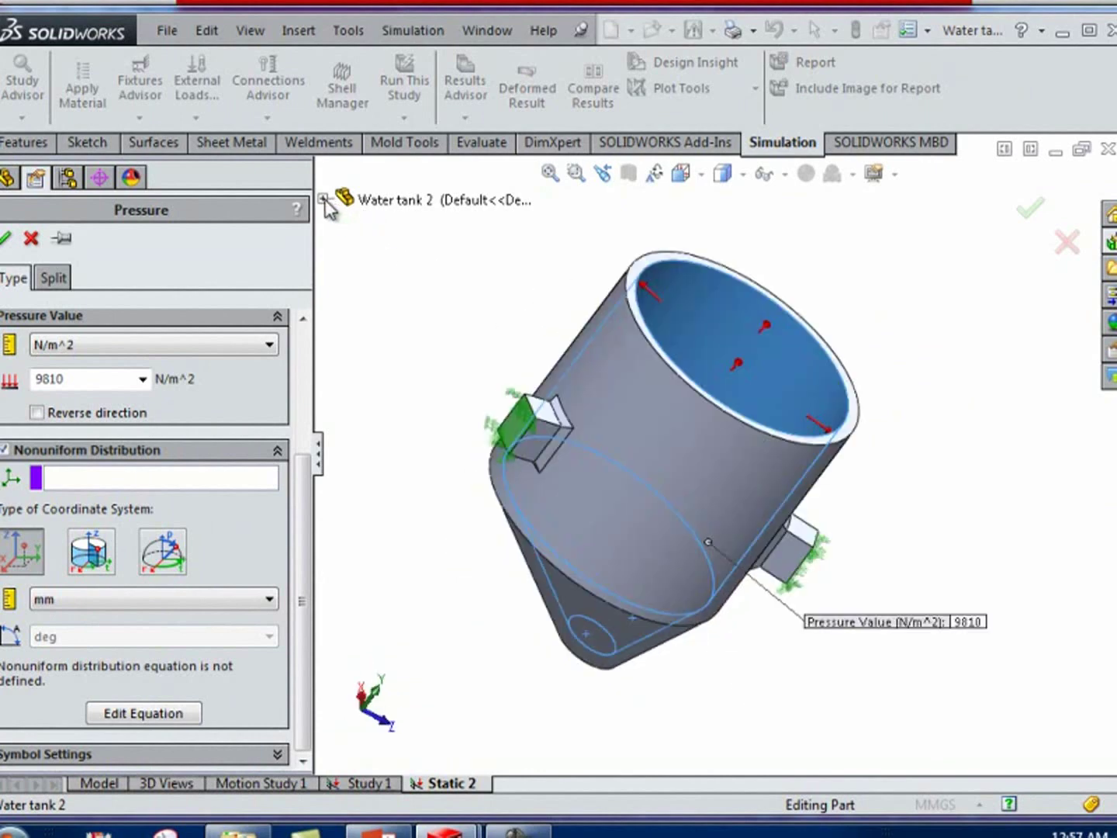
left_click(323, 199)
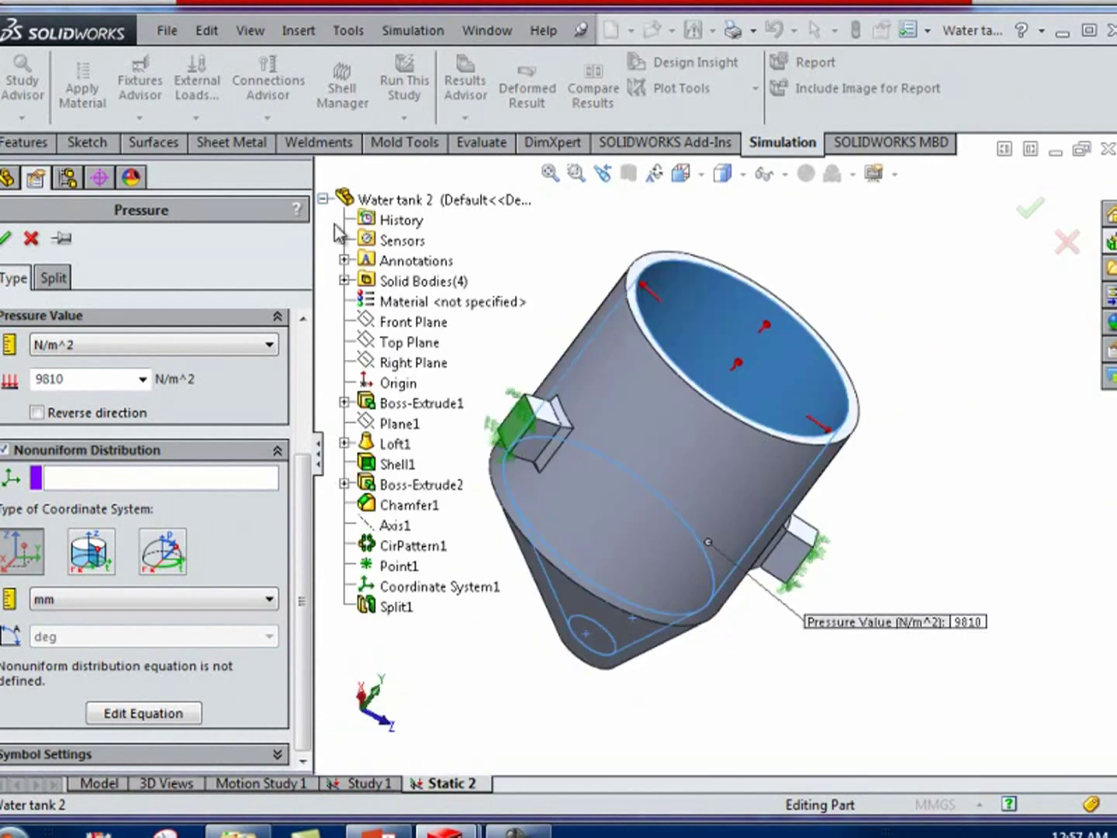
left_click(87, 483)
left_click(416, 588)
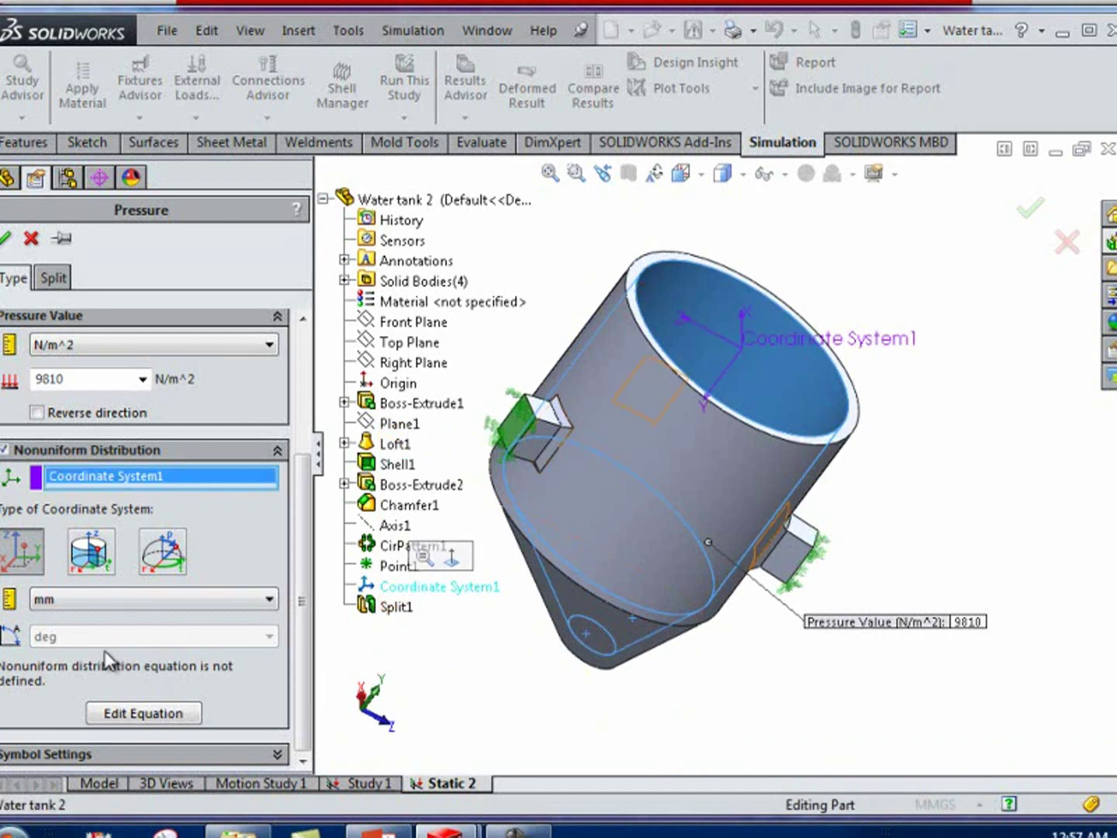
left_click(120, 712)
type("\"x\" + \"y\" + \"")
Delete terms from the "x" + "y" + "z" distribution equation and close the editor
left_click(595, 413)
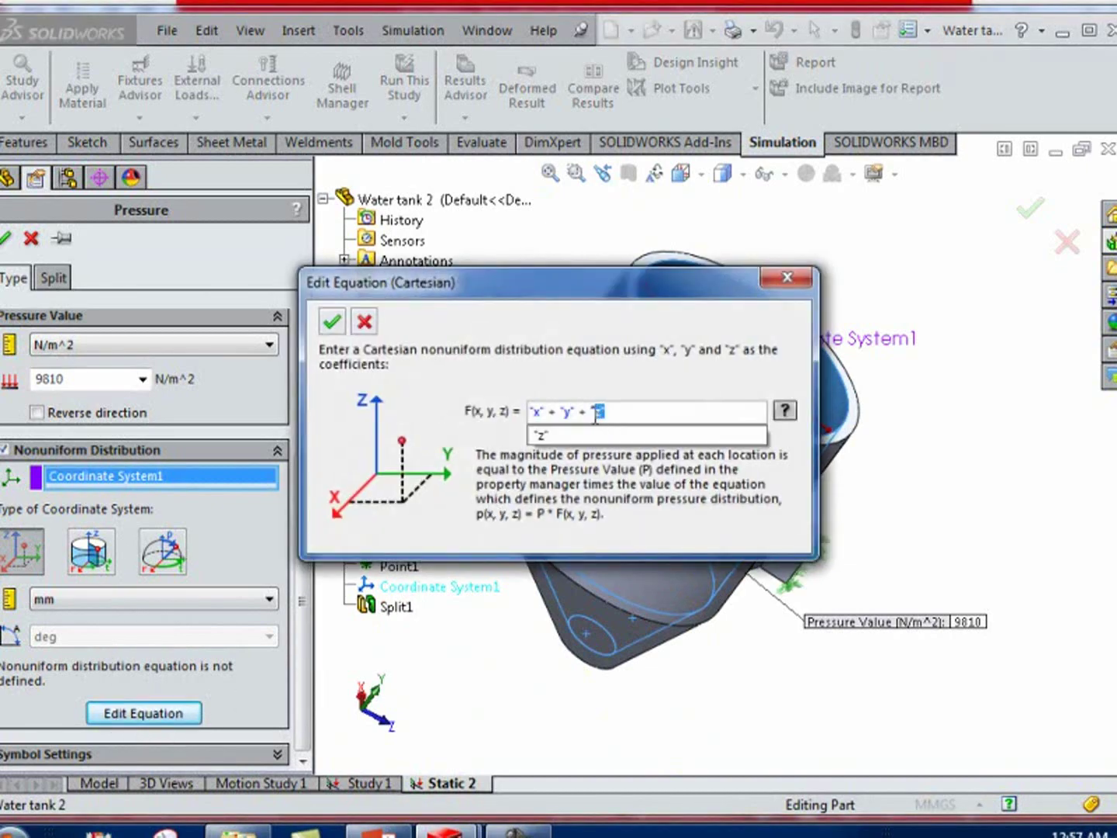
left_click_drag(595, 413, 554, 414)
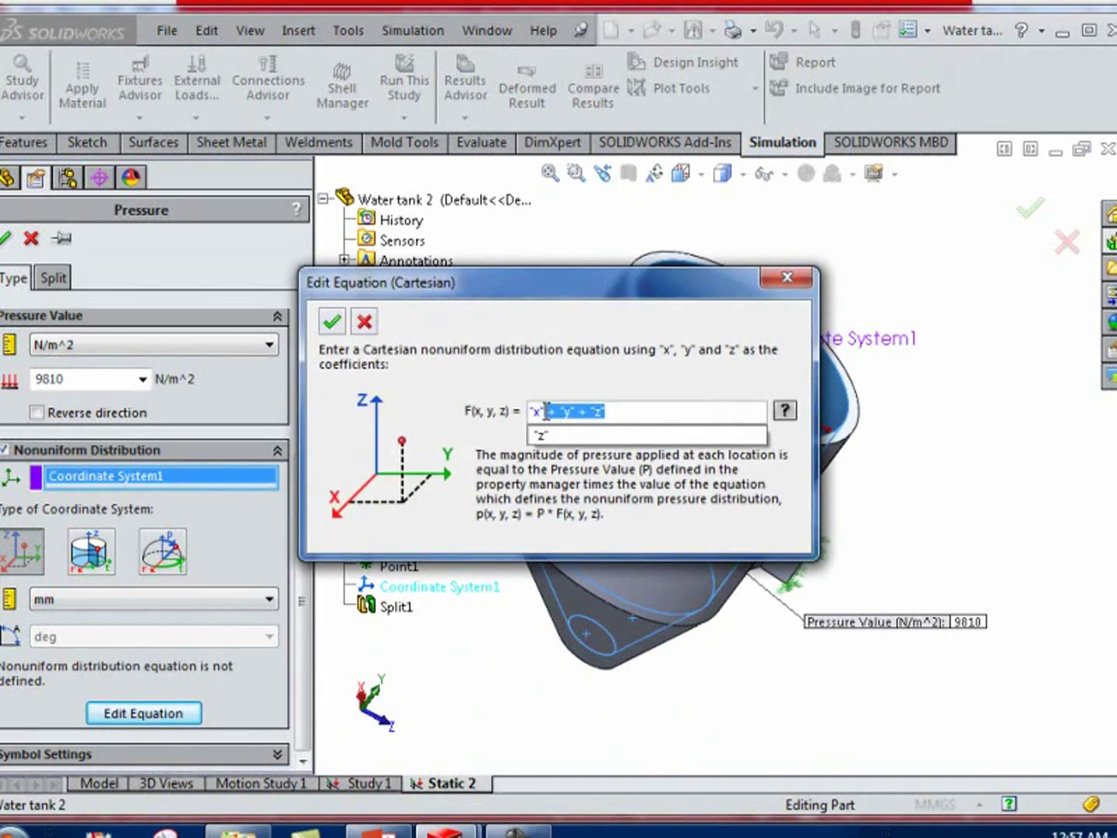
left_click_drag(556, 411, 531, 415)
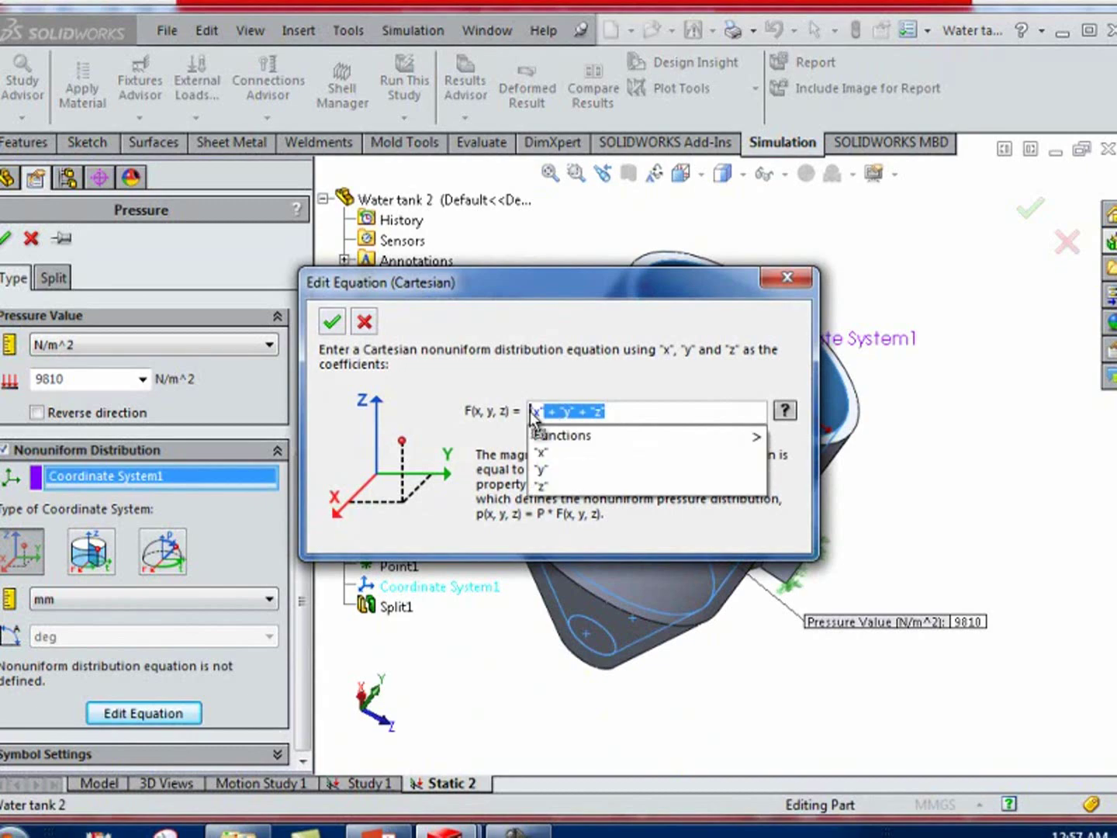
key("Delete")
left_click(364, 324)
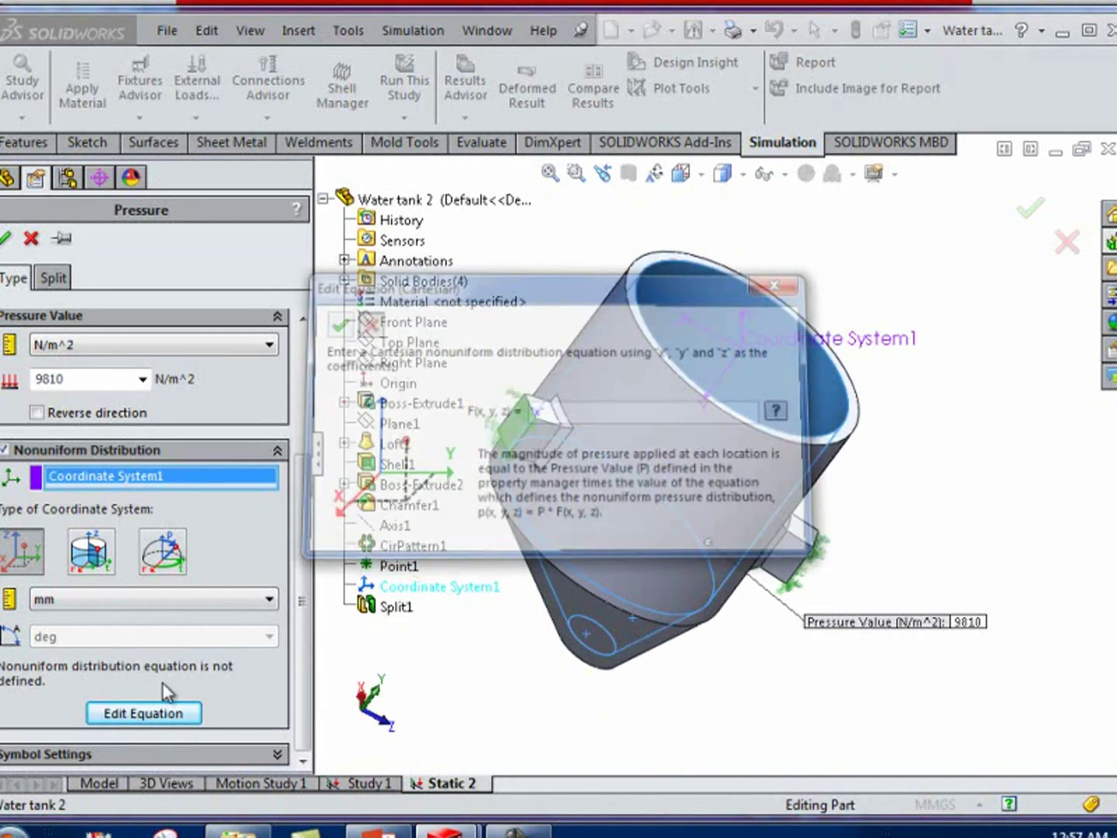
Reduce the distribution equation to "y" alone and confirm it
left_click(149, 715)
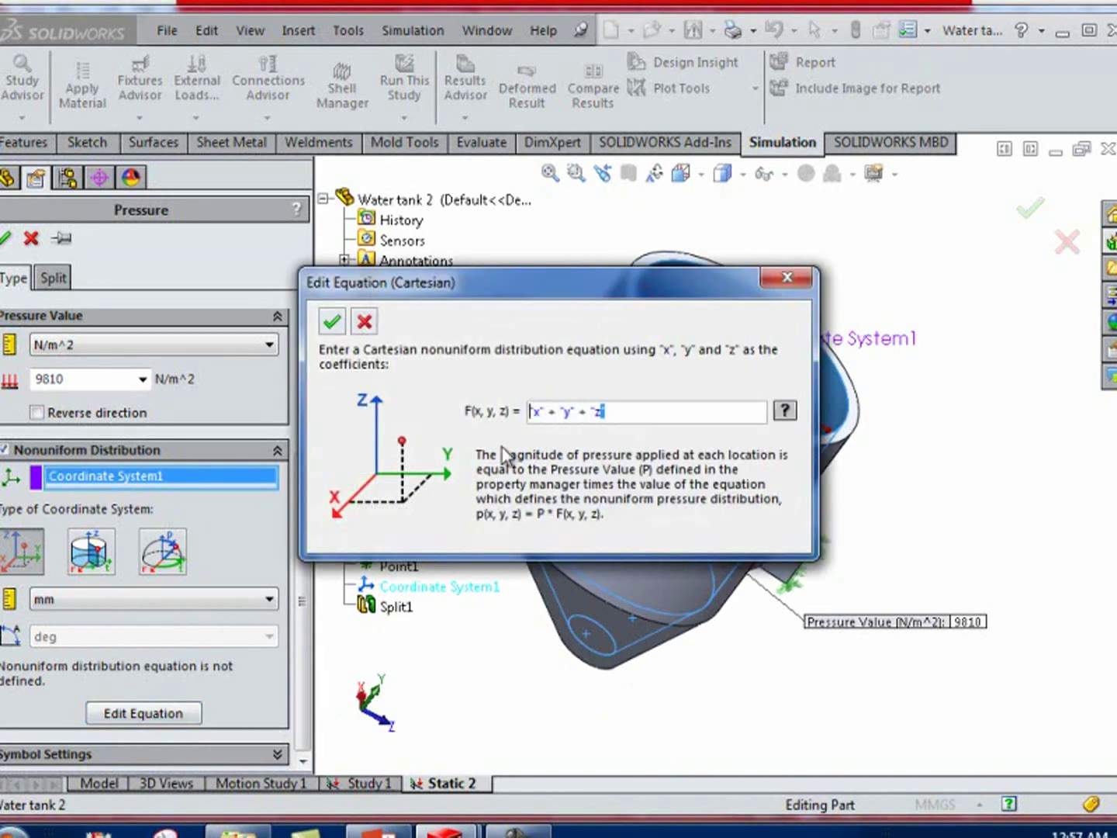
double_click(542, 413)
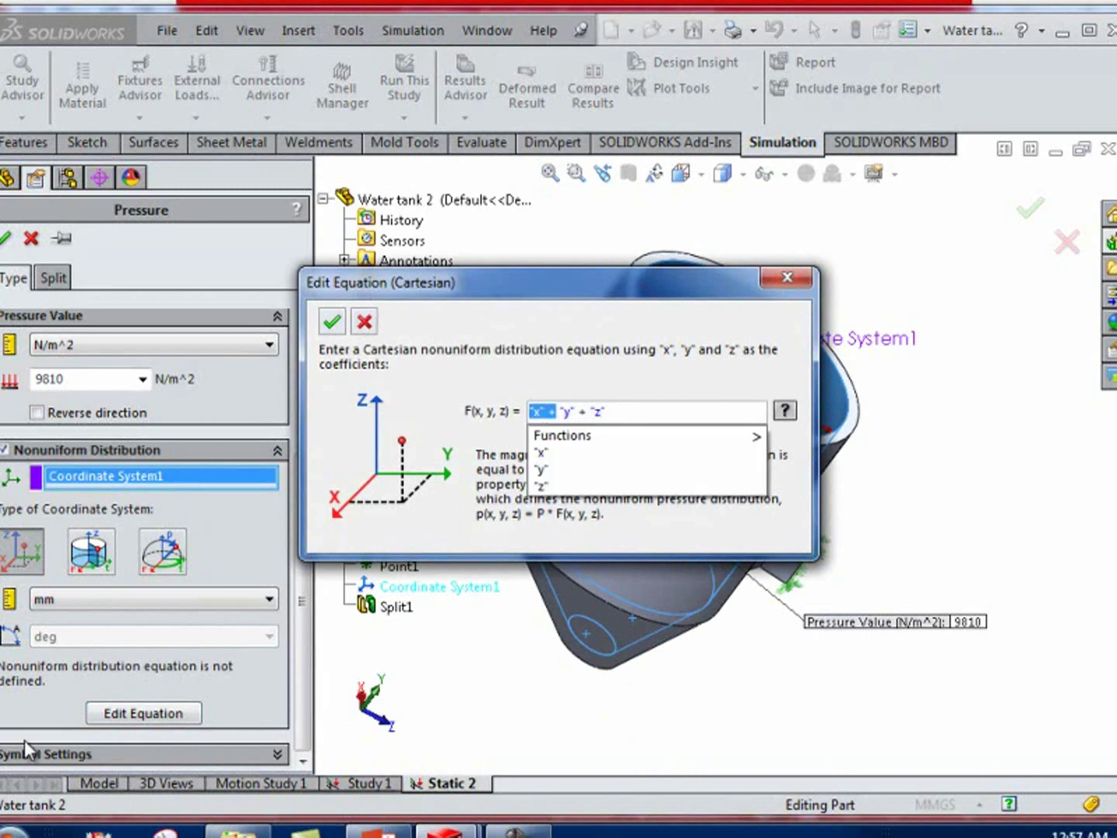
key("Right")
key("Right")
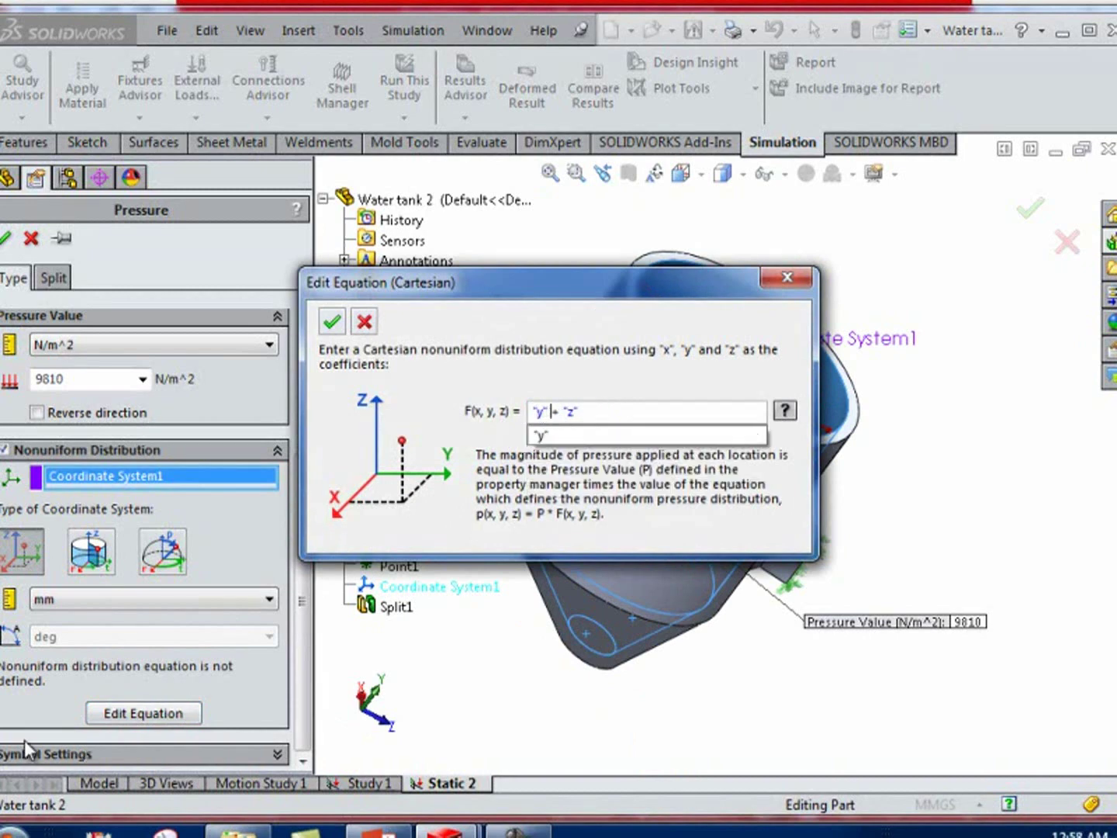
key("Right")
key("Right")
key("Right")
key("Right")
key("Right")
key("BackSpace")
key("BackSpace")
key("BackSpace")
key("BackSpace")
key("BackSpace")
key("BackSpace")
left_click(331, 322)
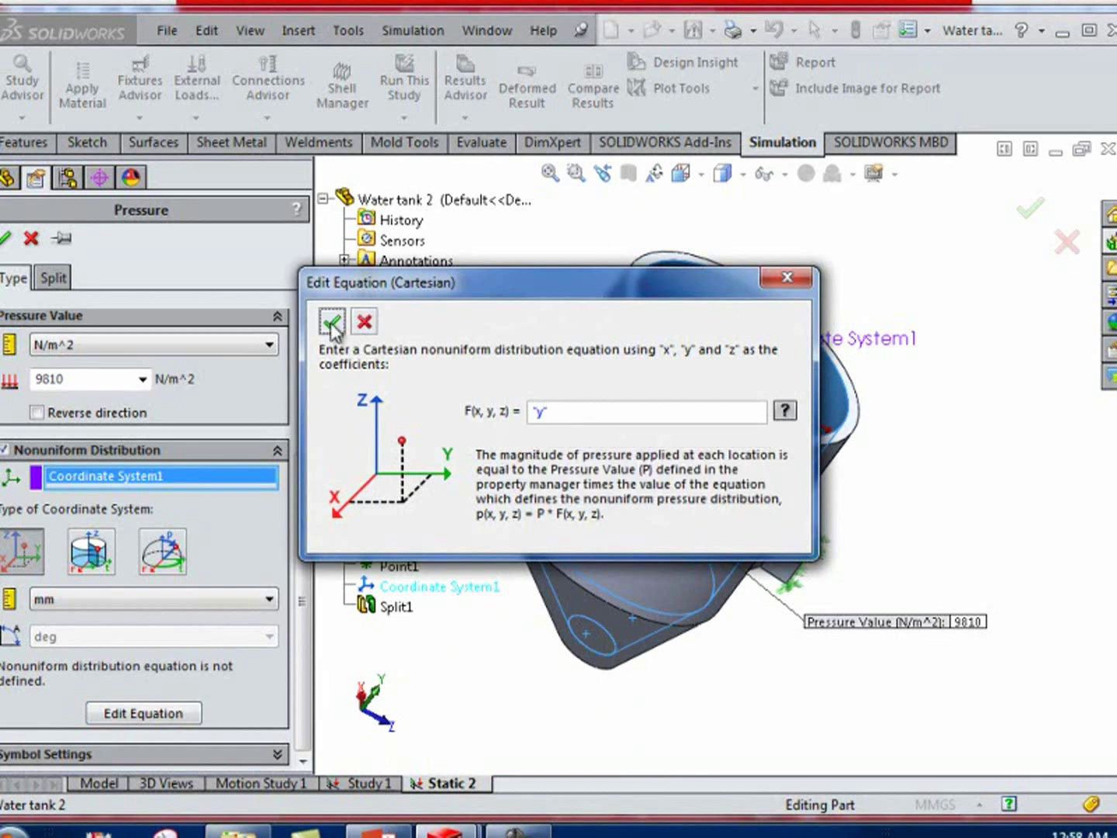
left_click(332, 325)
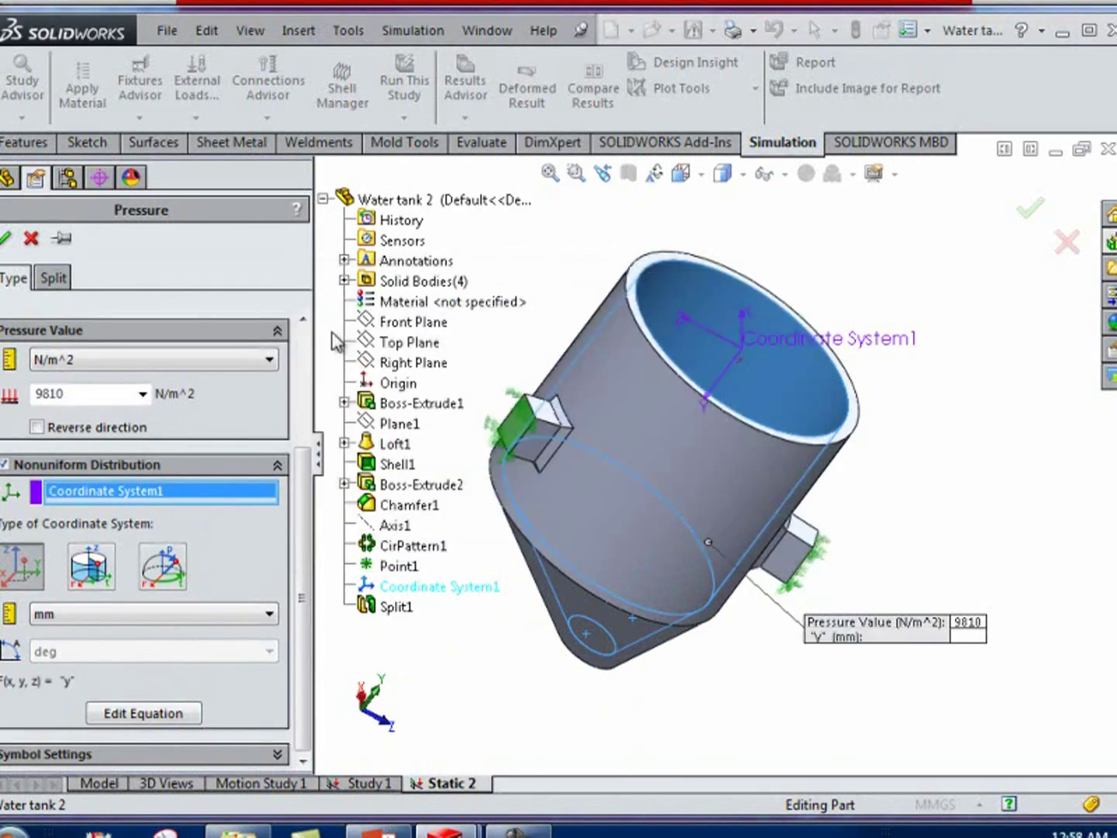
Confirm Pressure-1 and add Gravity-1 at 9.81 m/s^2, reversed, normal to the Top Plane
left_click(8, 241)
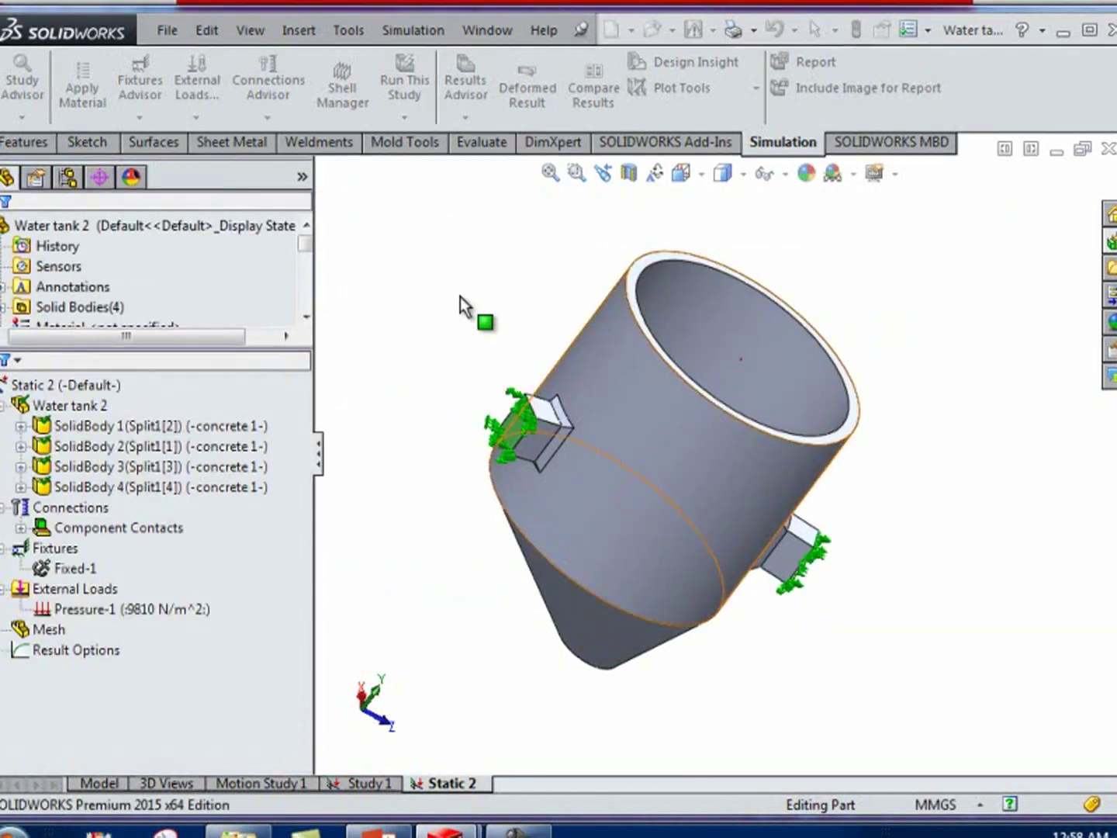
middle_click_drag(462, 303, 524, 368)
middle_click_drag(599, 325, 696, 267)
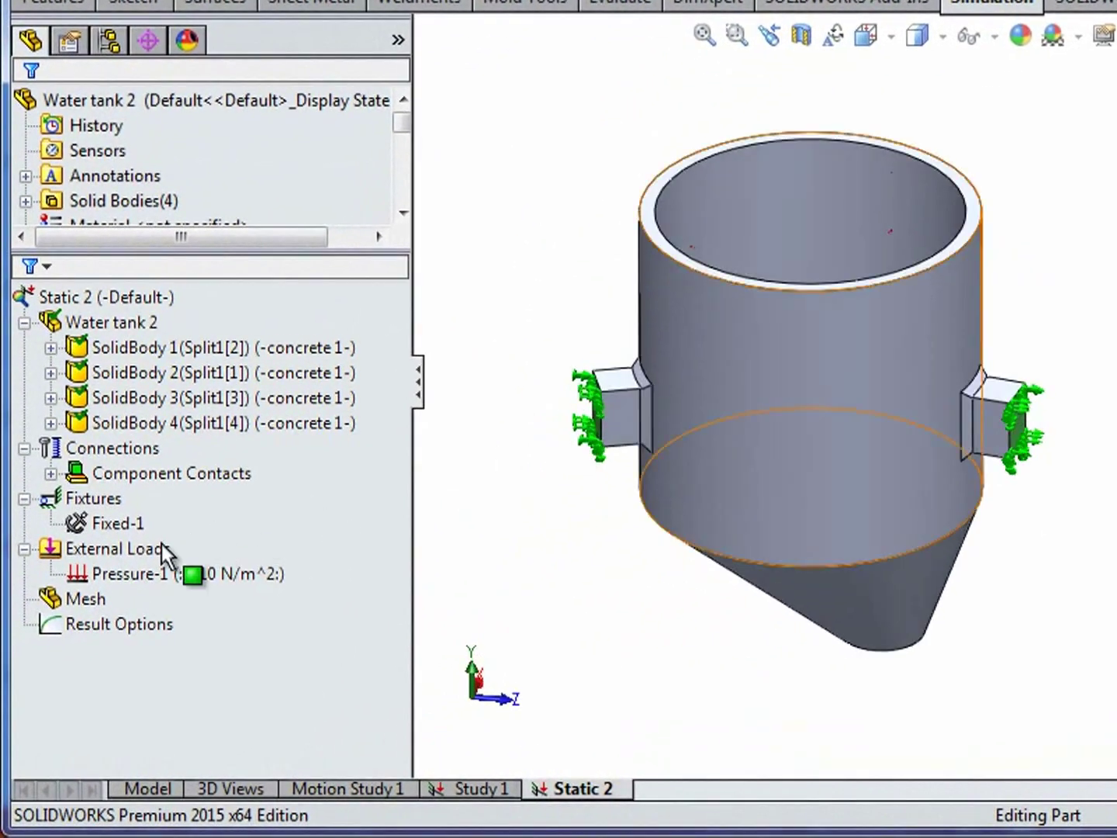
left_click(115, 572)
right_click(136, 546)
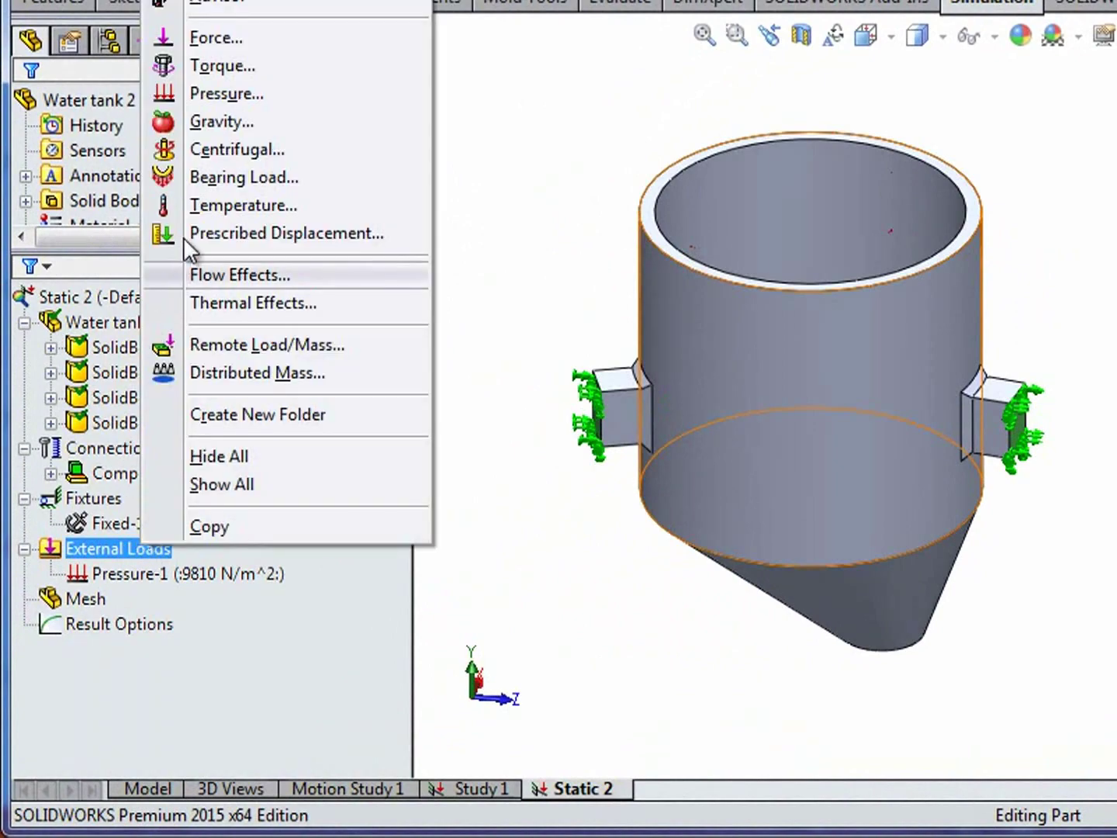
left_click(209, 122)
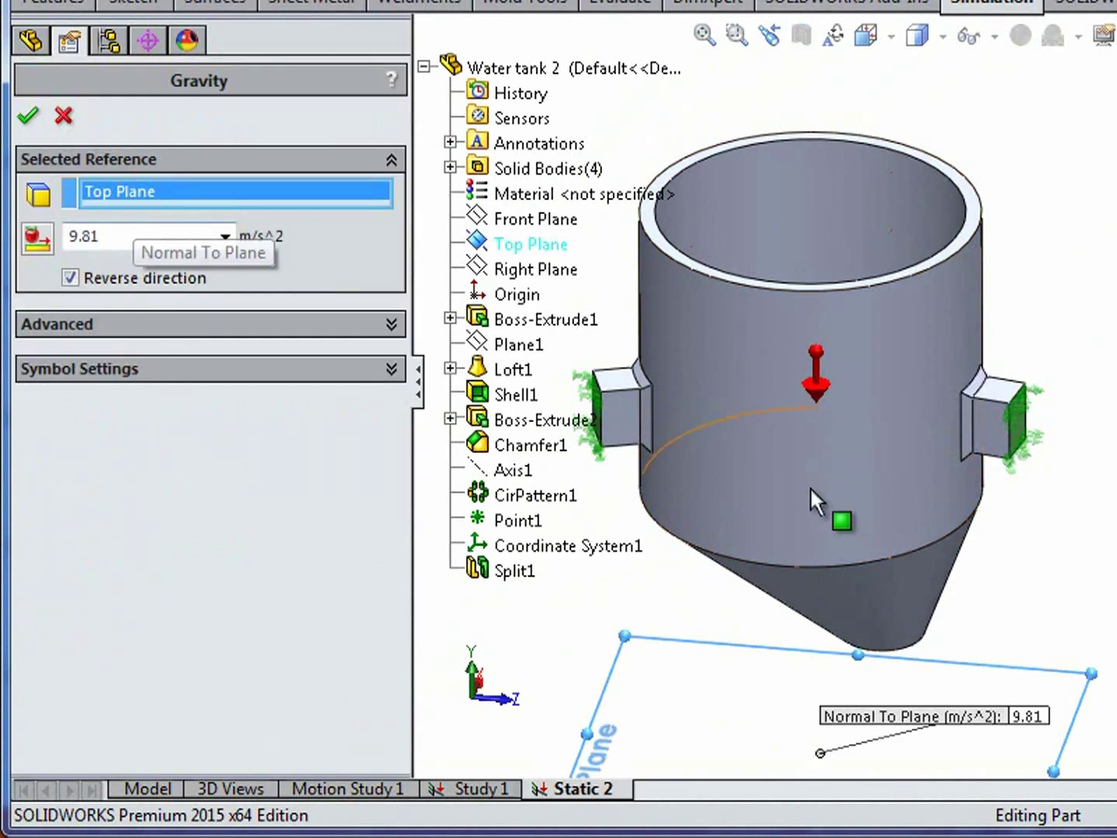
scroll(933, 626, "up", 2)
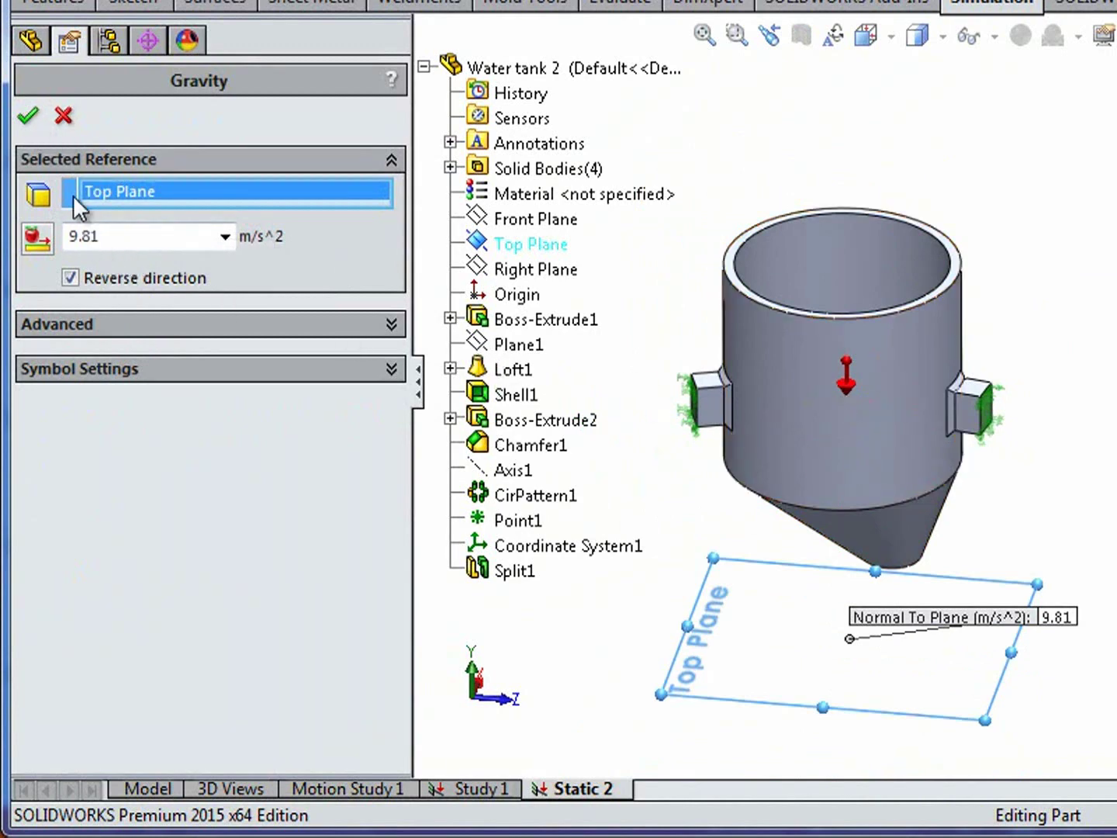
left_click(29, 120)
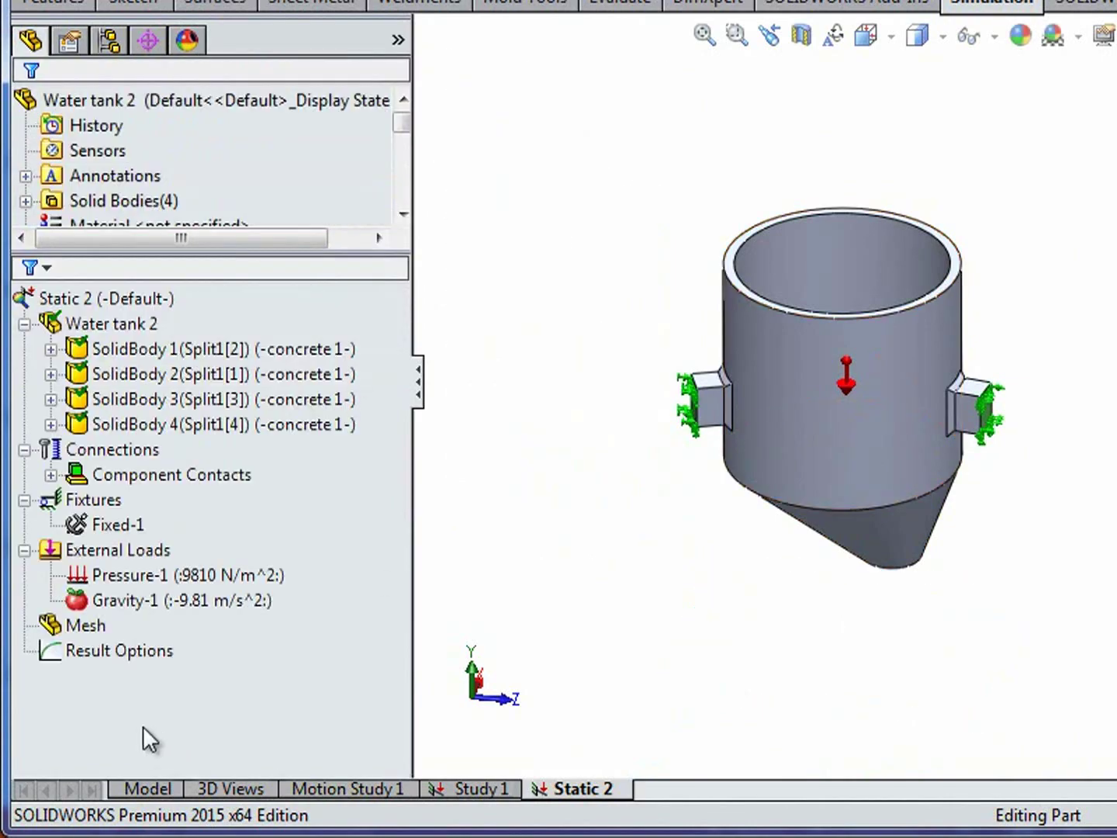
Mesh and run Static 2, then orbit the von Mises stress plot peaking at 1.346e+009 N/m^2
right_click(87, 621)
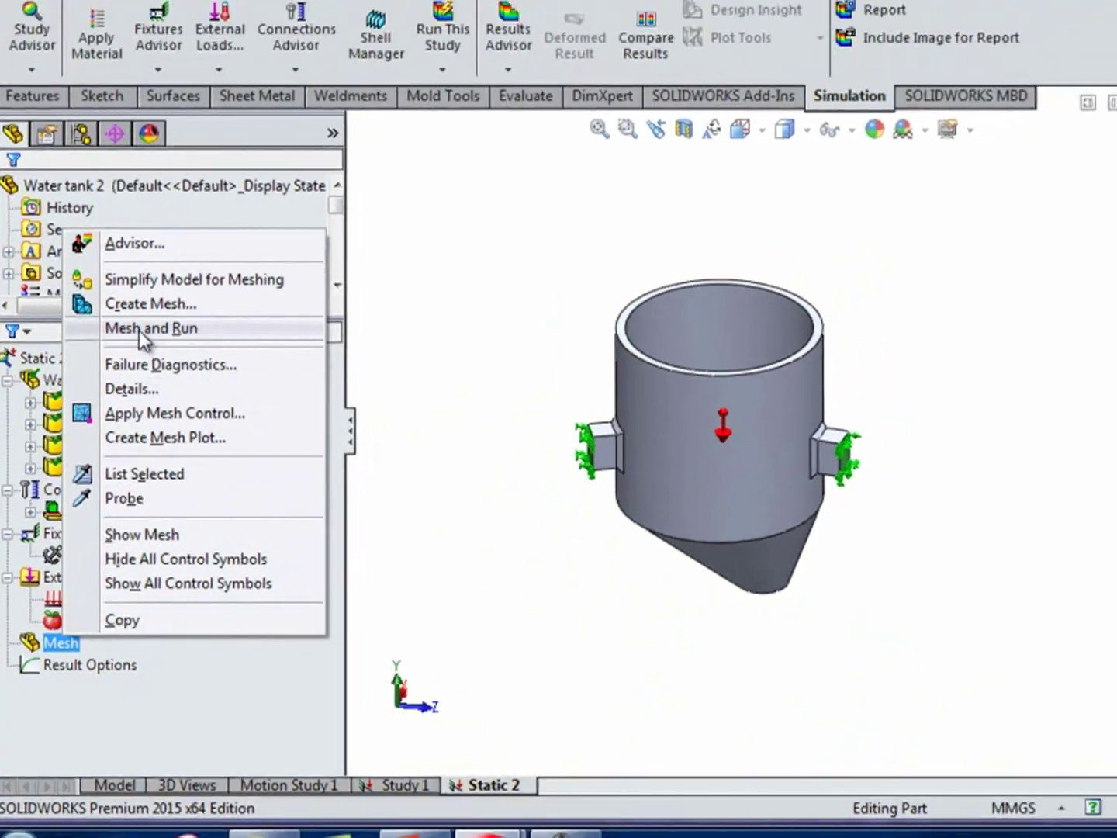
left_click(139, 330)
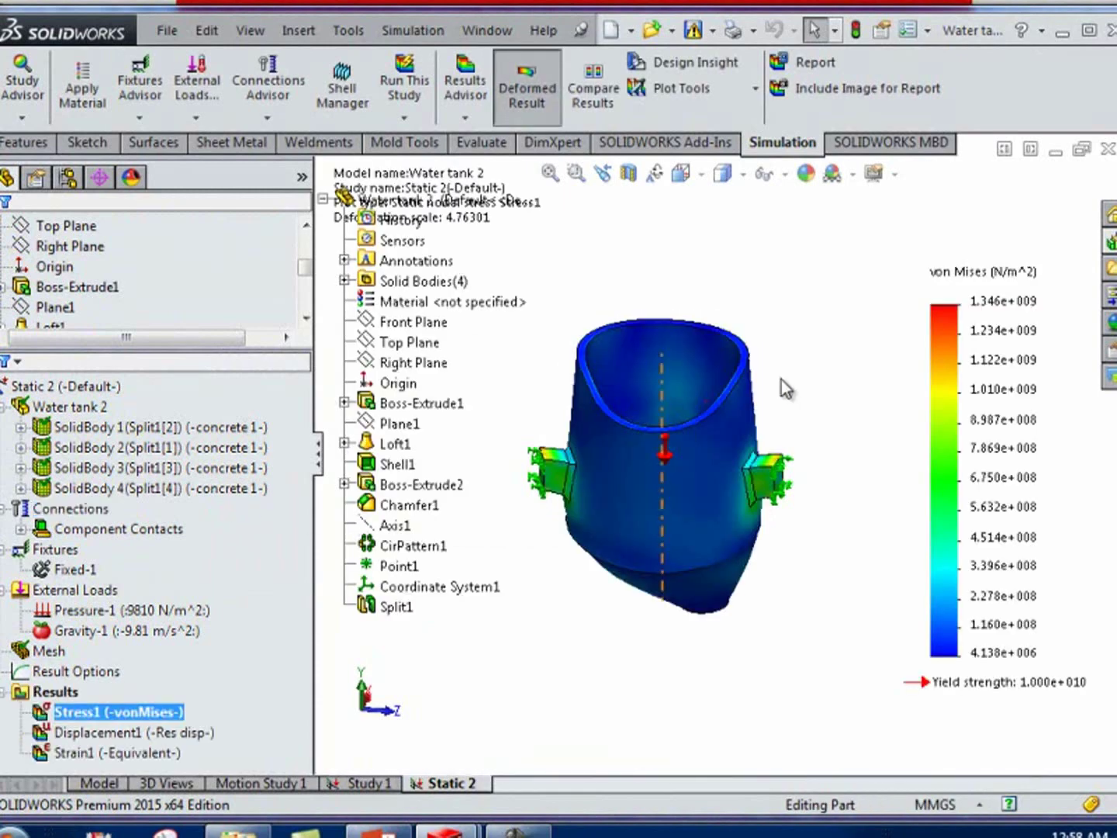
mouse_move(843, 366)
middle_mouse_down()
mouse_move(872, 429)
mouse_move(954, 469)
mouse_move(845, 300)
mouse_move(760, 213)
mouse_move(868, 267)
mouse_move(856, 271)
middle_mouse_up()
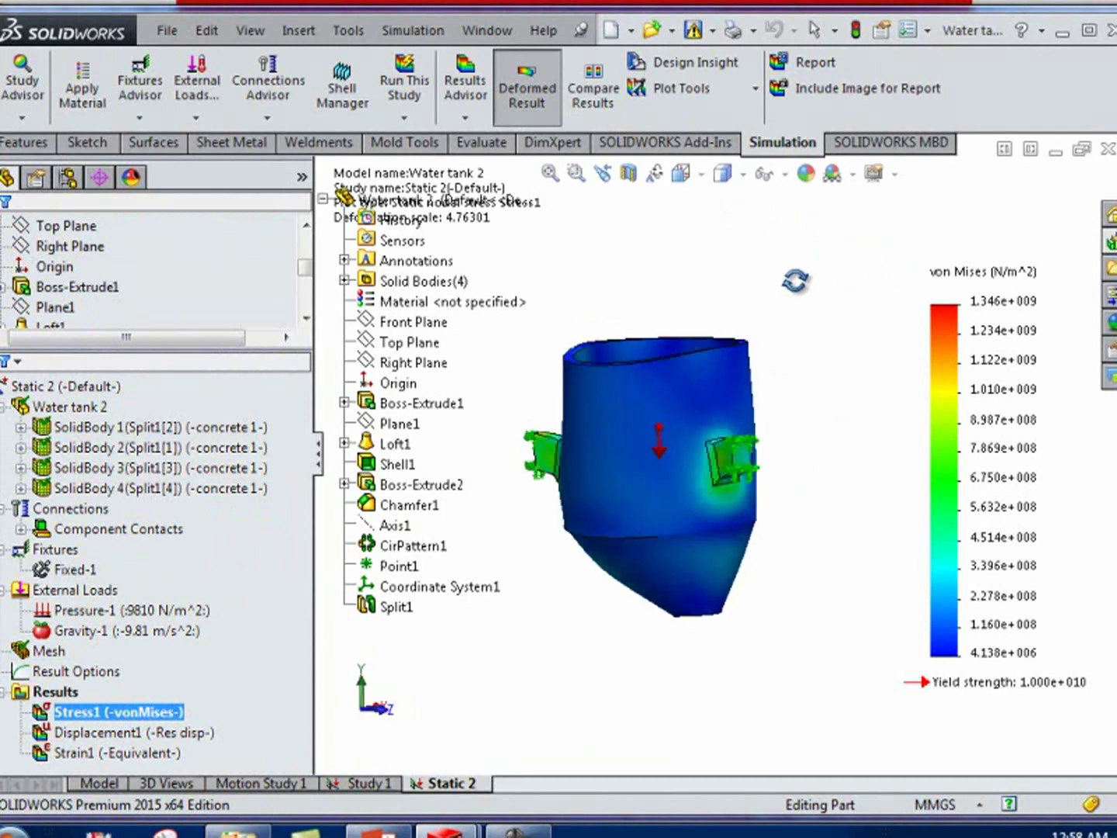
Show Stress1 on the undeformed tank, orbit to an upright front view, and bring up the Results options
right_click(123, 709)
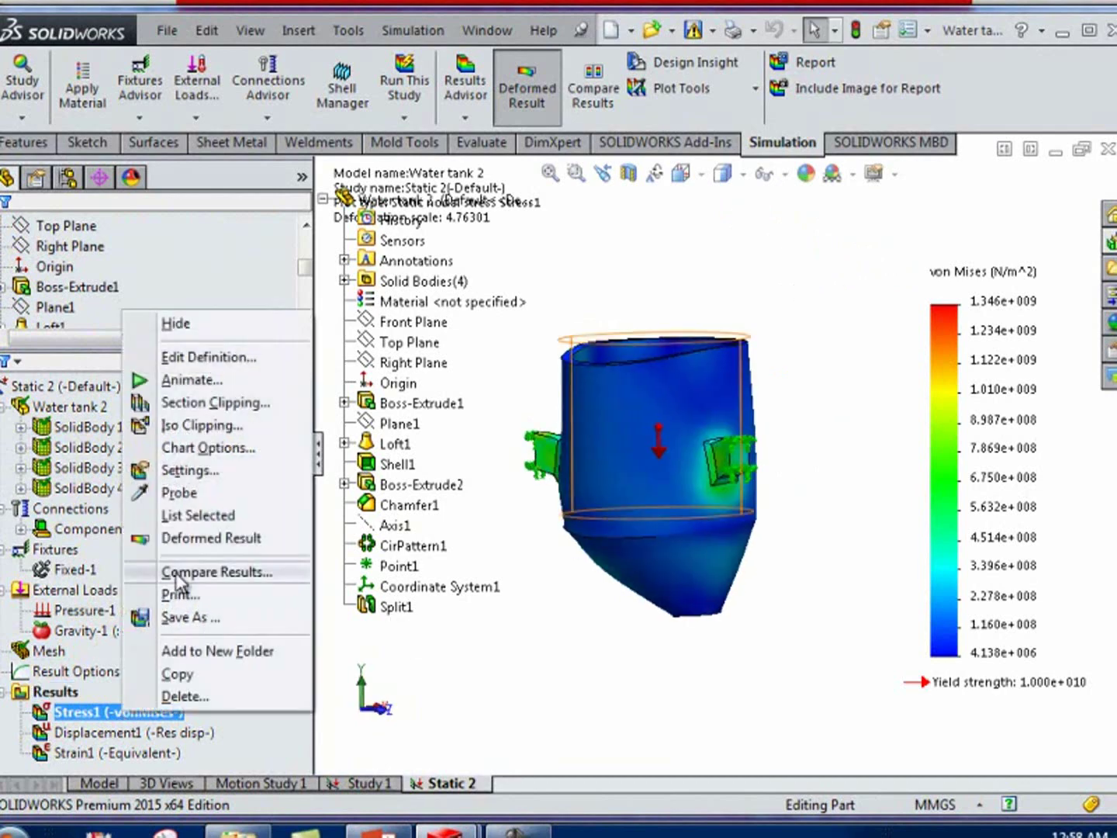
left_click(172, 547)
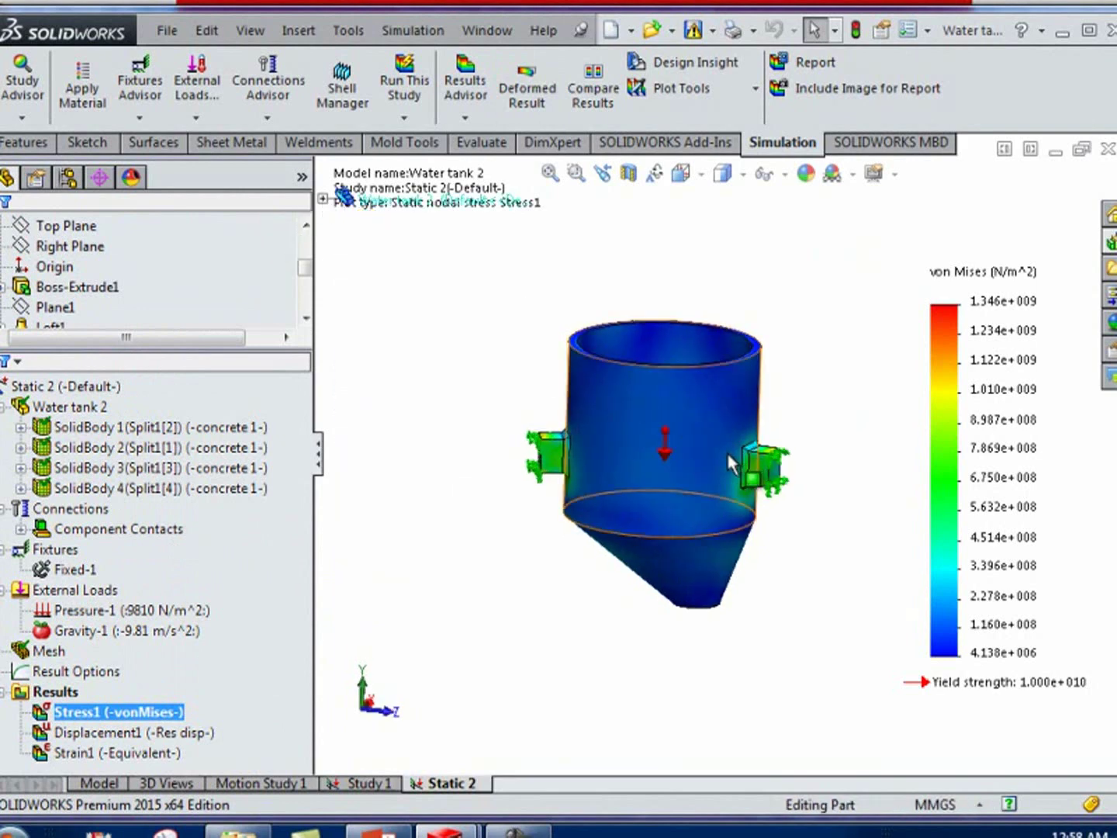
mouse_move(733, 451)
middle_mouse_down()
mouse_move(547, 445)
mouse_move(399, 527)
mouse_move(386, 633)
mouse_move(439, 640)
mouse_move(372, 632)
middle_mouse_up()
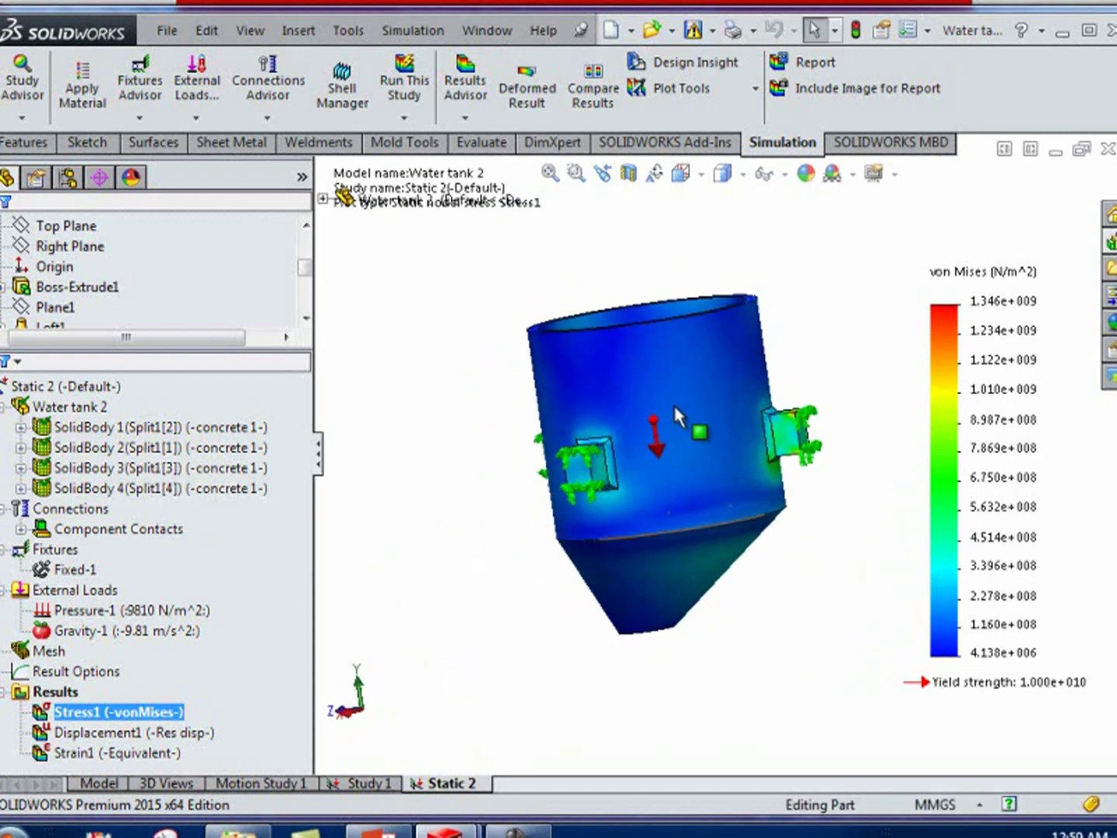
scroll(642, 468, "down", 3)
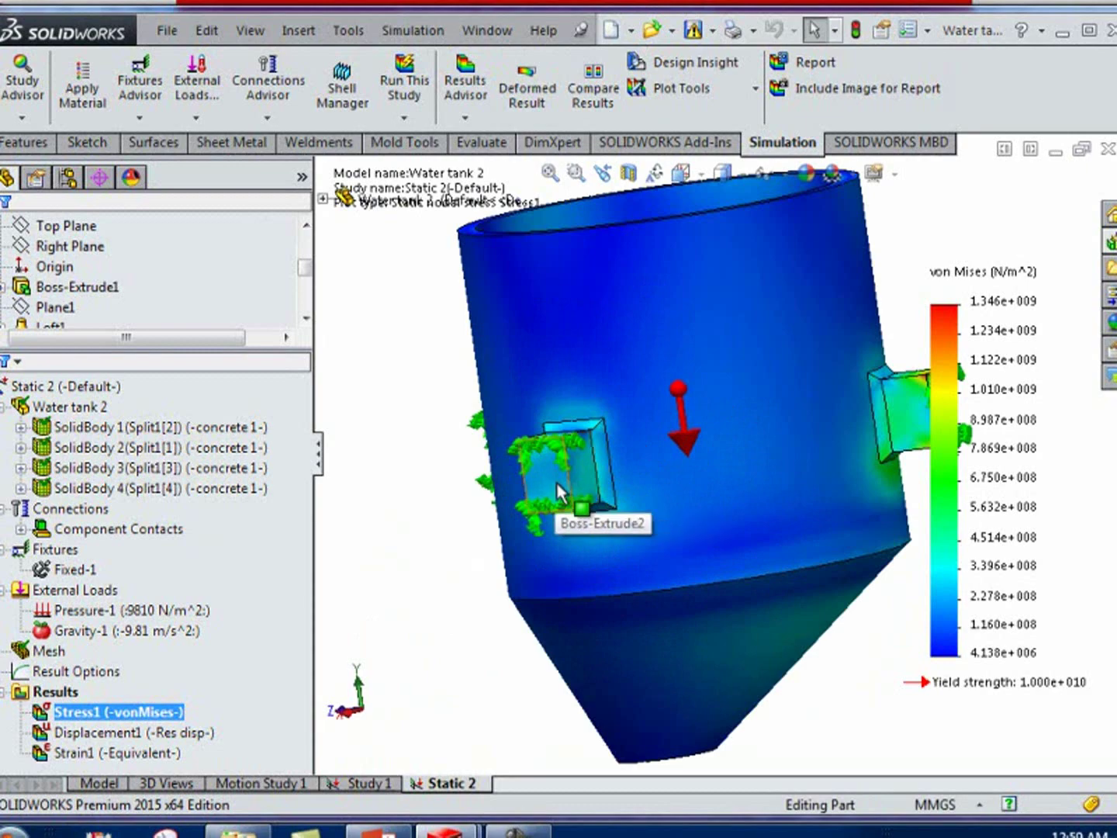
scroll(574, 496, "up", 3)
mouse_move(611, 472)
middle_mouse_down()
mouse_move(695, 500)
mouse_move(625, 528)
middle_mouse_up()
left_click(59, 690)
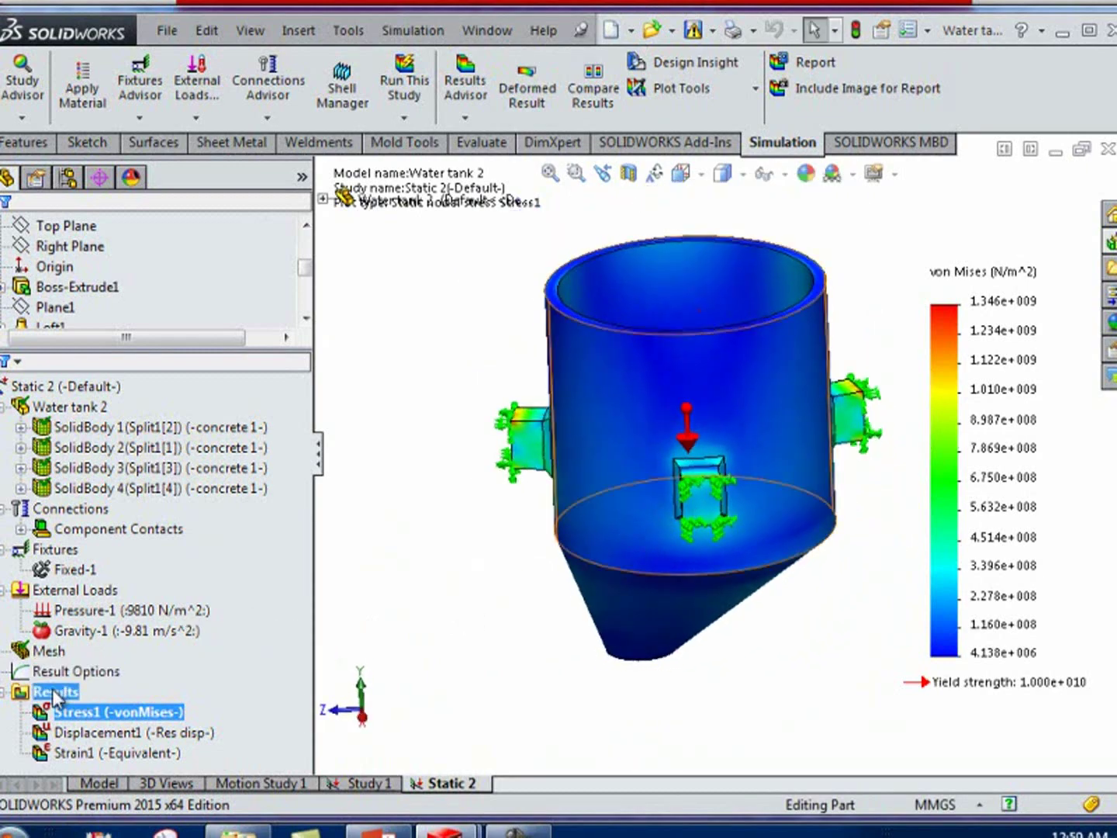
right_click(54, 696)
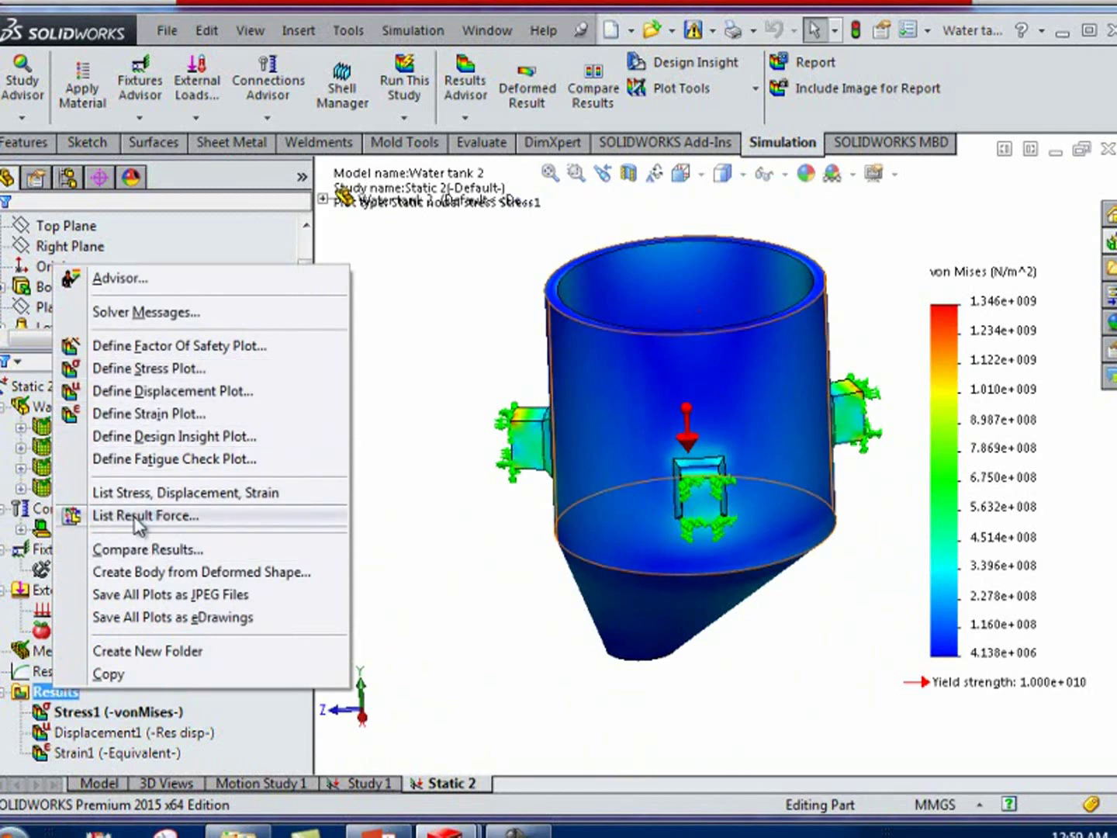
List the reaction force on the front support face, a 1.63e+007 N resultant, and expand its reaction moments
left_click(136, 517)
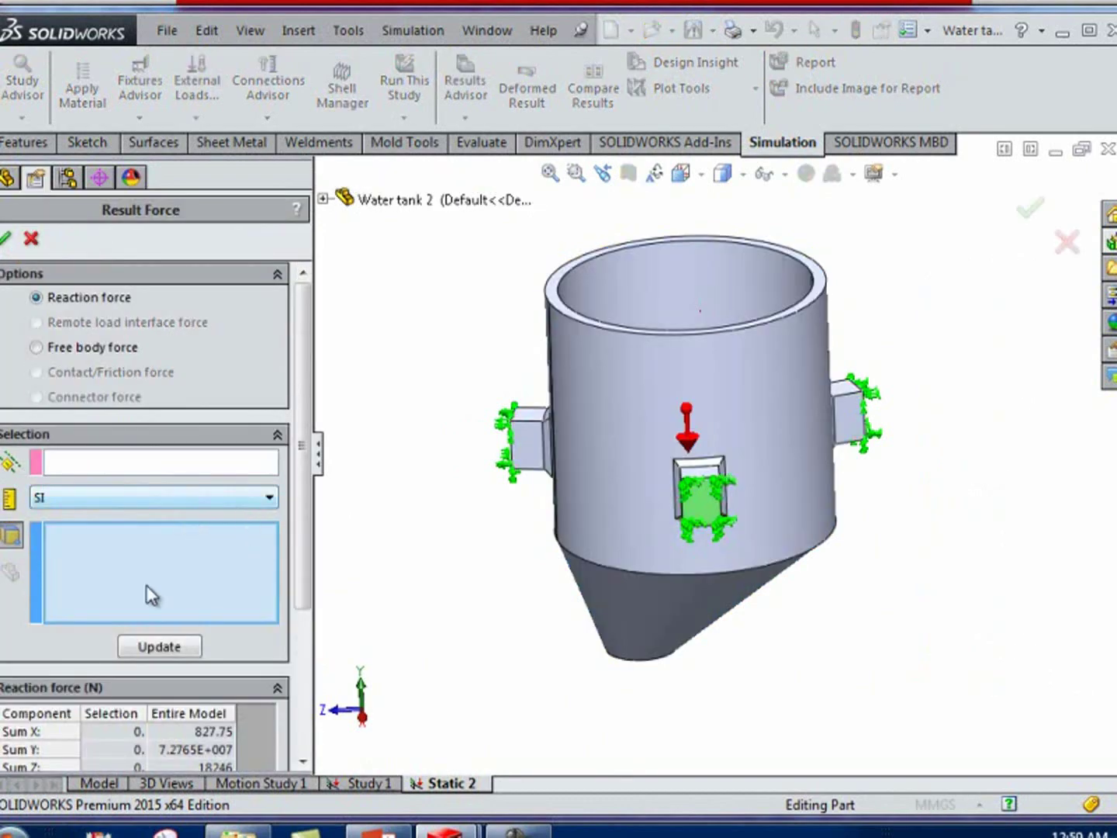
left_click(704, 502)
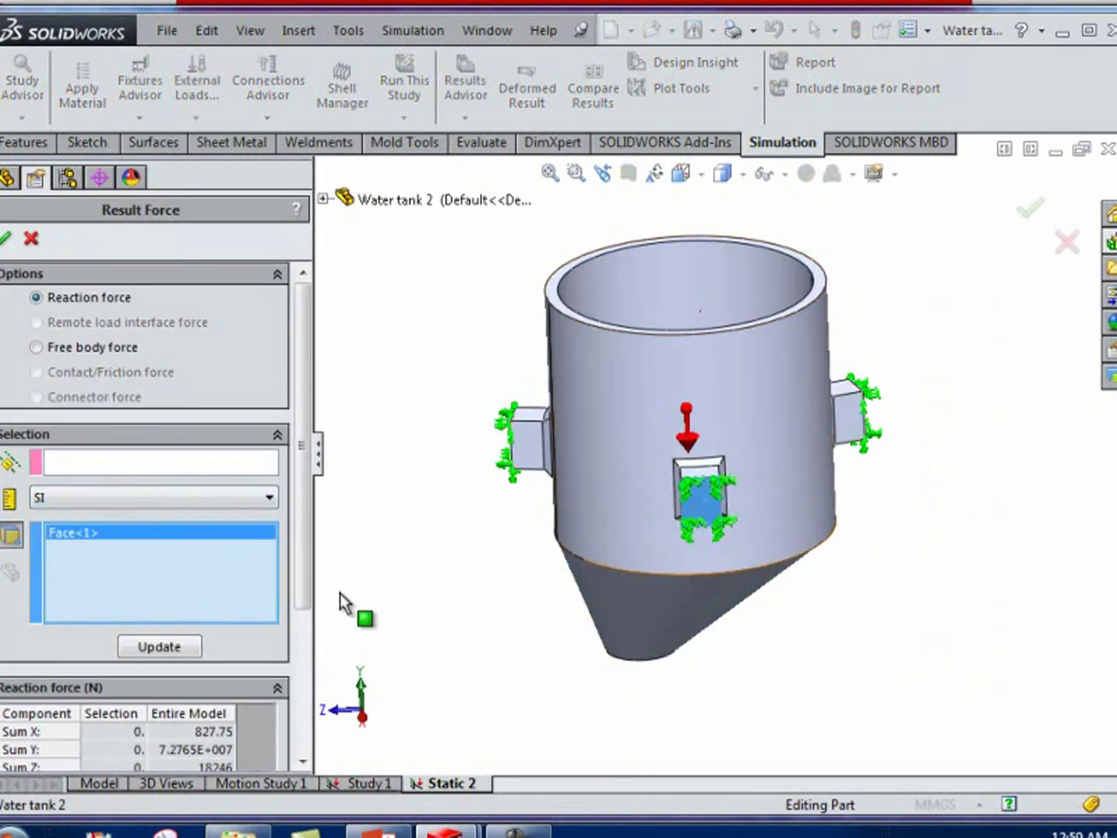
left_click(166, 649)
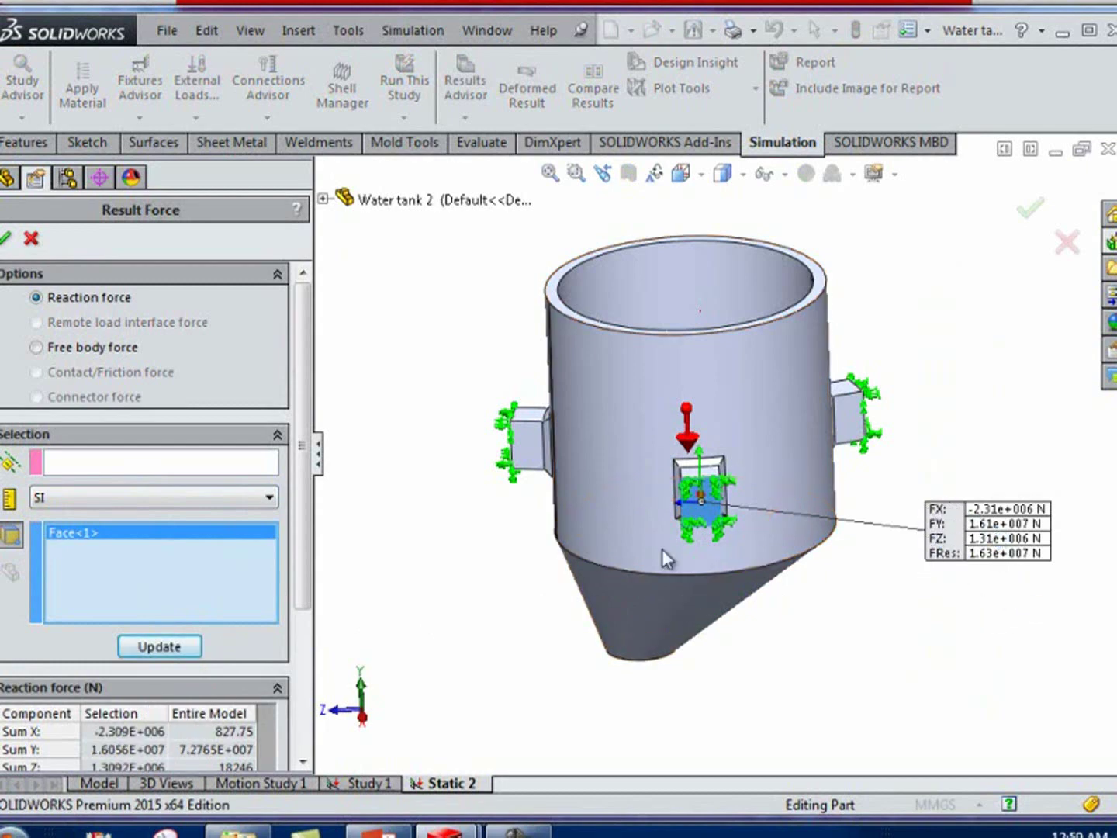
left_click_drag(298, 528, 285, 692)
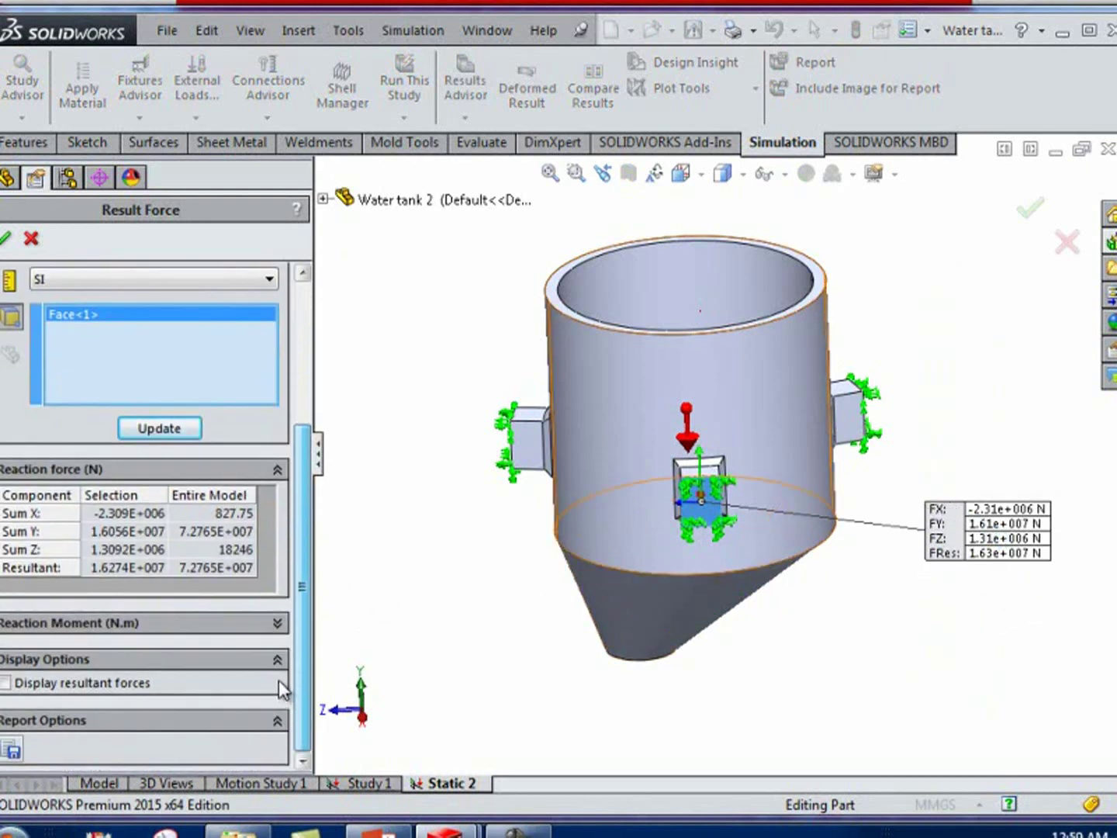
left_click(276, 637)
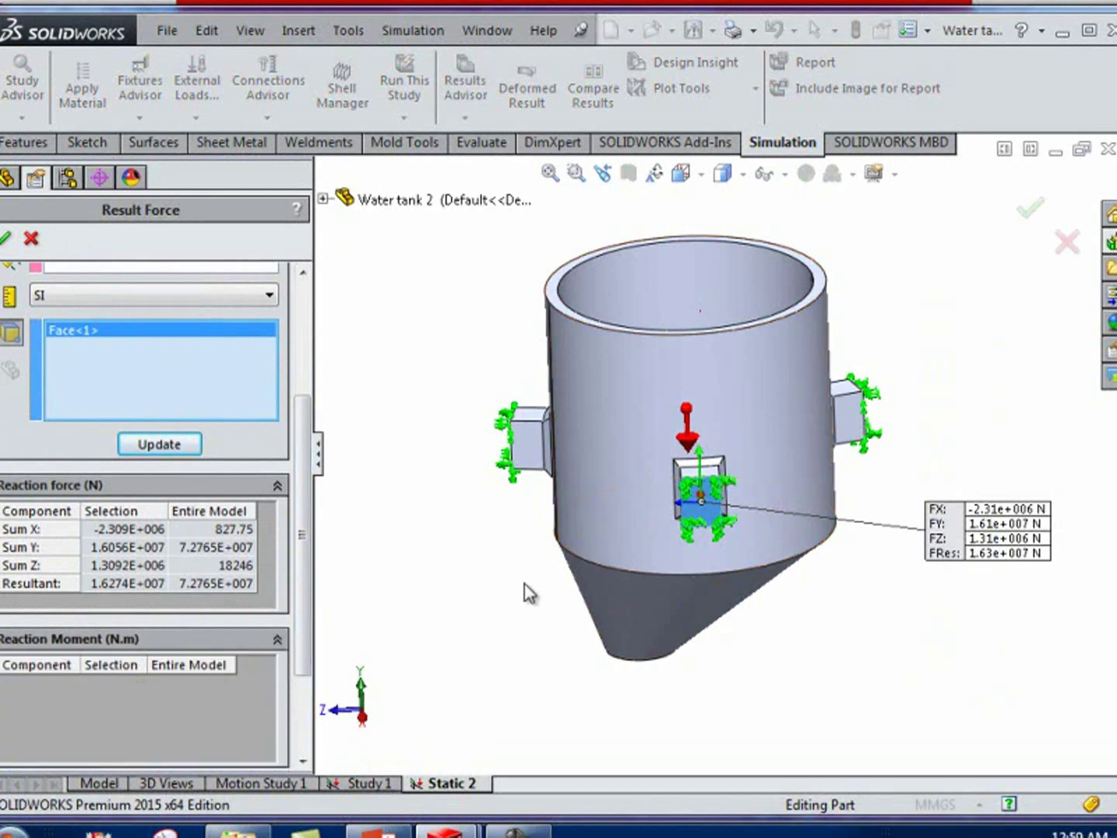
left_click_drag(304, 470, 297, 319)
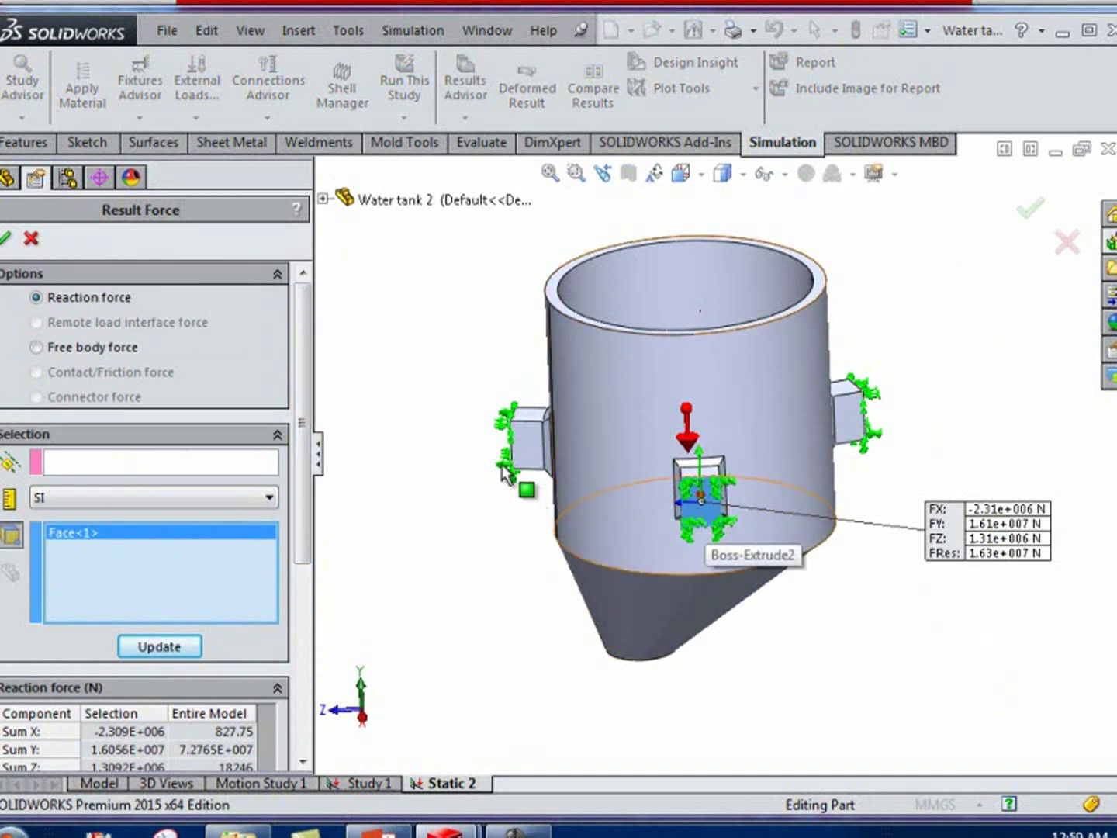
mouse_move(613, 538)
middle_mouse_down()
mouse_move(436, 471)
mouse_move(473, 496)
middle_mouse_up()
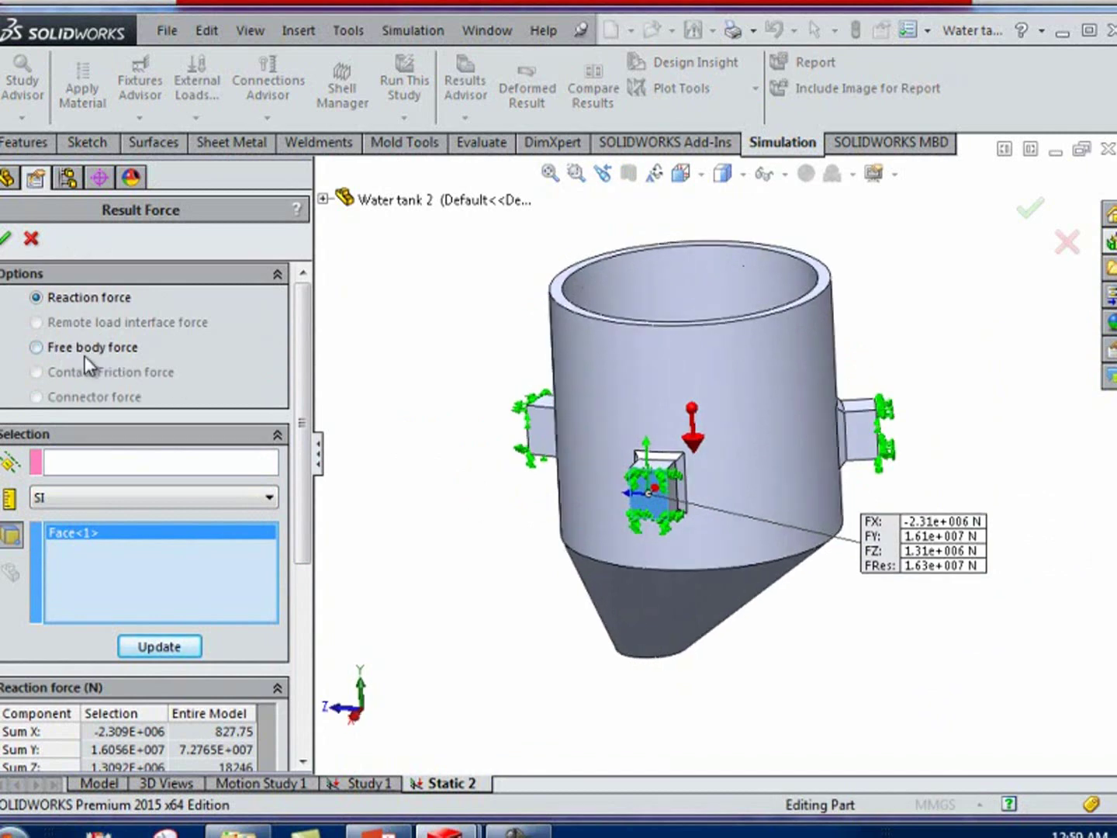
Switch to free body forces with Axis1 as the moment reference axis
left_click(53, 352)
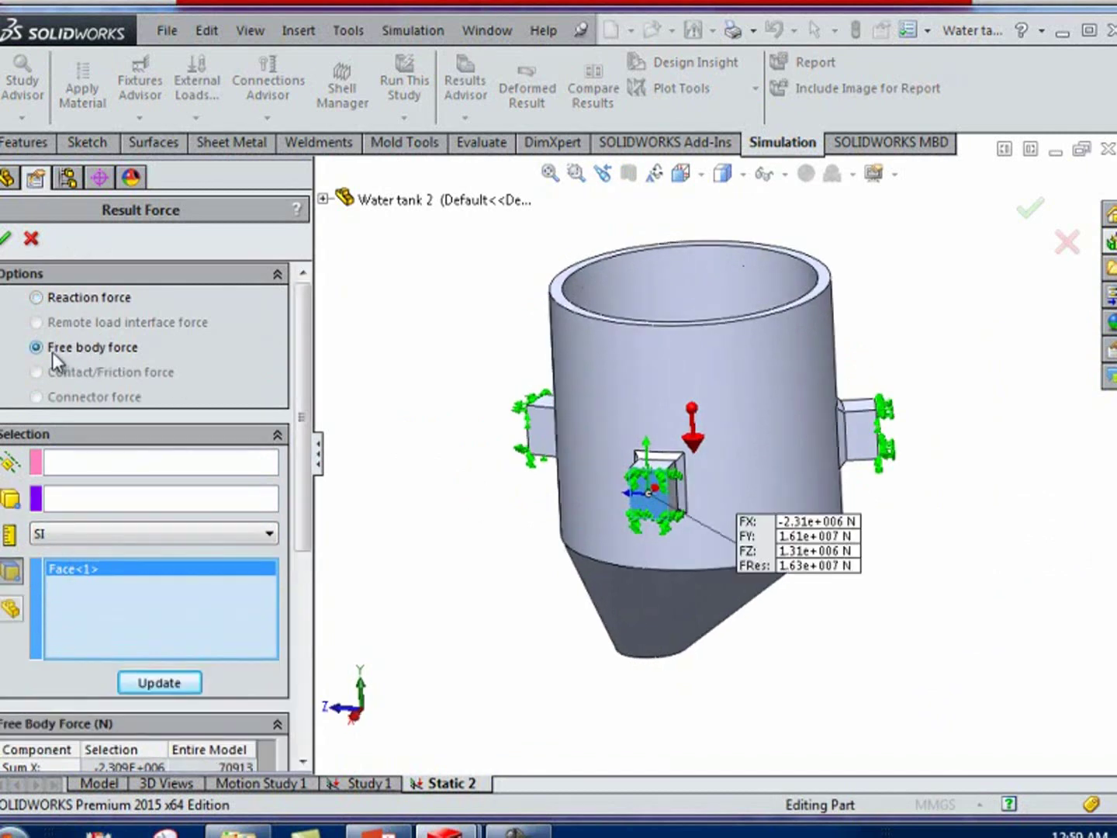
left_click(67, 461)
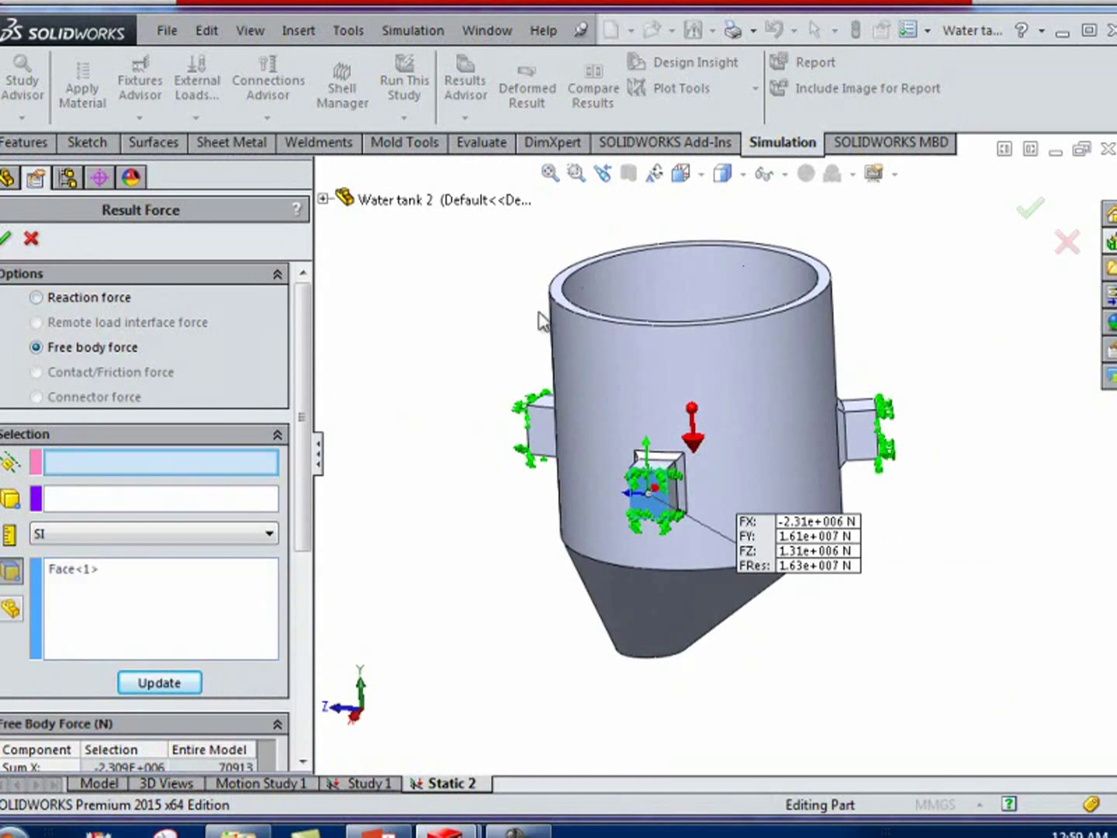
left_click(323, 200)
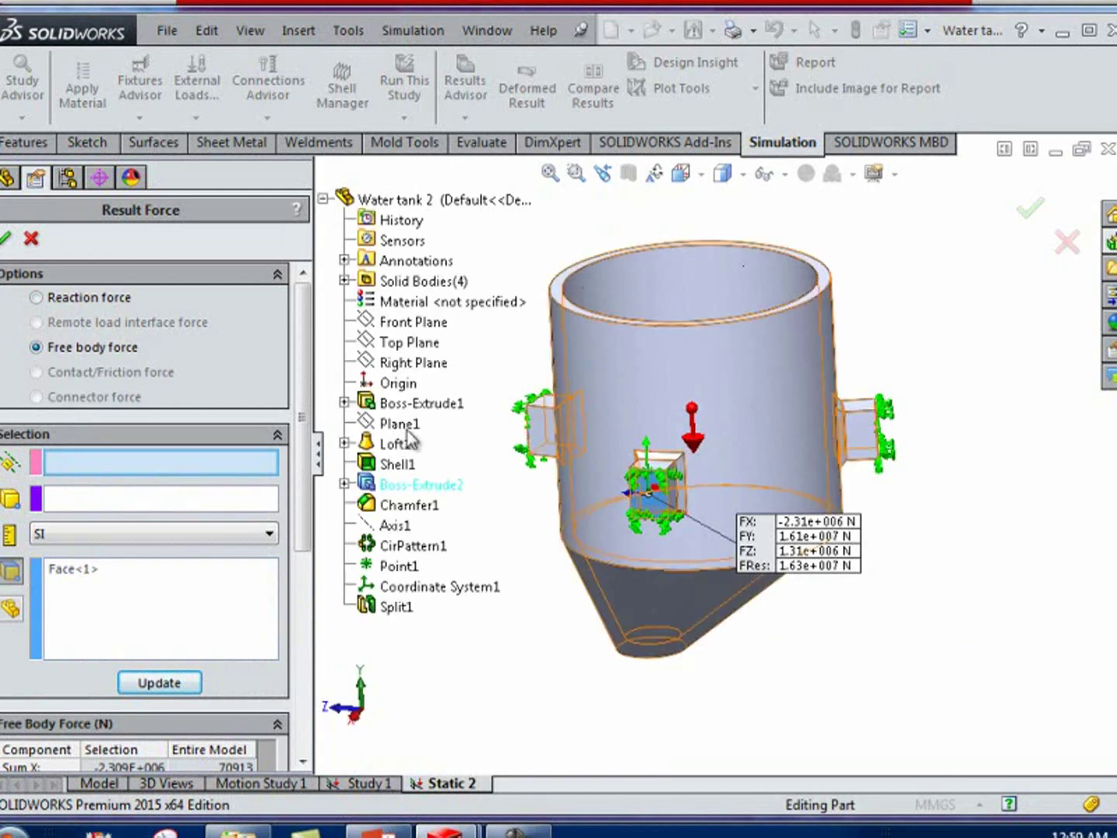
left_click(396, 527)
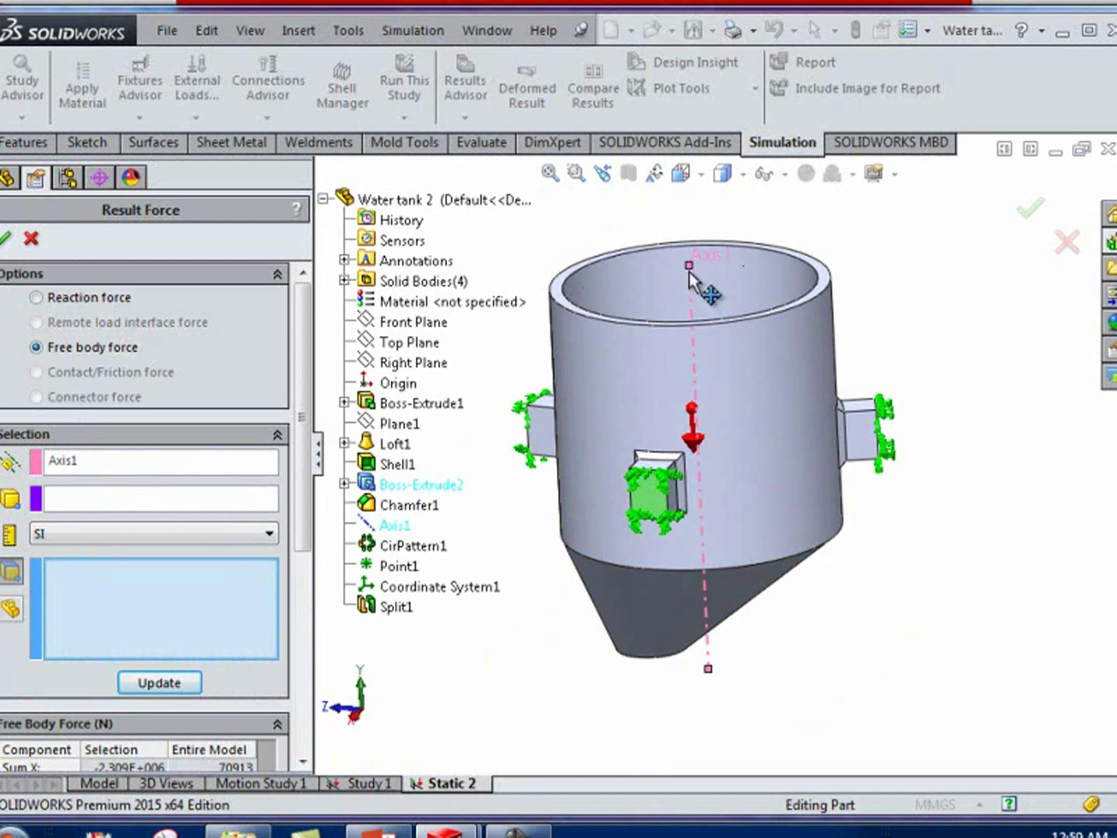
middle_click_drag(717, 448, 717, 499)
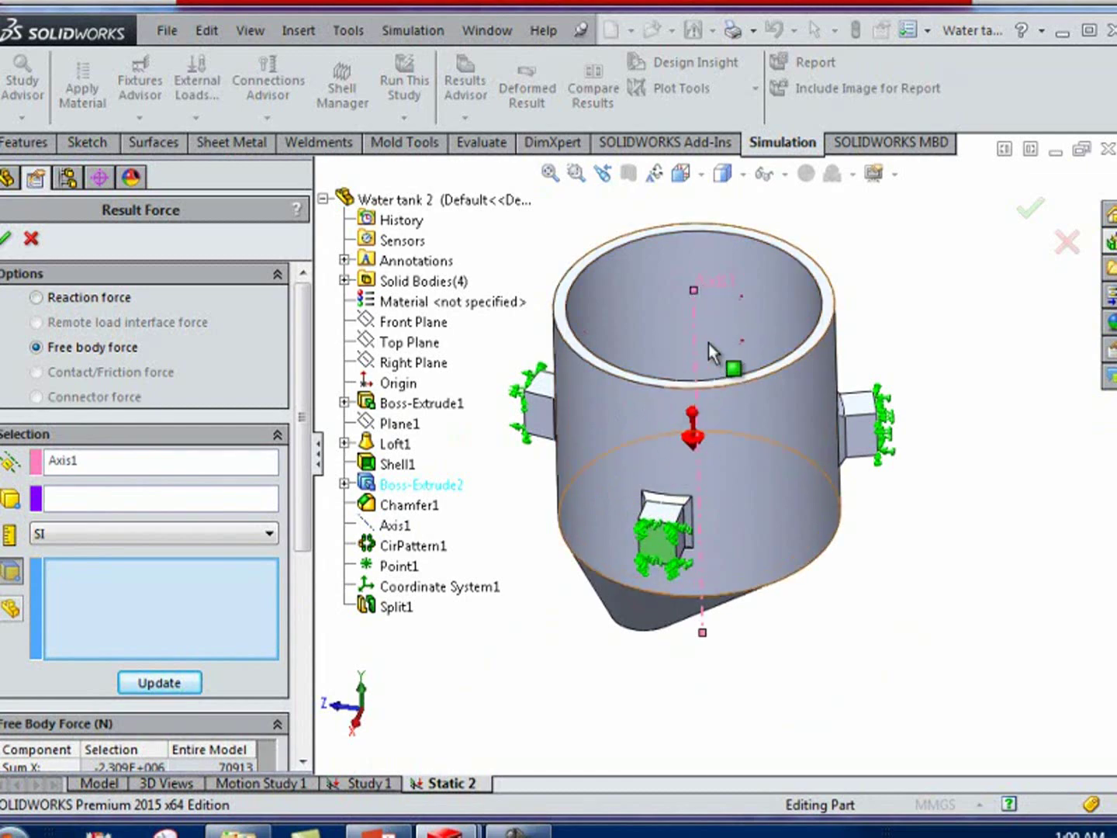
Pick a corner vertex and the lower support face to get FRes 1.63e+007 N and MRes 4.78e+006 N.m
left_click(110, 502)
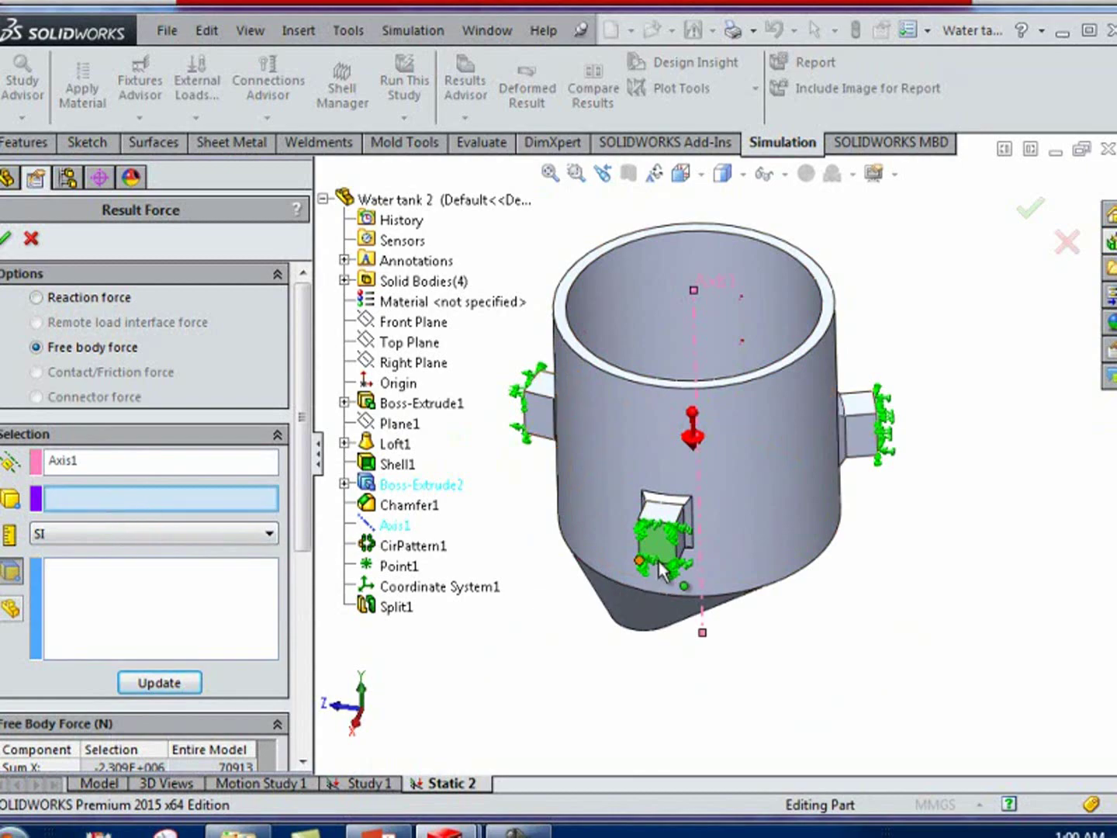
scroll(660, 561, "down", 2)
scroll(669, 556, "down", 2)
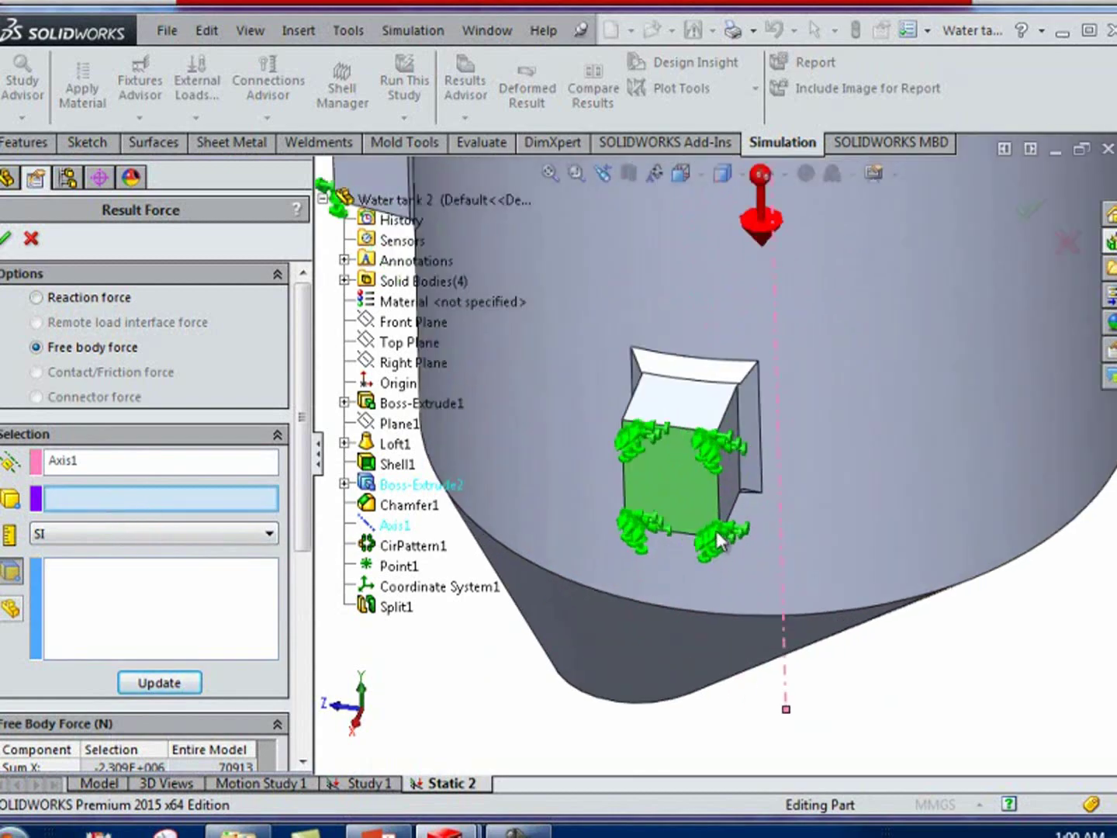
left_click(722, 537)
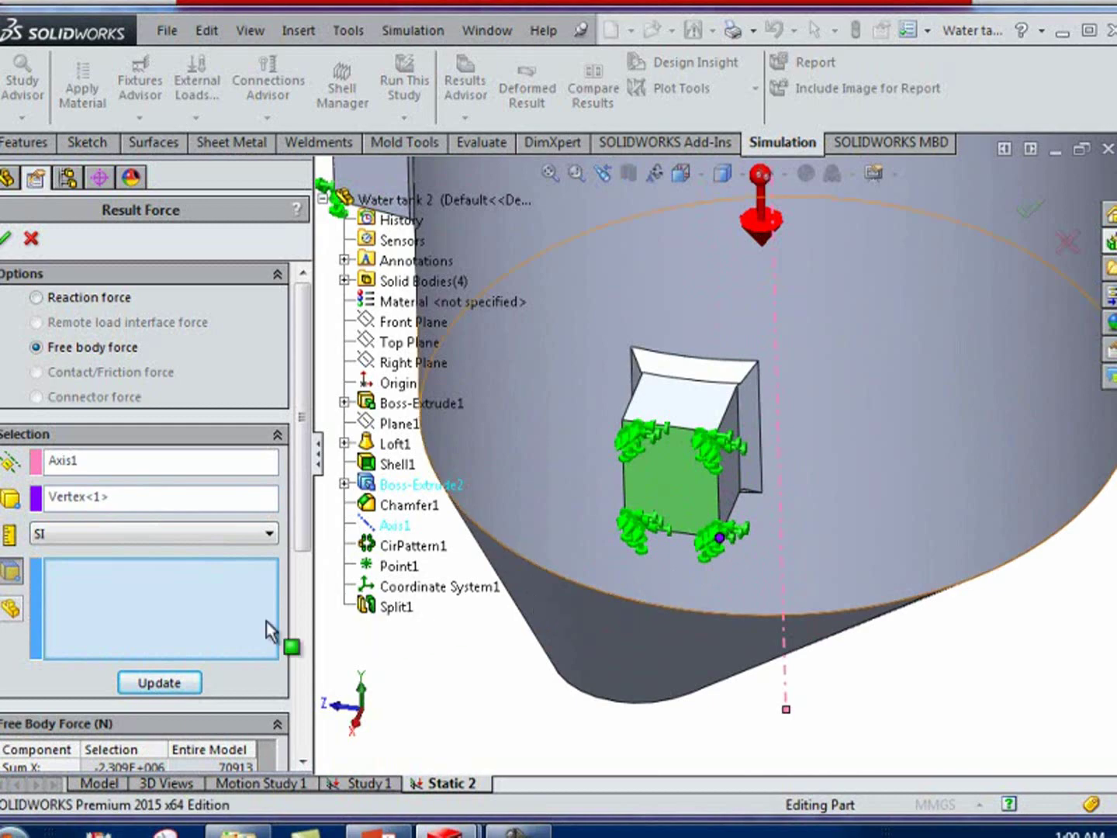
left_click(674, 462)
left_click(169, 686)
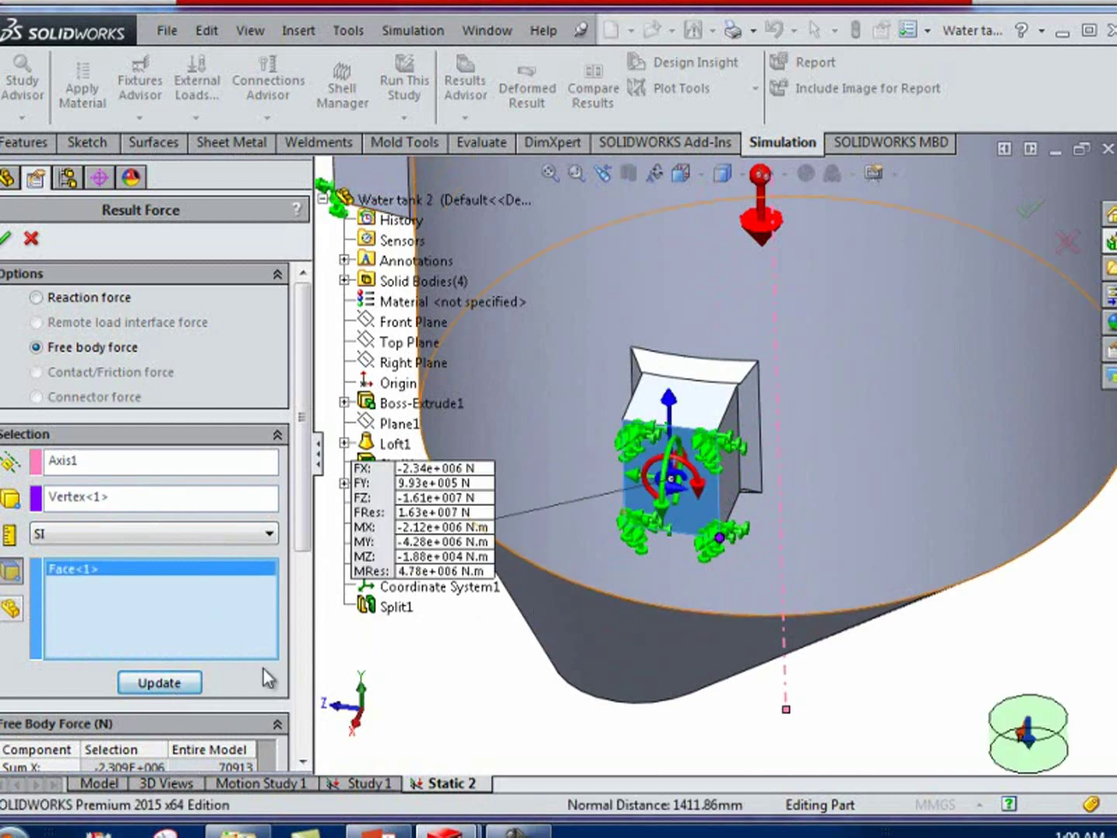
scroll(608, 544, "down", 5)
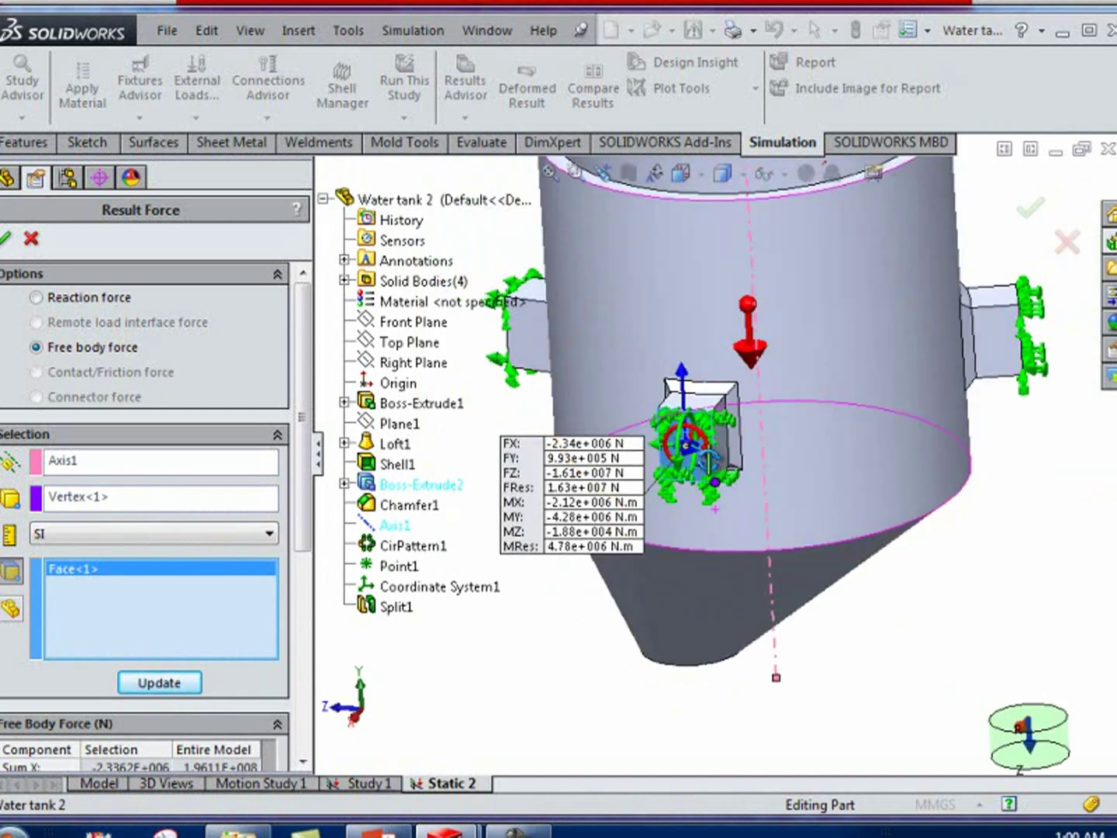
middle_click_drag(750, 499, 751, 434)
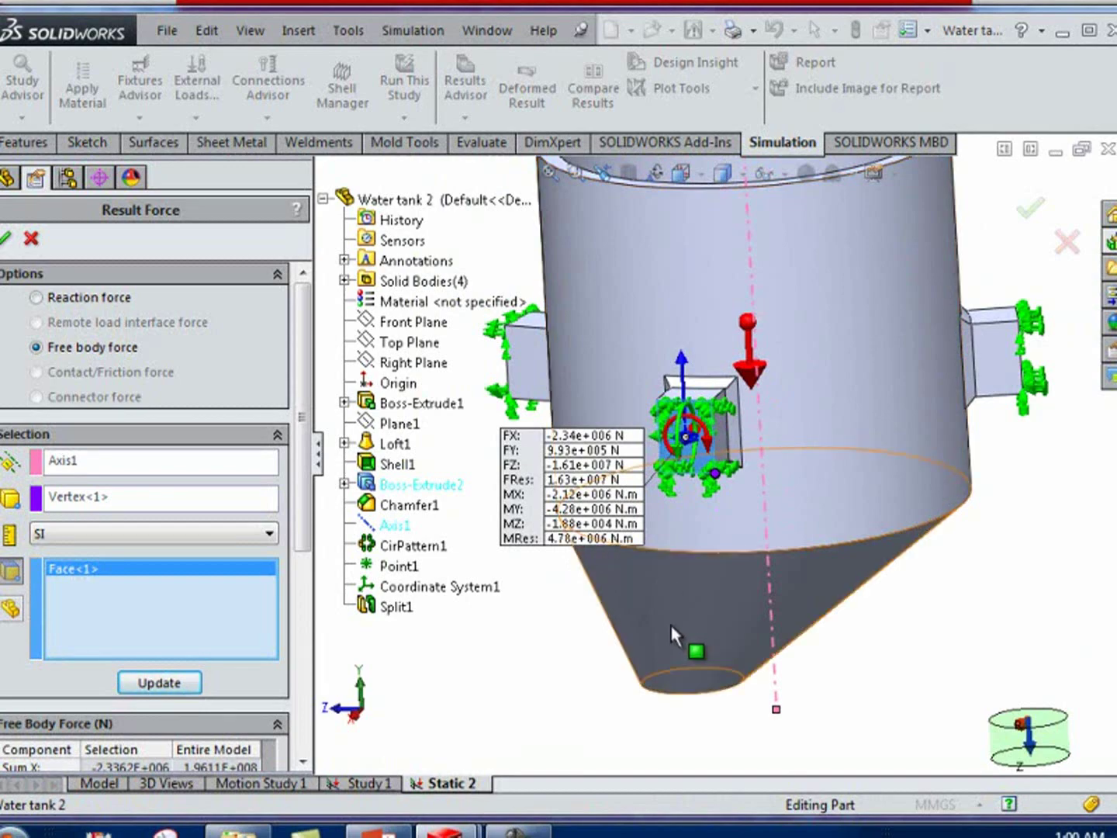
Close the current Result Force listing and start a new one from the Static 2 Results folder
left_click(31, 242)
left_click(56, 693)
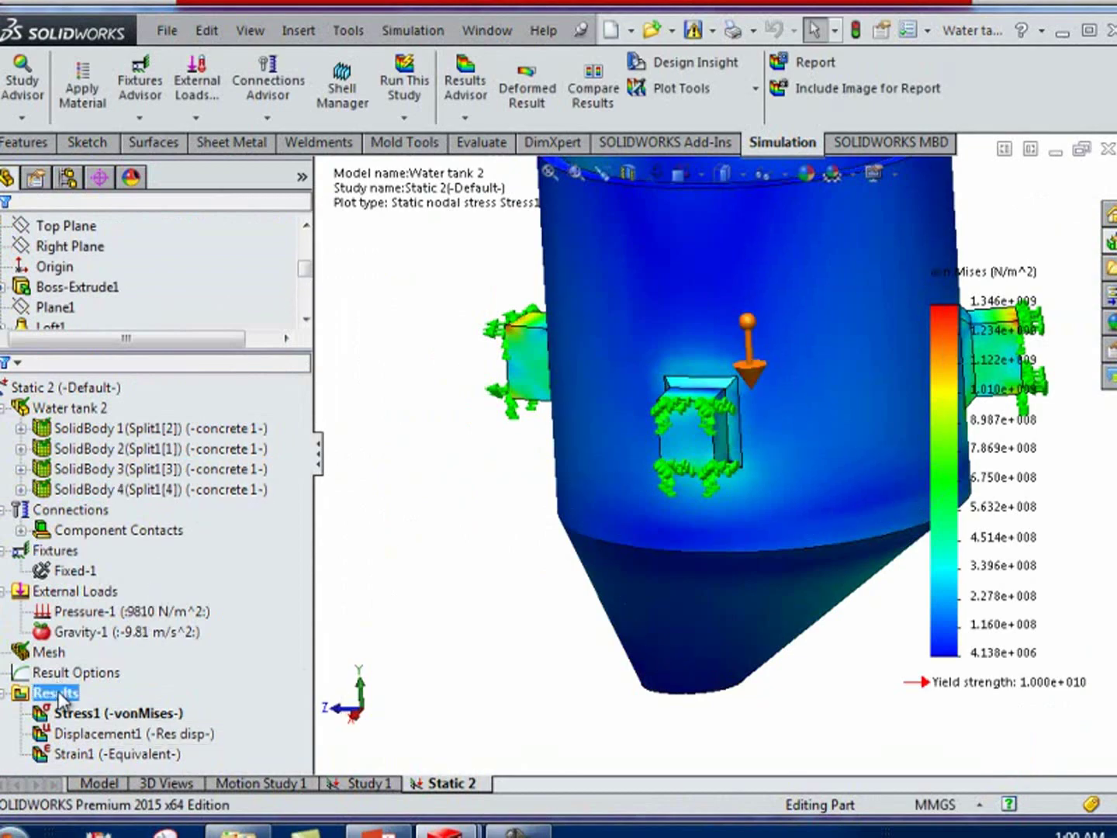
right_click(62, 697)
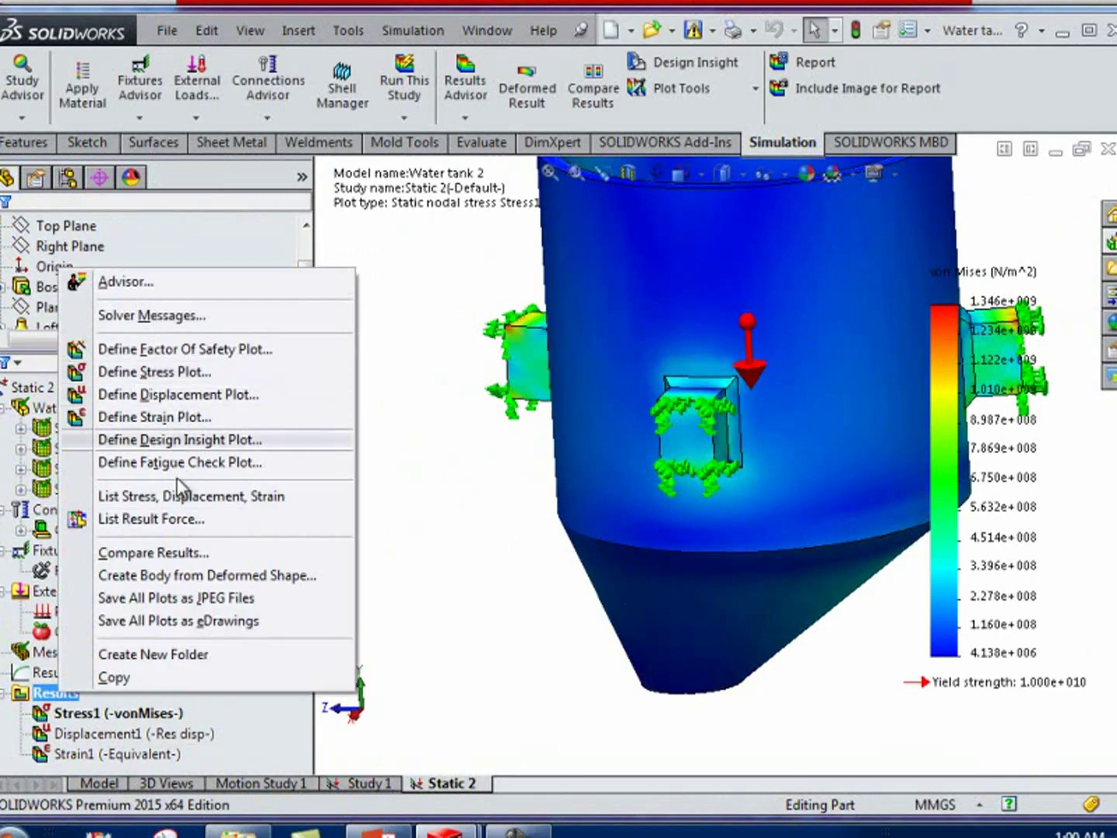
left_click(155, 518)
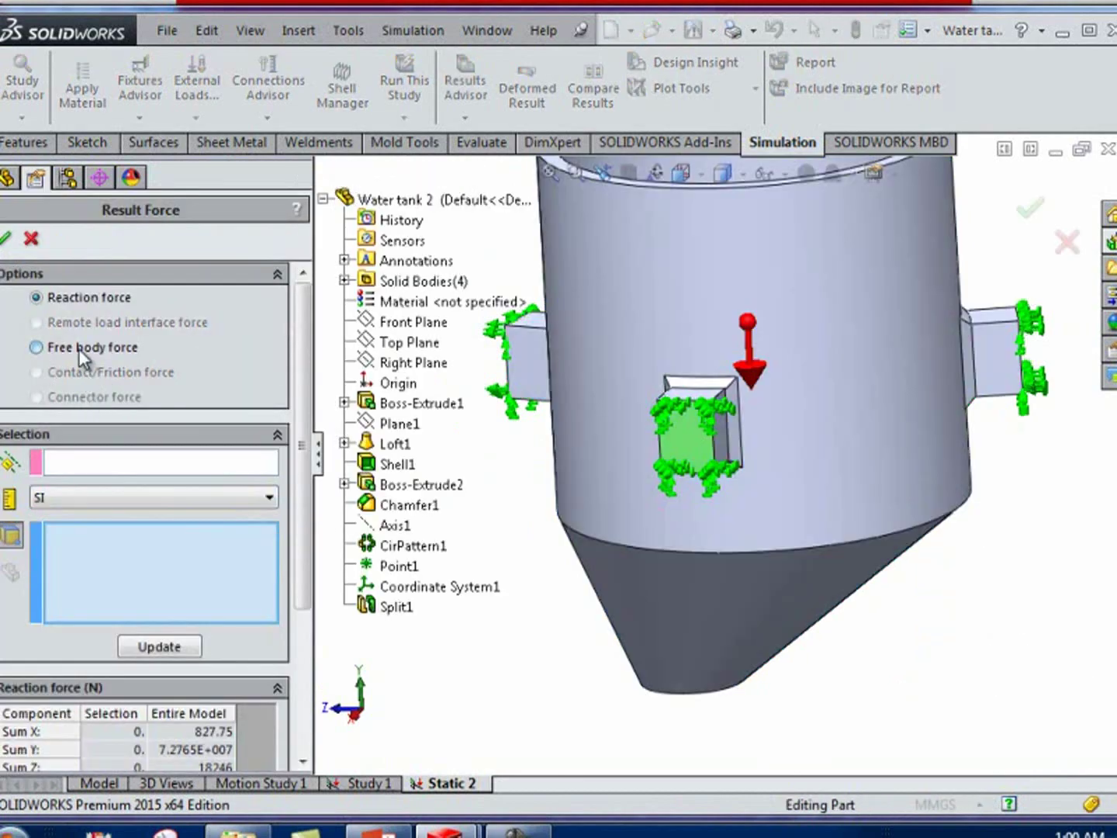
Switch to free body forces and choose Axis1 as the moment reference axis
left_click(79, 348)
left_click(155, 479)
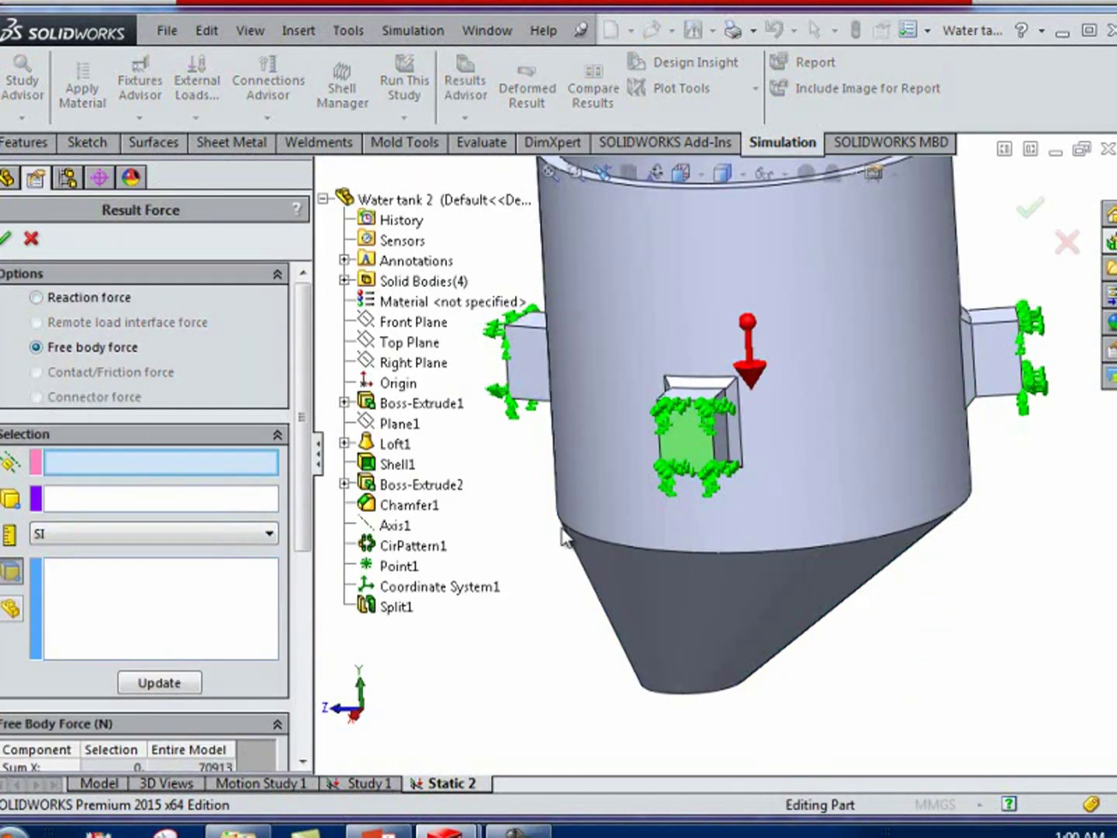
key("f")
middle_click_drag(605, 466, 648, 473)
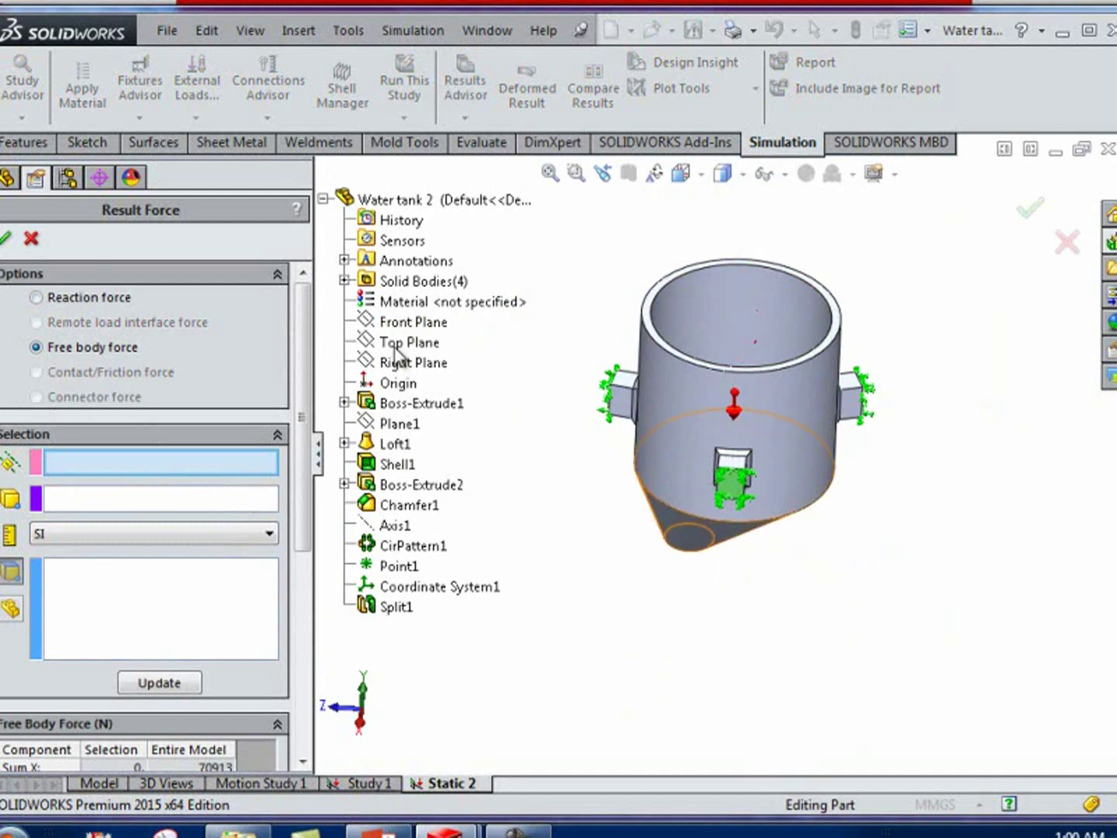
left_click(388, 526)
mouse_move(636, 535)
middle_mouse_down()
mouse_move(578, 493)
mouse_move(581, 515)
middle_mouse_up()
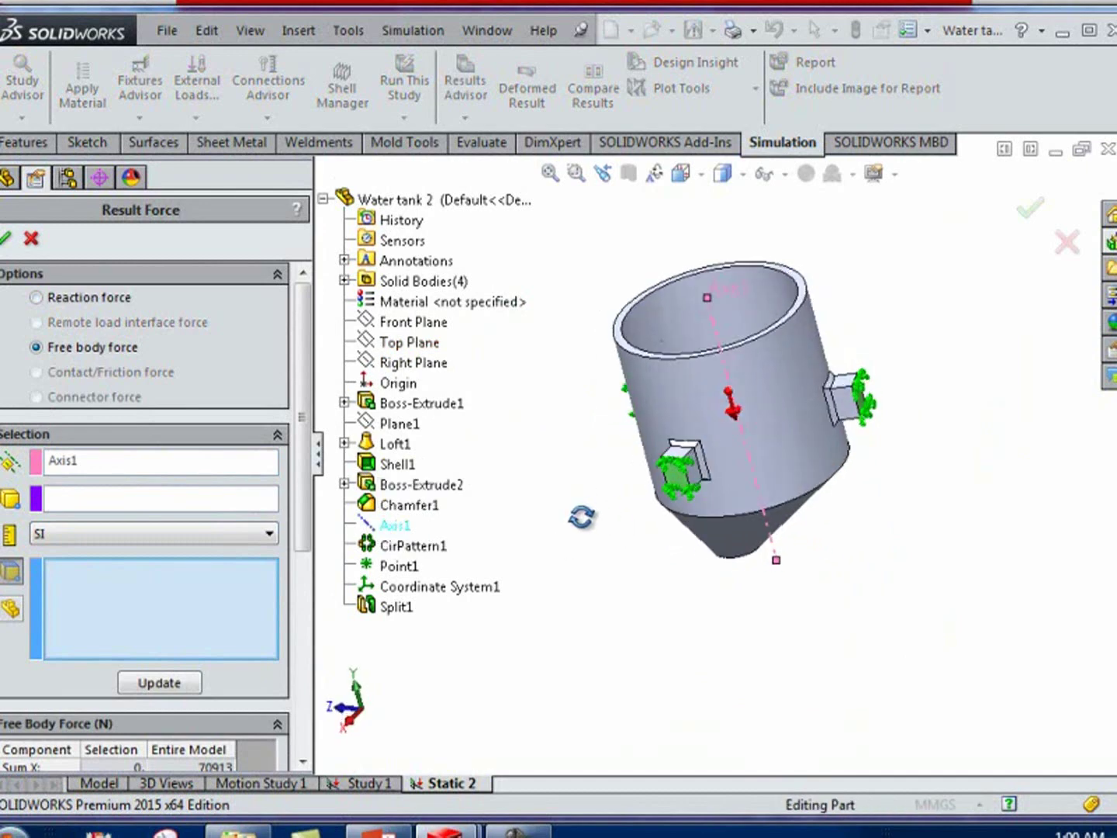
Pick the top corner vertex of the support face as the moment reference point
left_click(232, 506)
scroll(694, 460, "down", 2)
scroll(703, 477, "down", 3)
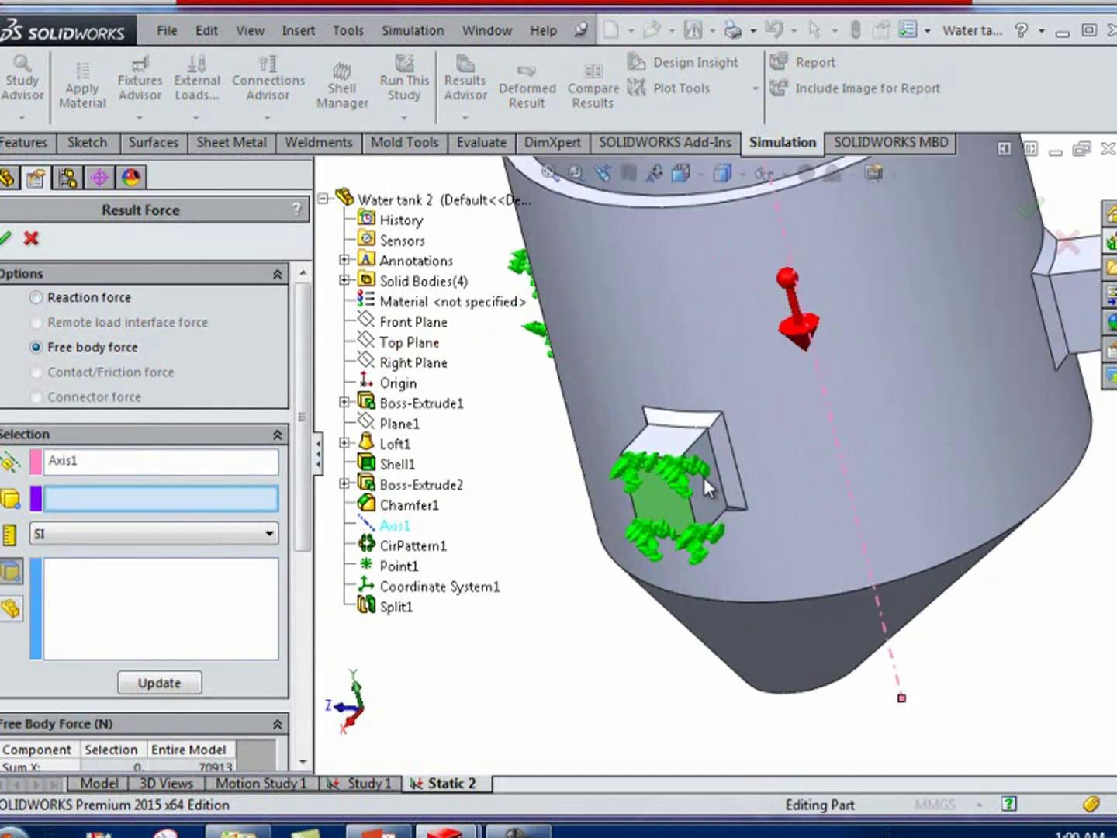
scroll(695, 567, "down", 3)
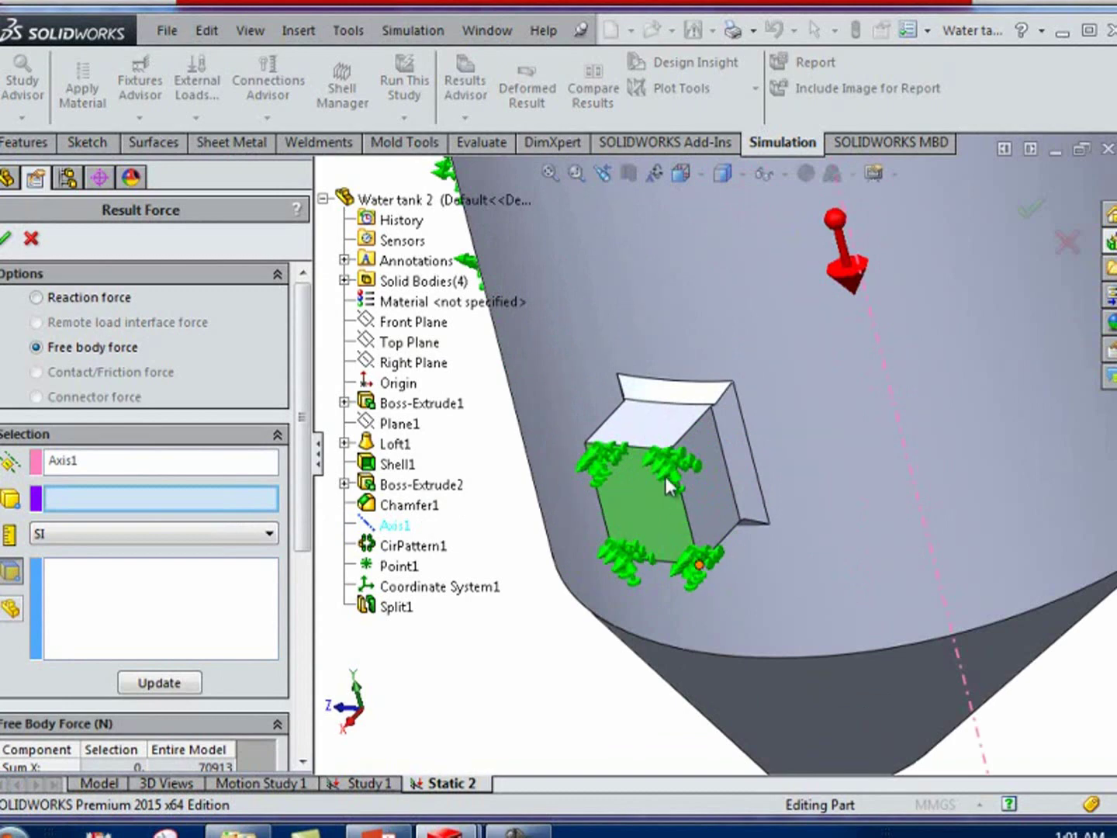
left_click(670, 451)
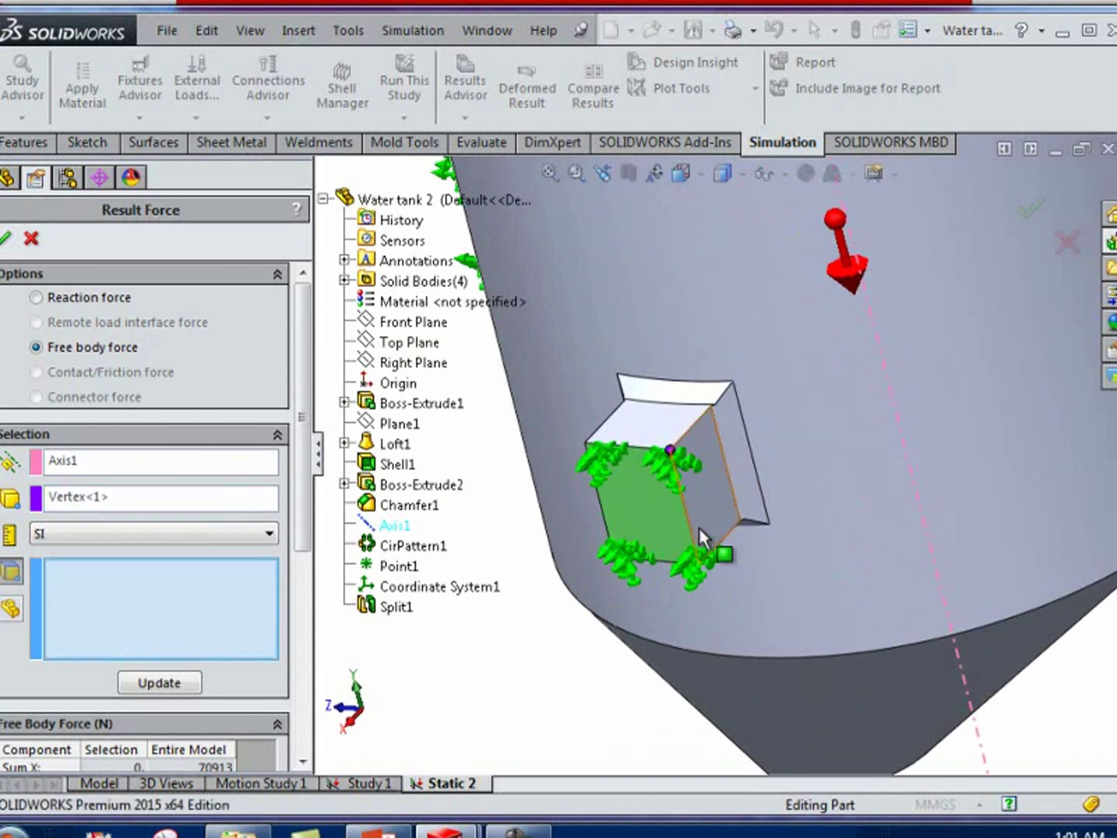
scroll(709, 489, "up", 3)
scroll(688, 457, "up", 2)
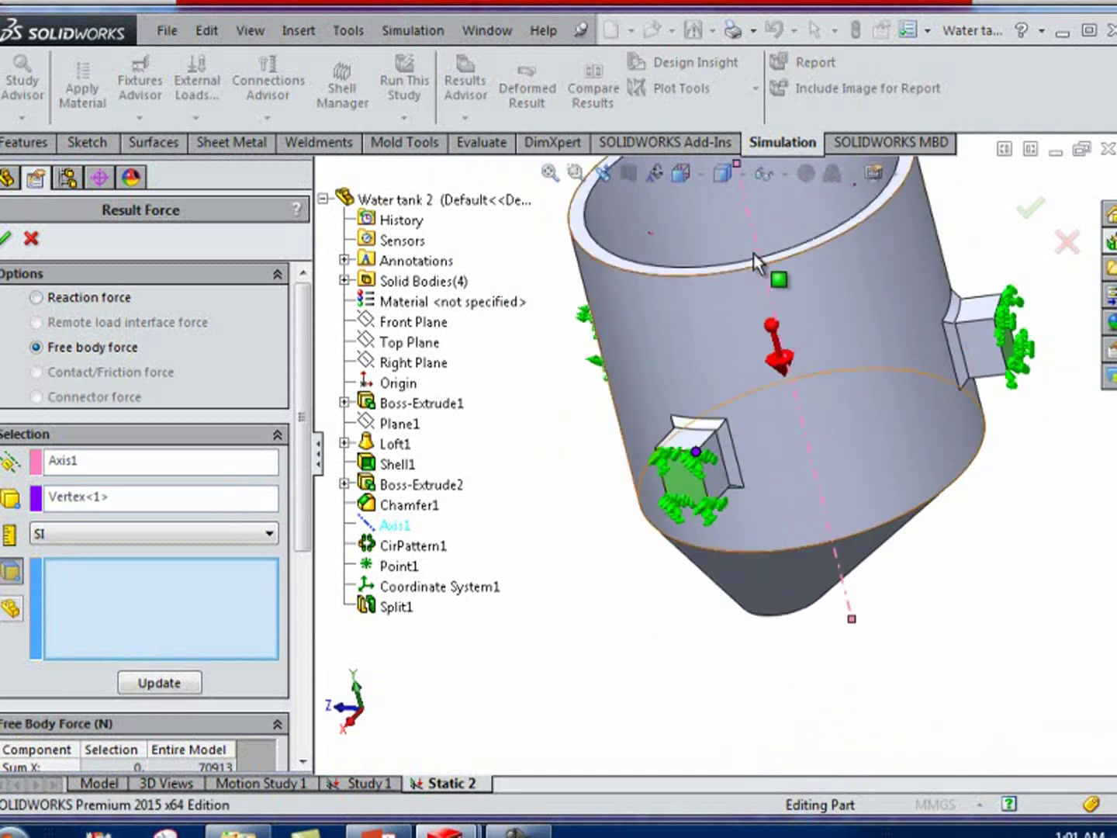
Select the lower support's front face, compute MRes 5.79e+006 N.m, and close the listing
middle_click_drag(753, 254, 653, 380)
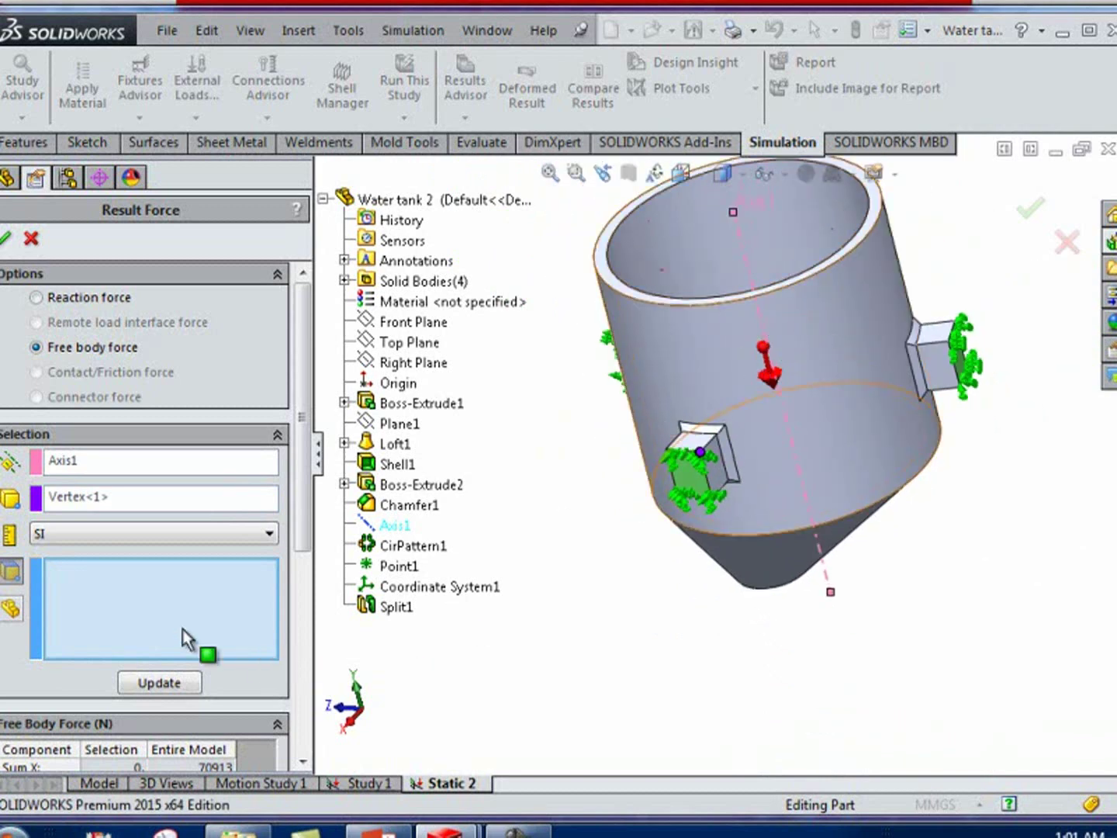
scroll(695, 478, "down", 2)
left_click(695, 479)
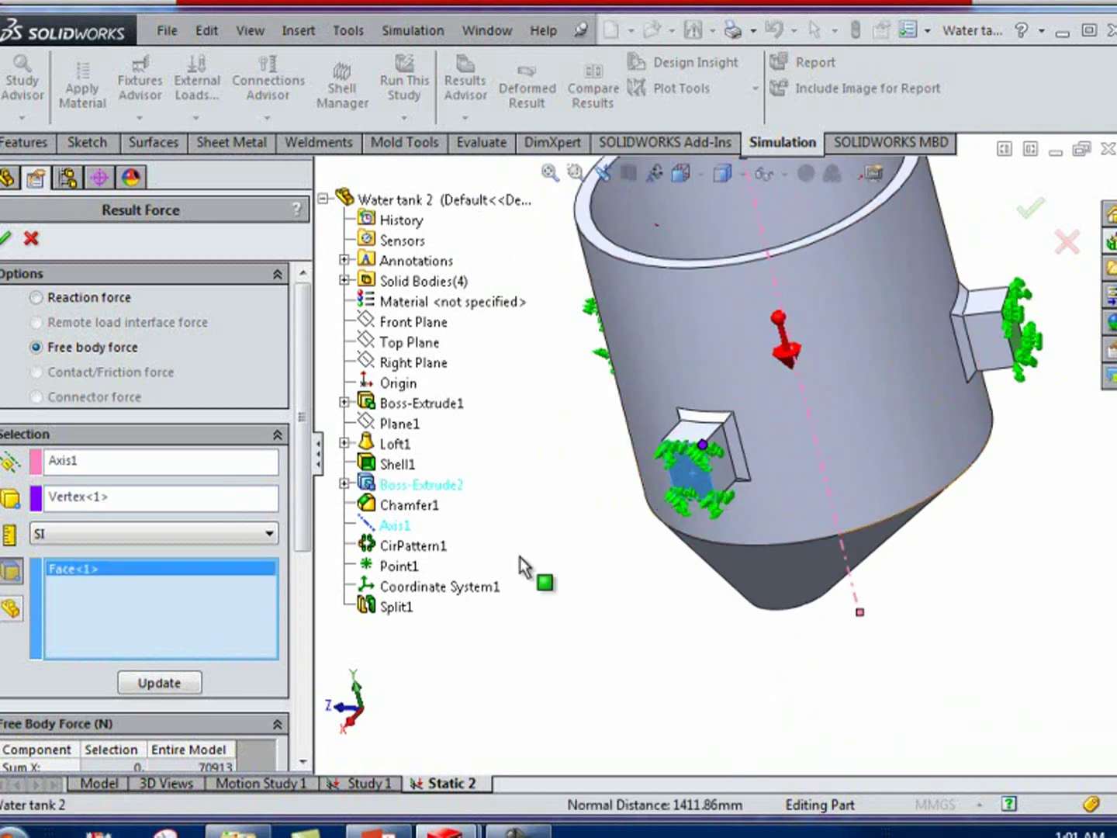
left_click(189, 684)
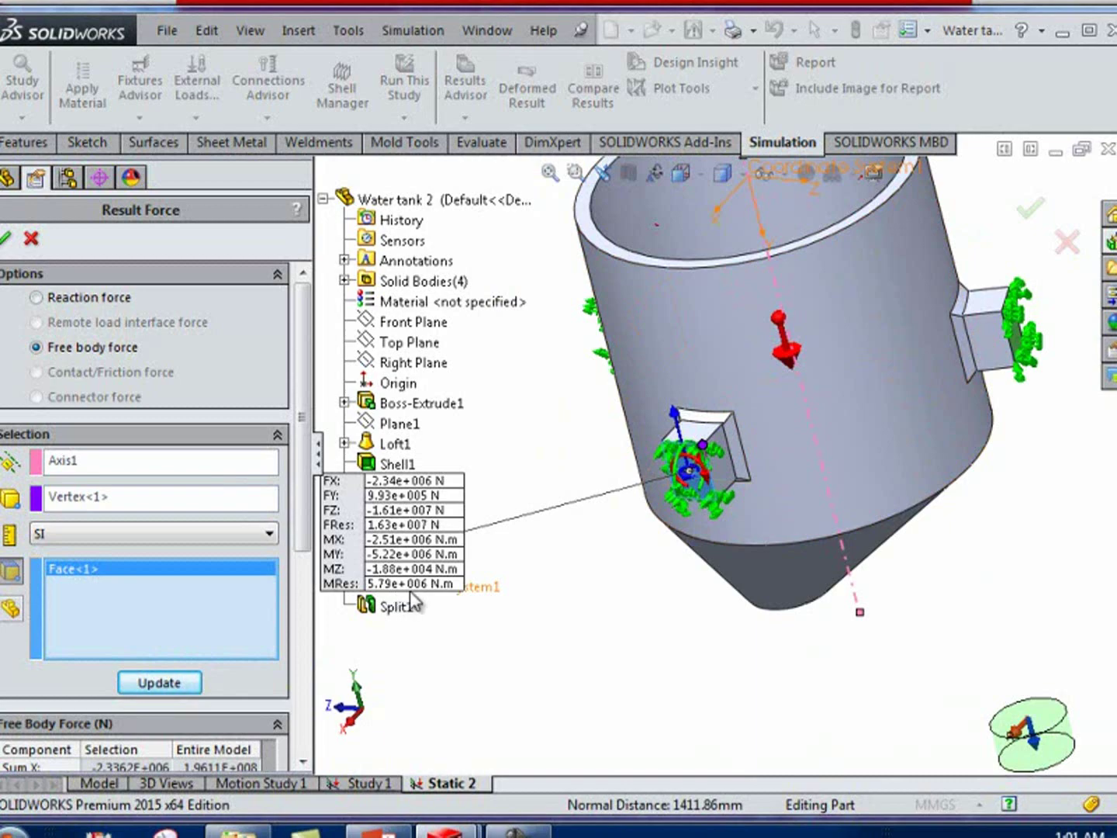
left_click(33, 238)
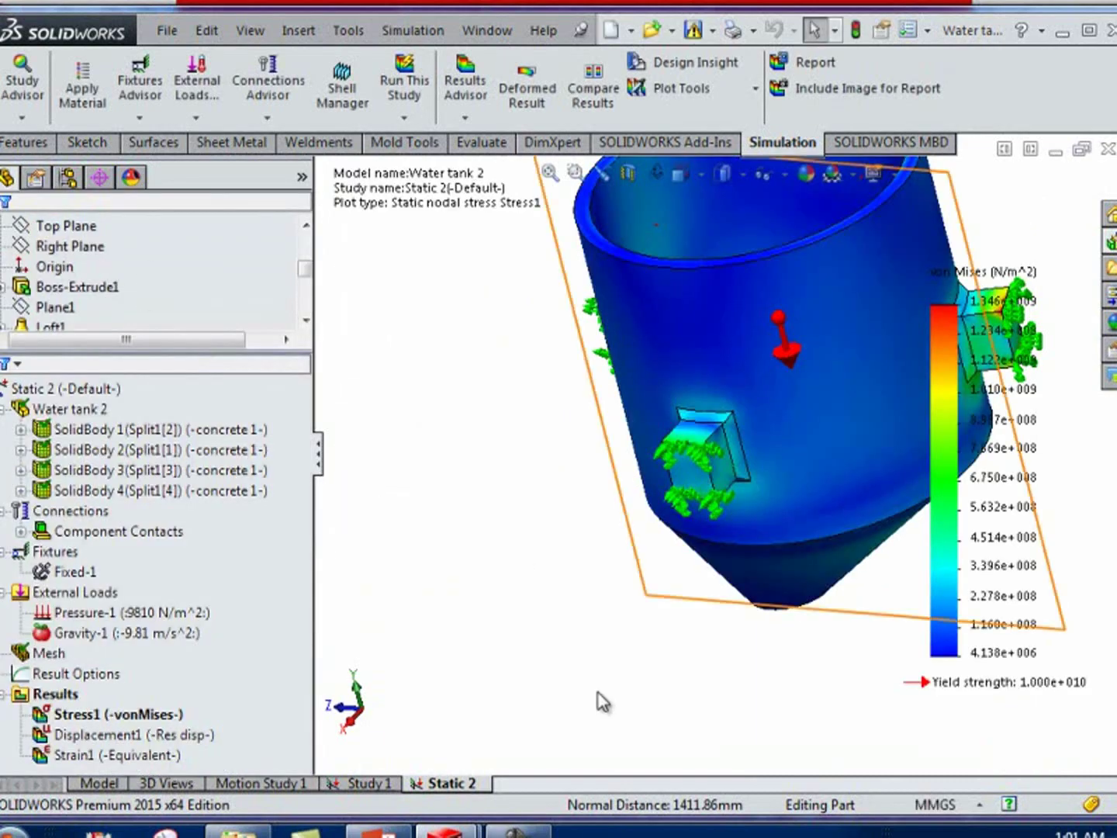
Clear the selection and close the Static 2 study without saving changes
middle_click_drag(677, 464, 749, 632)
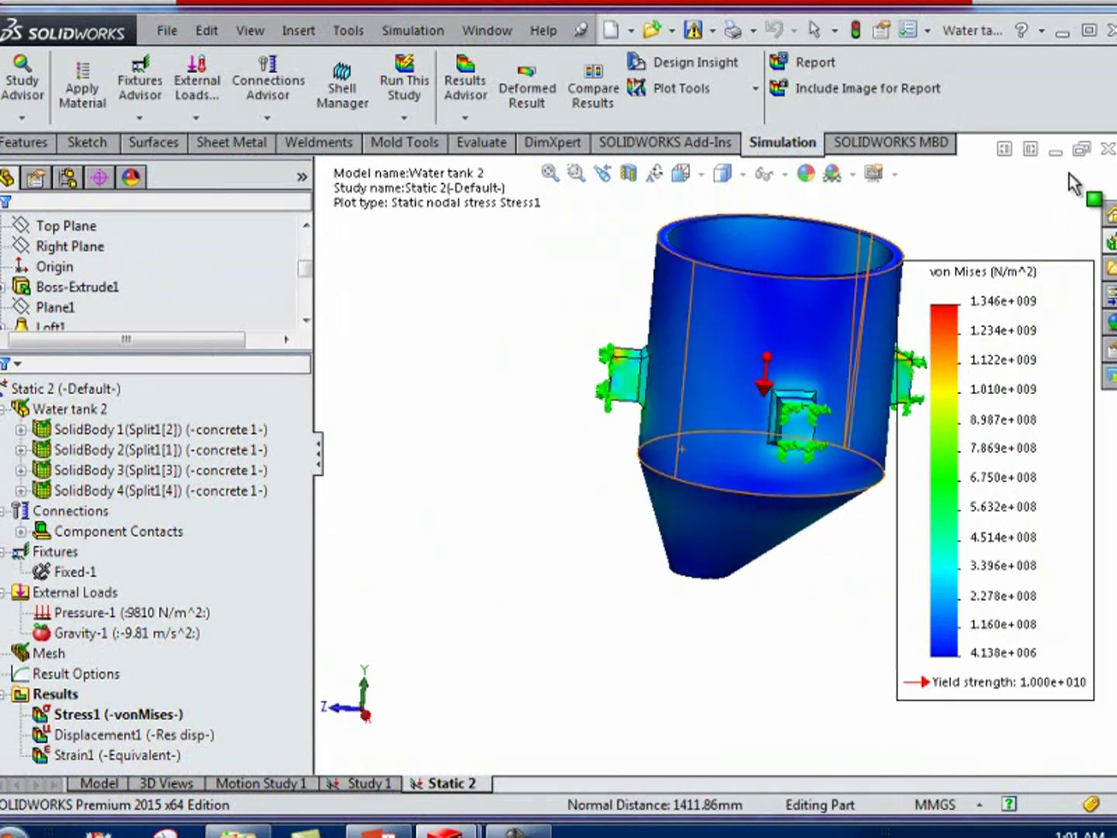
key("Escape")
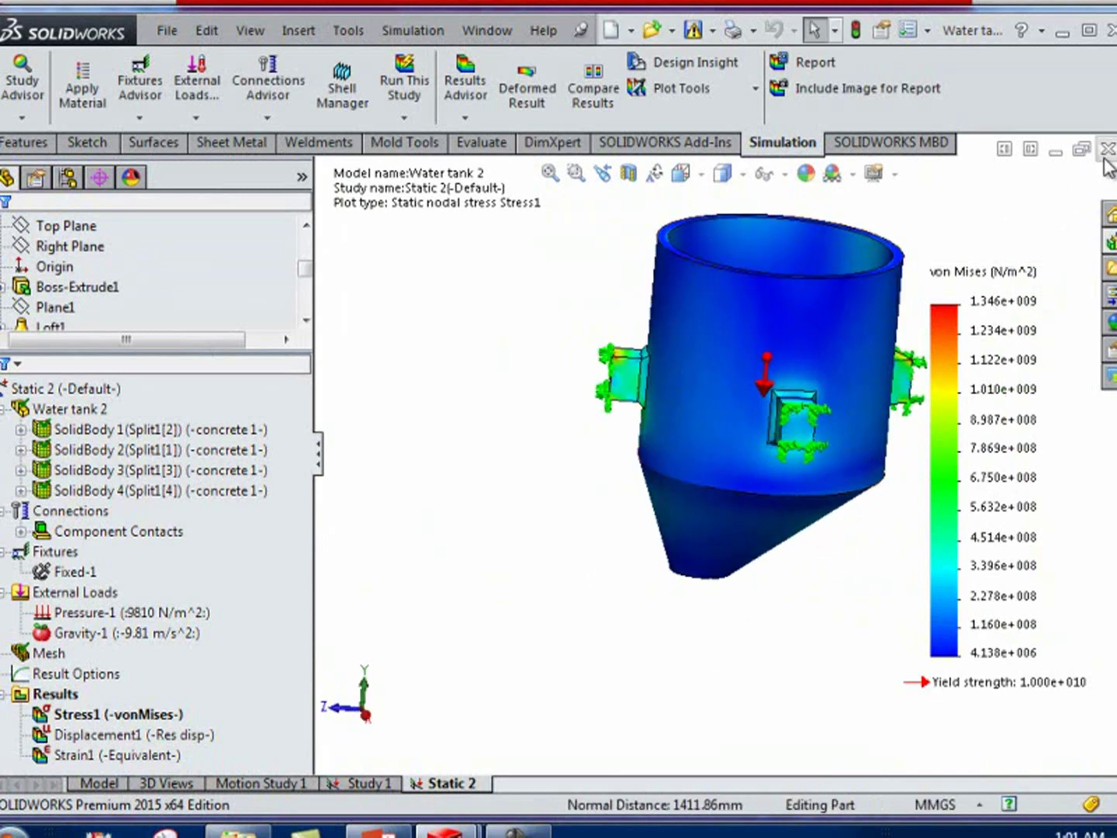
left_click(1106, 151)
left_click(601, 445)
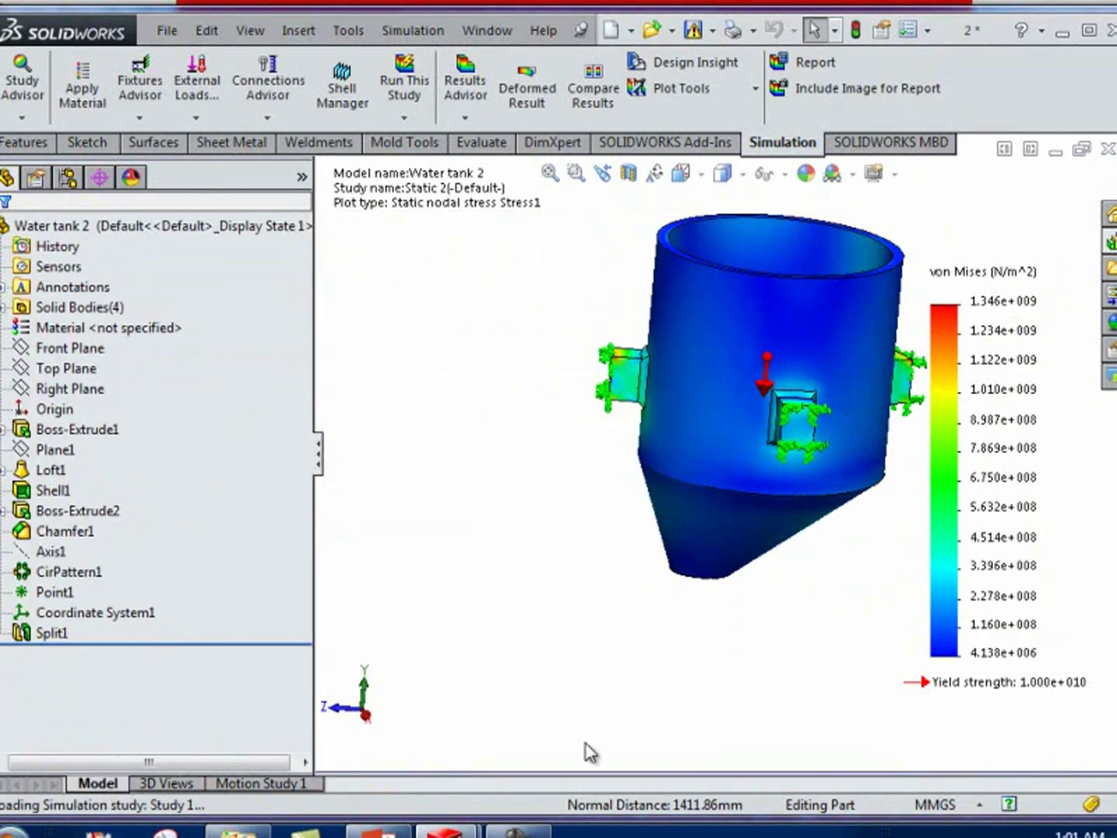